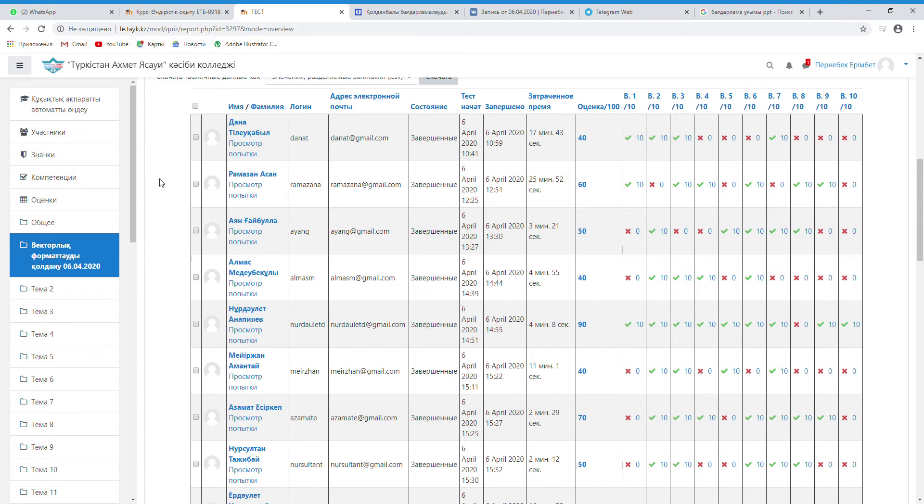
Step: Open the course "Информатика ЕТБ--0919-1"
left_click_drag(134, 108, 168, 301)
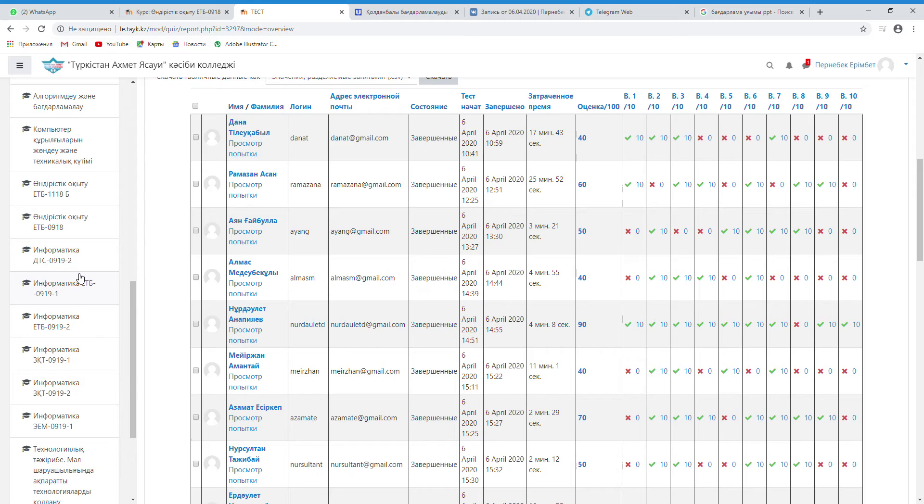
left_click(83, 303)
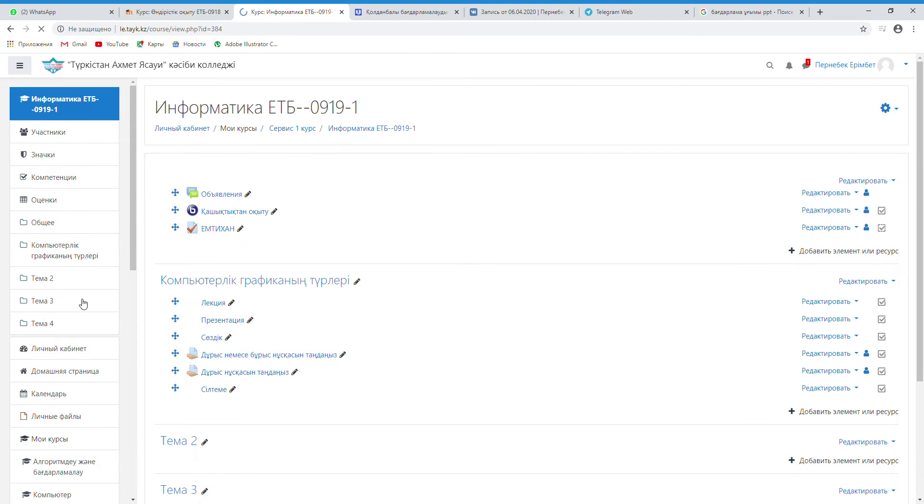
Step: Turn off editing mode for the course and highlight the ЕМТИХАН test in the general section
left_click(888, 107)
left_click(771, 141)
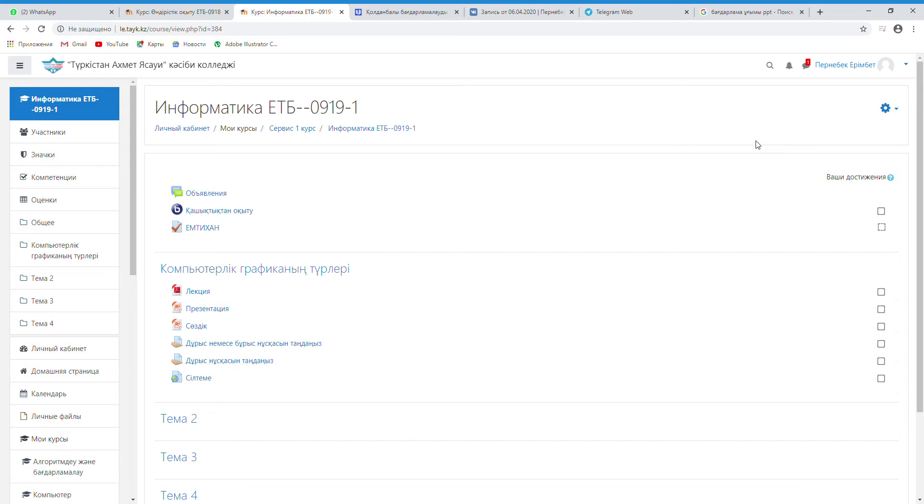
left_click_drag(234, 229, 169, 229)
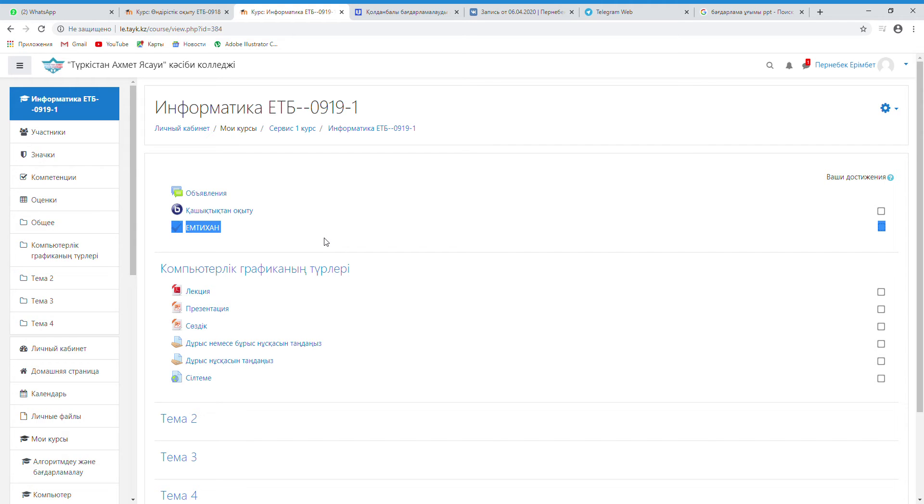
left_click(377, 240)
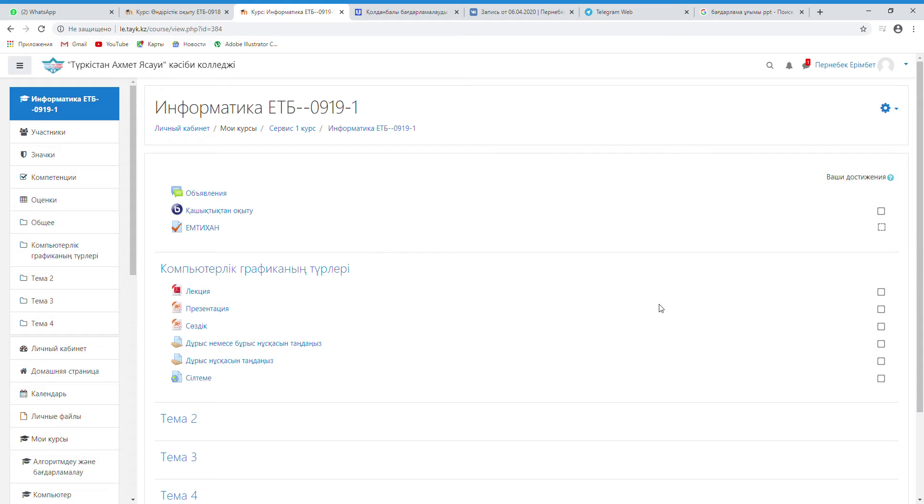
Step: Turn on editing mode for the course "Информатика ЕТБ--0919-1"
left_click(887, 109)
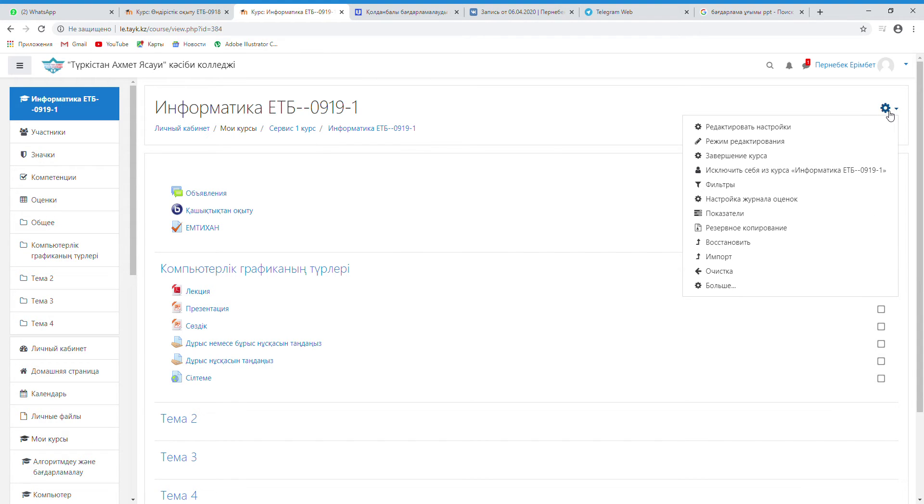
left_click(758, 143)
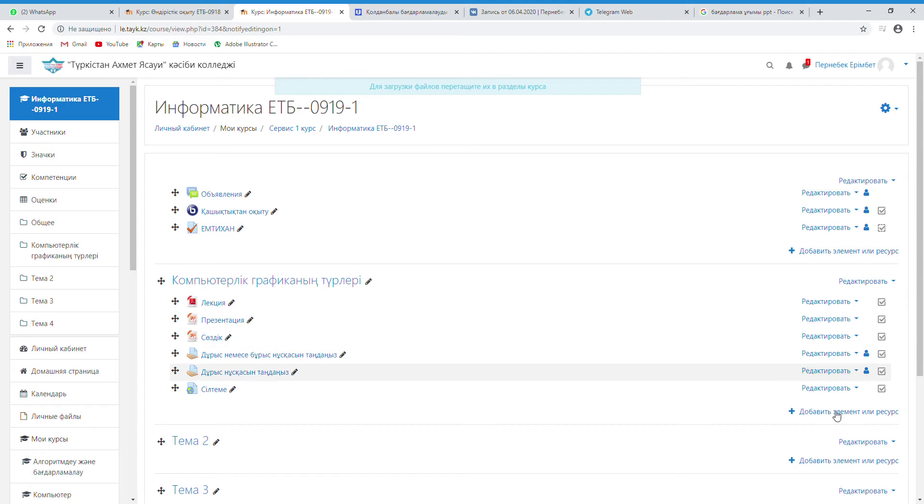
scroll(654, 289, "down", 5)
scroll(654, 287, "up", 5)
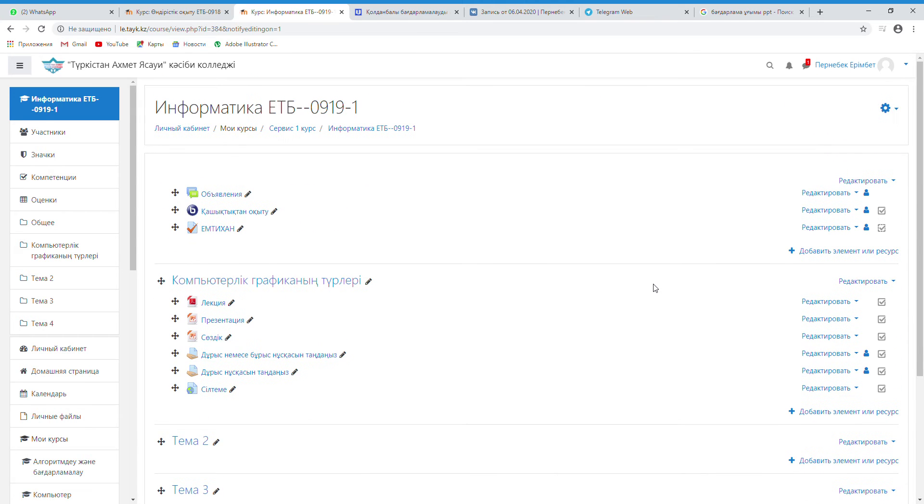
Step: Add a new Тест activity to the course's general section
left_click(817, 254)
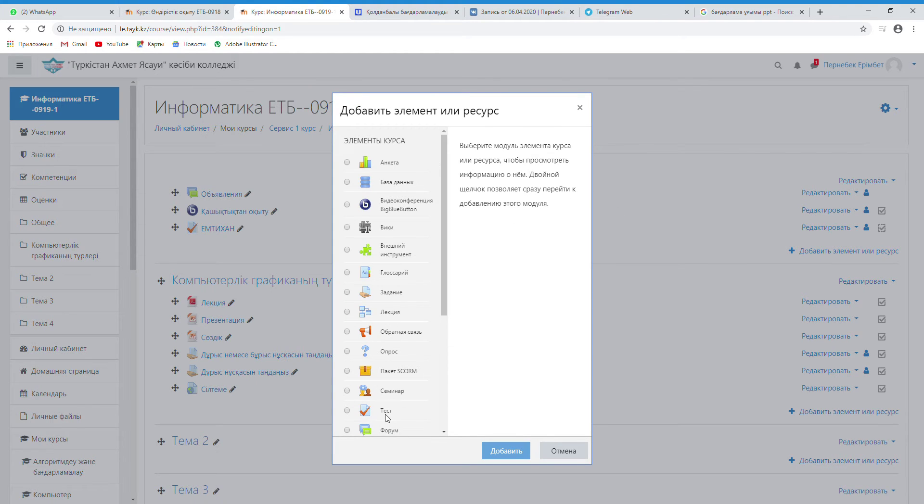
left_click(384, 412)
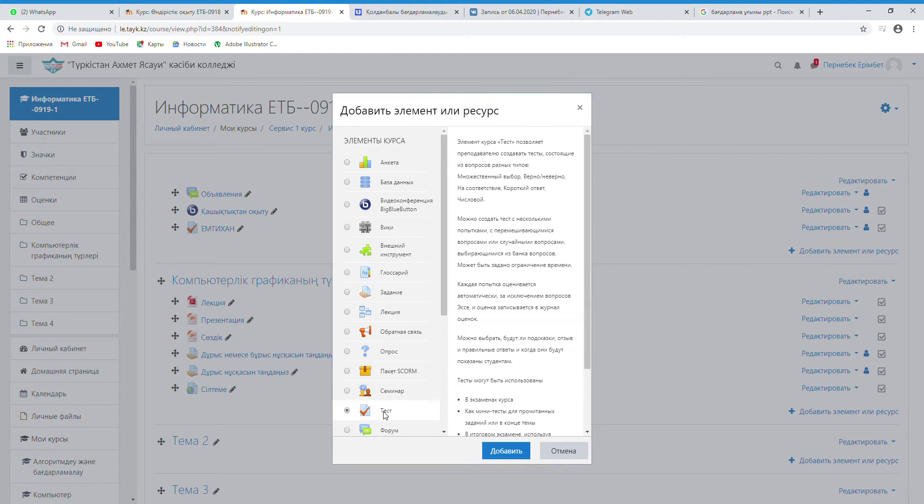
left_click(506, 452)
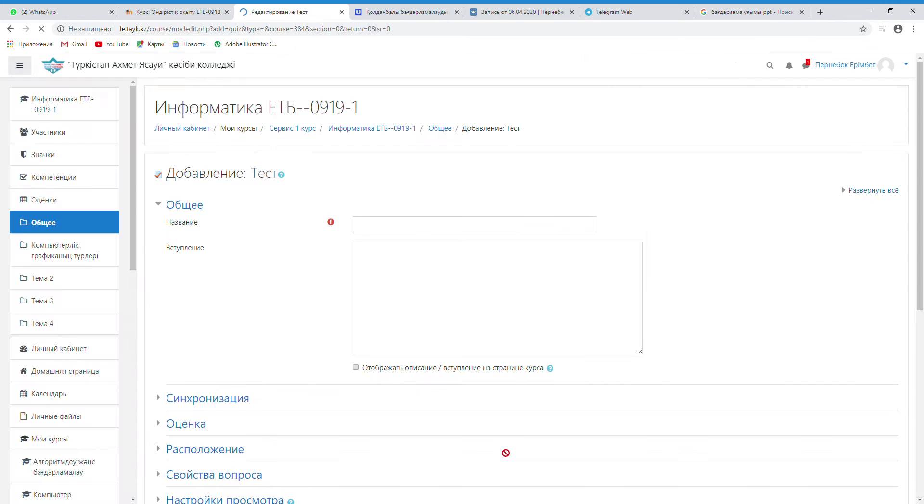
Step: Name the new test "СЫНАҚ"
left_click(373, 230)
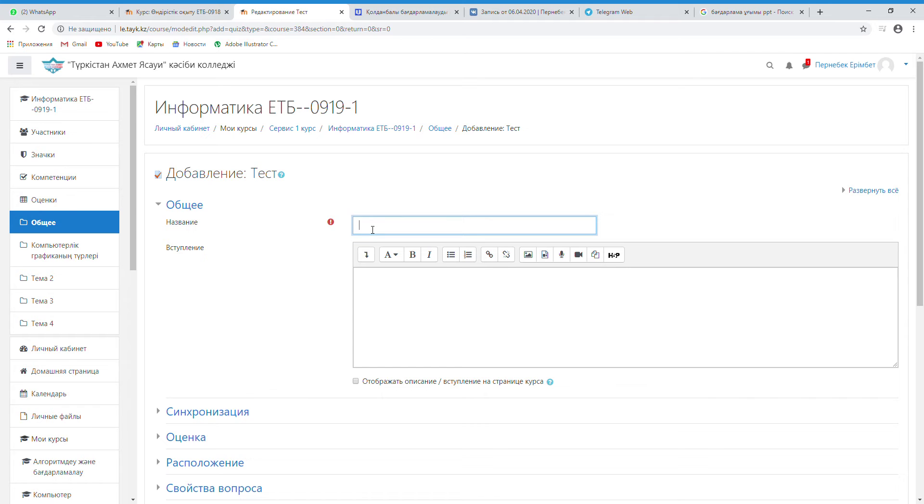
type("Cs")
key("BackSpace")
key("BackSpace")
key("BackSpace")
type("СыНАК")
scroll(336, 302, "down", 4)
scroll(335, 300, "up", 2)
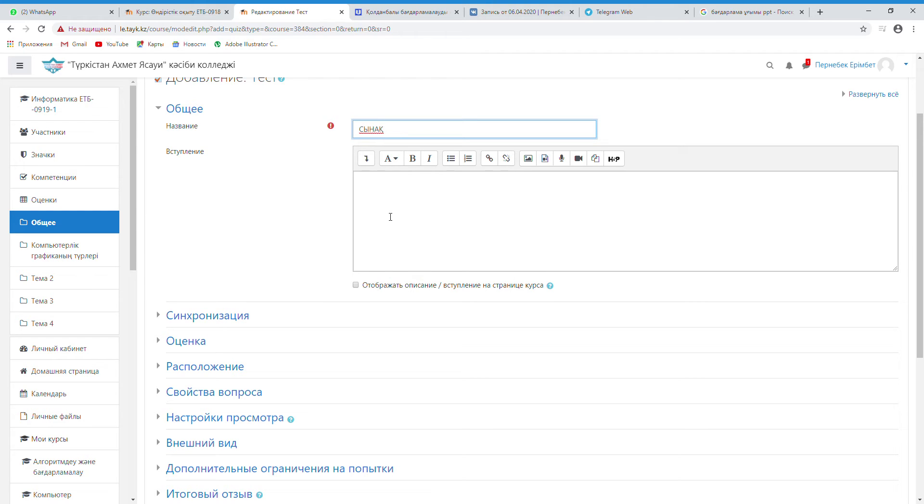
left_click(385, 195)
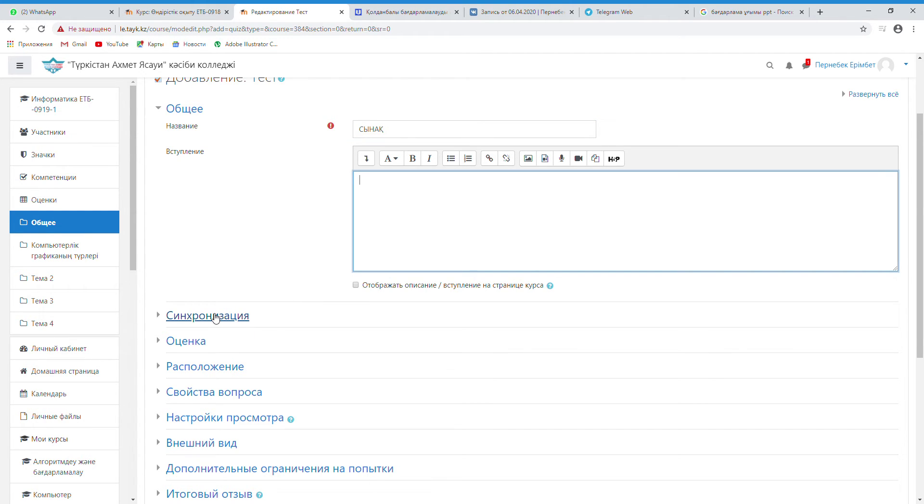
Step: Enable the test's start time in Синхронизация and set it to 20 May 2020, 10:00
scroll(218, 320, "down", 1)
left_click(229, 272)
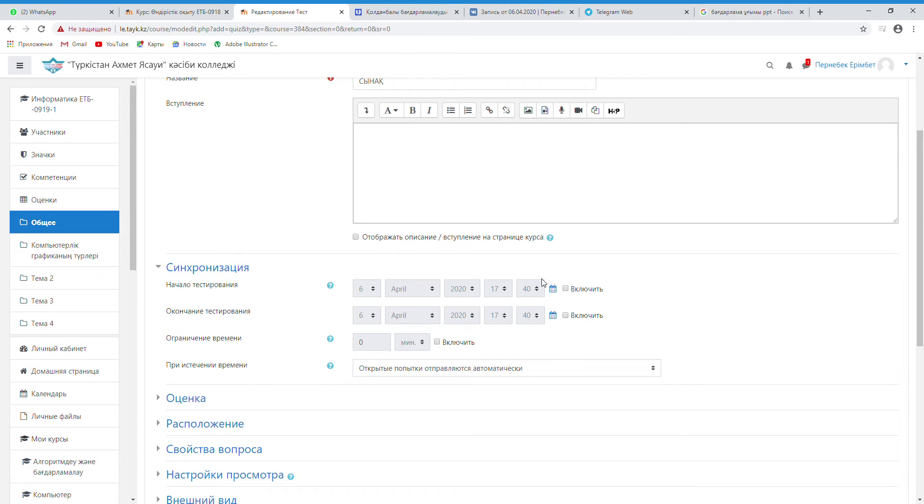
left_click(566, 289)
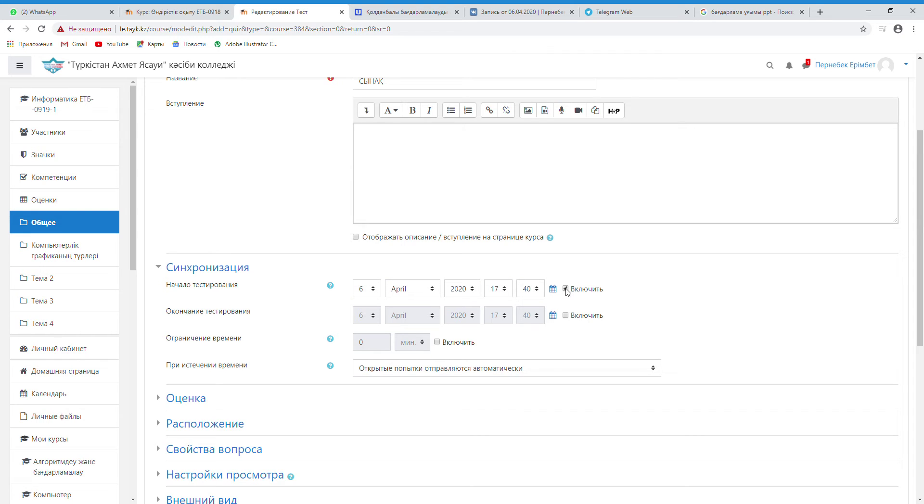
left_click(363, 291)
type("20")
key("Tab")
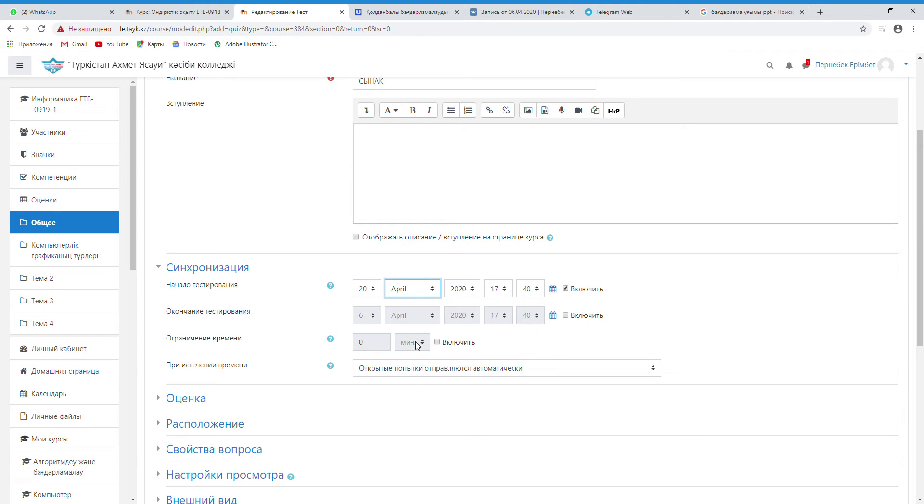
key("Down")
left_click(498, 290)
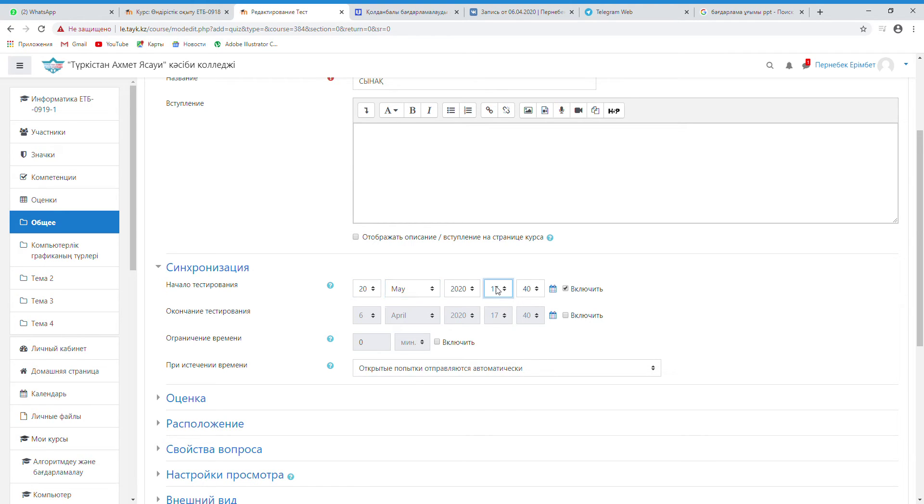
left_click(497, 406)
left_click(530, 288)
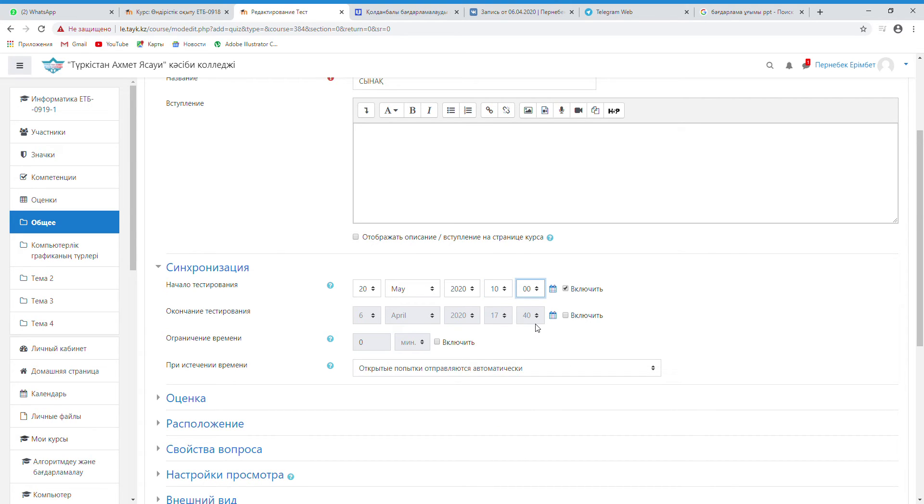
Step: Enable the test's end time and set it to 20 May 2020, 11:00
left_click(566, 317)
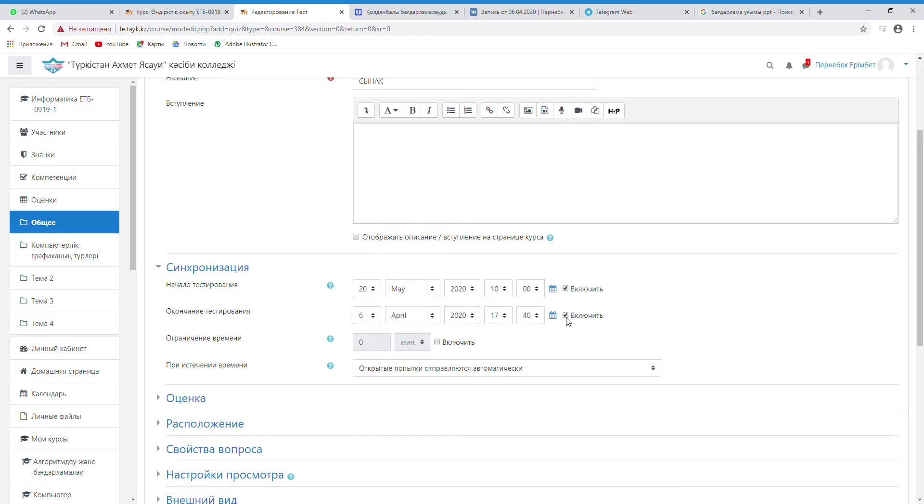
left_click(362, 317)
type("20")
key("Tab")
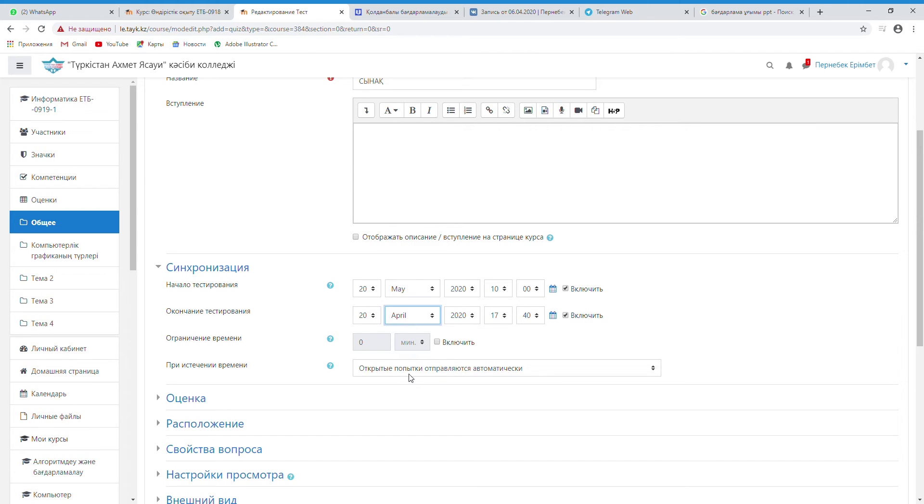
key("Down")
key("Tab")
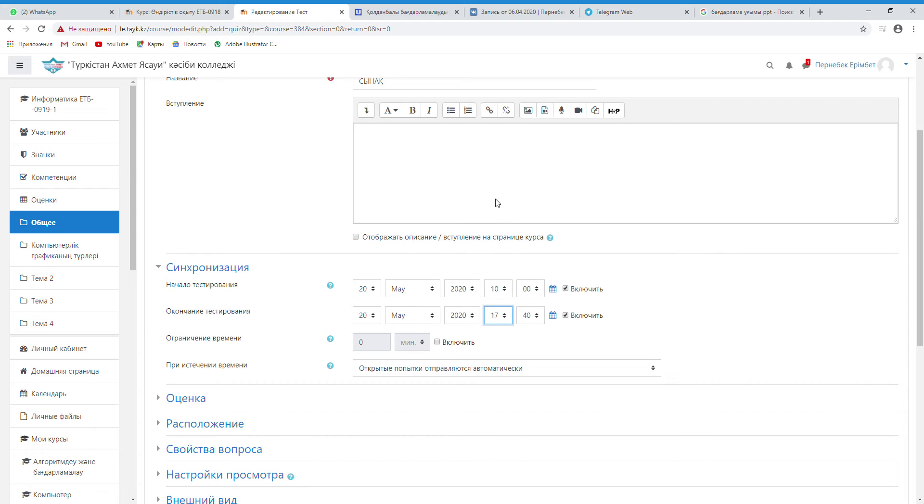
type("11")
key("Tab")
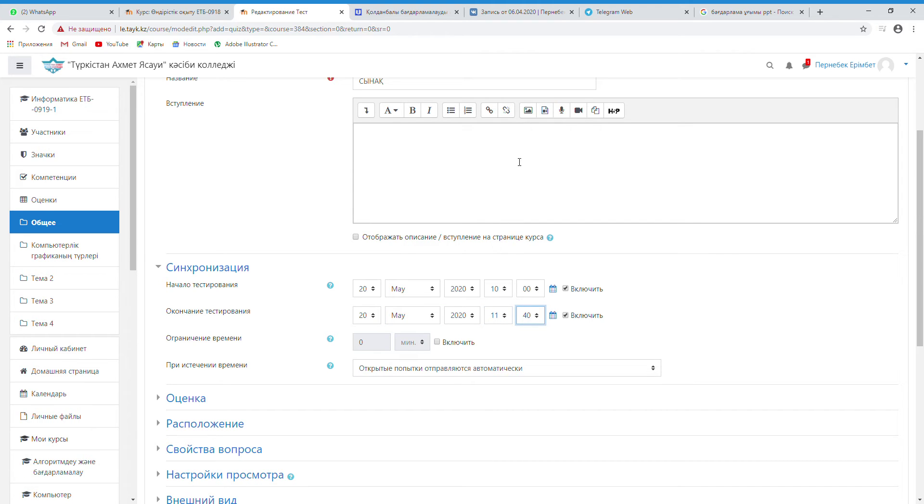
type("00")
Step: Enable a 60-minute time limit and choose "Попытки должны быть отправлены до истечения времени, иначе они не учитываются" for time expiry
left_click(437, 342)
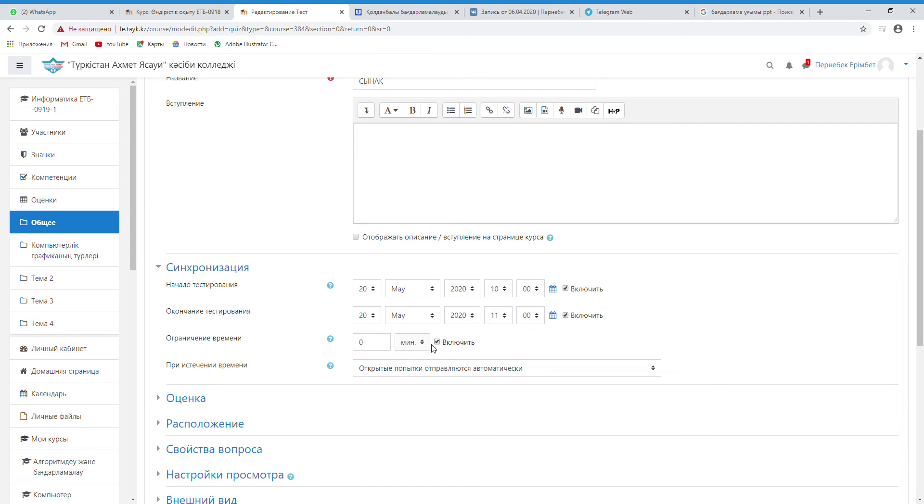
double_click(376, 350)
type("6")
left_click(407, 374)
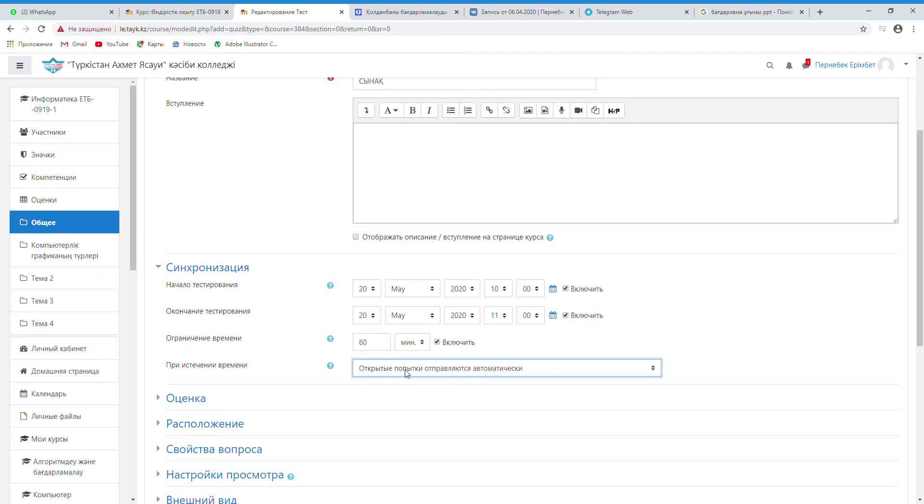
left_click(391, 401)
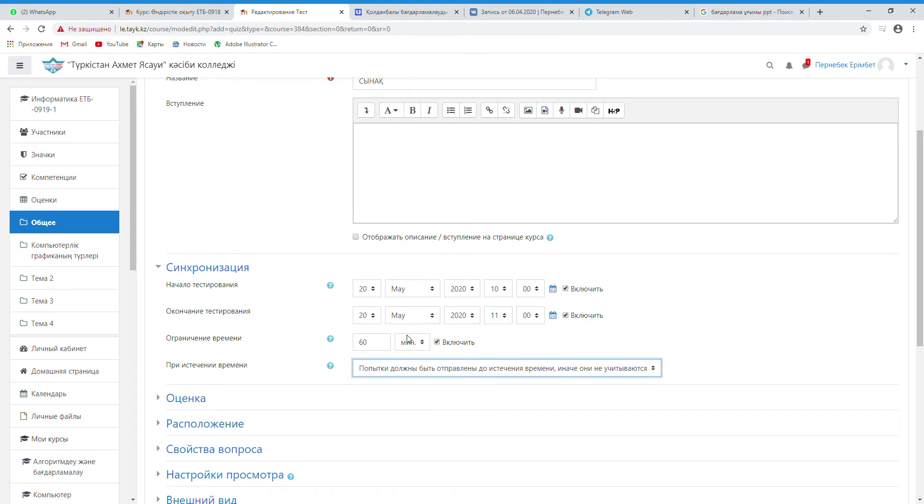
left_click(210, 271)
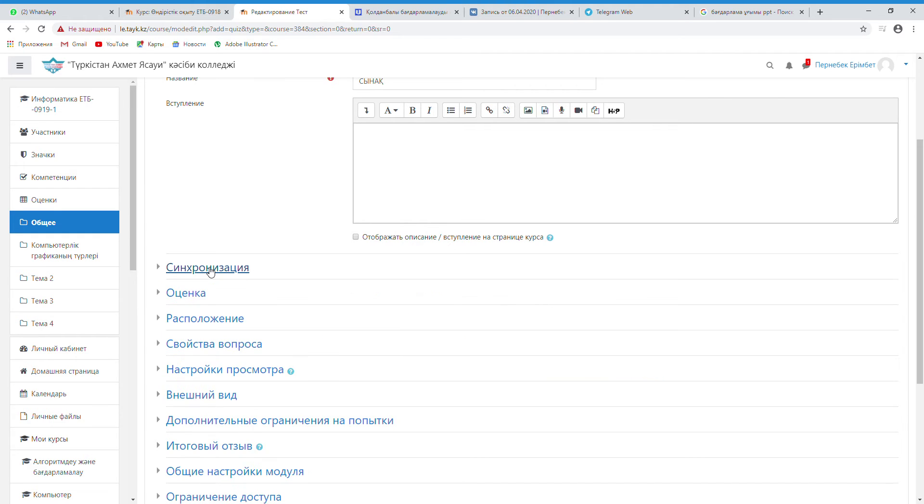
Step: Limit the number of attempts to 1 in the test's Оценка settings
left_click(183, 297)
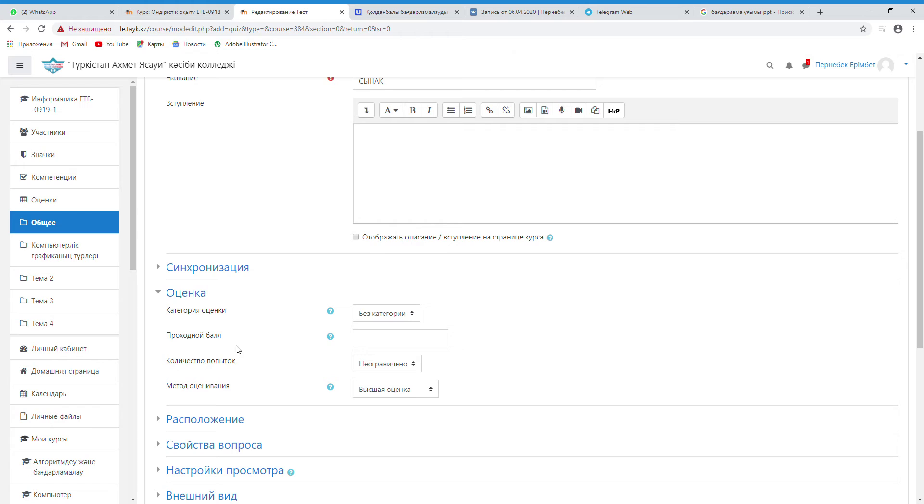
left_click(377, 367)
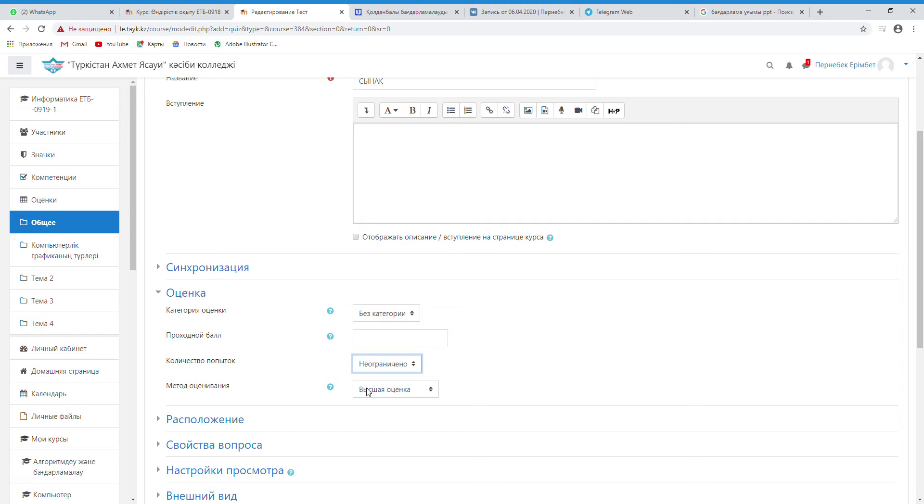
key("Down")
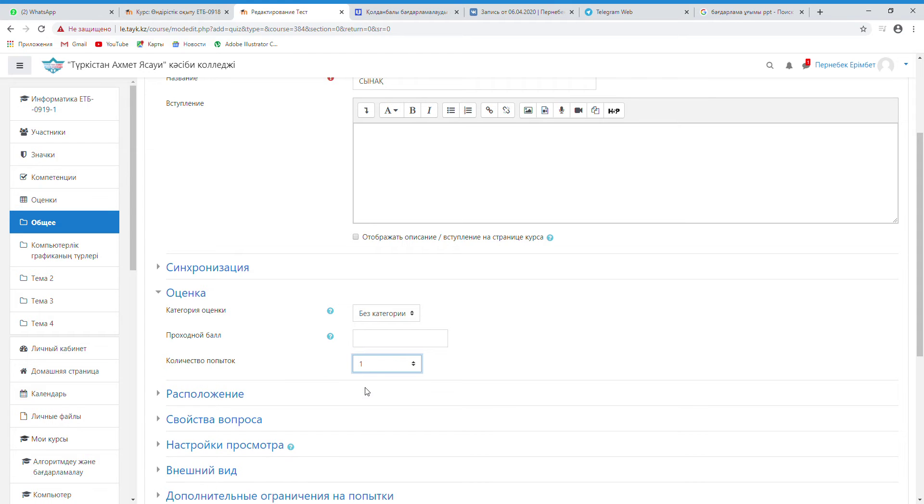
left_click(190, 295)
scroll(204, 296, "down", 4)
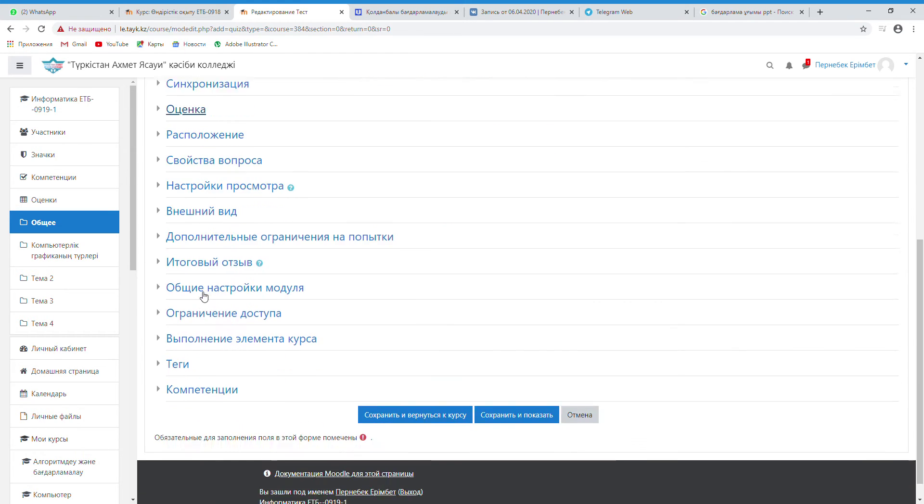
Step: In Настройки просмотра, disable Правильный ответ for "Сразу после попытки" and "Позже, но только пока тест открыт"
left_click(191, 129)
left_click(191, 127)
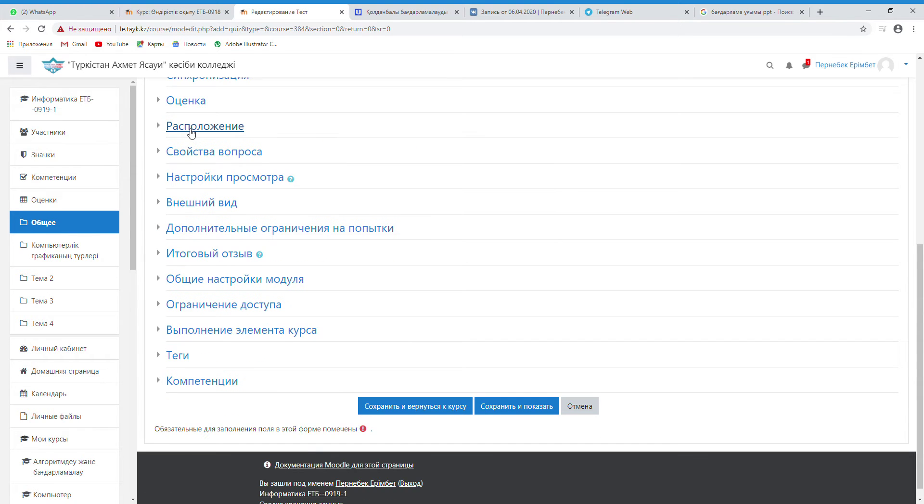
left_click(195, 154)
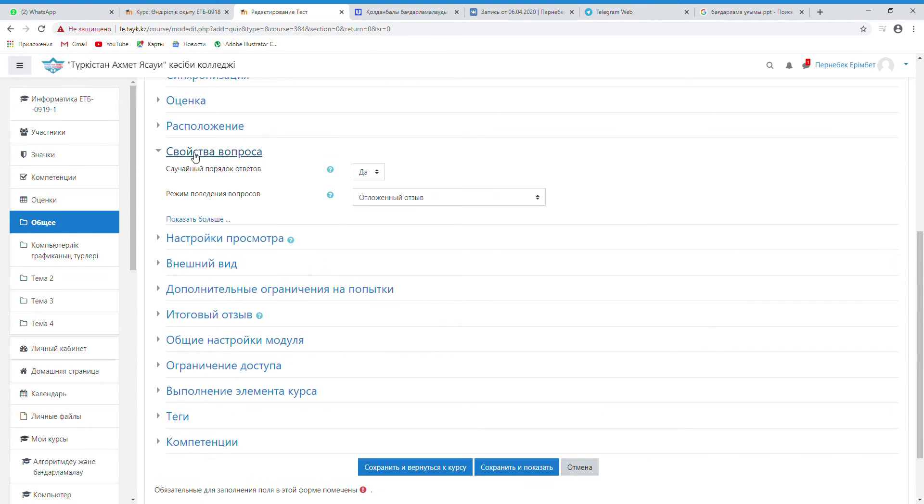
left_click(195, 155)
left_click(195, 180)
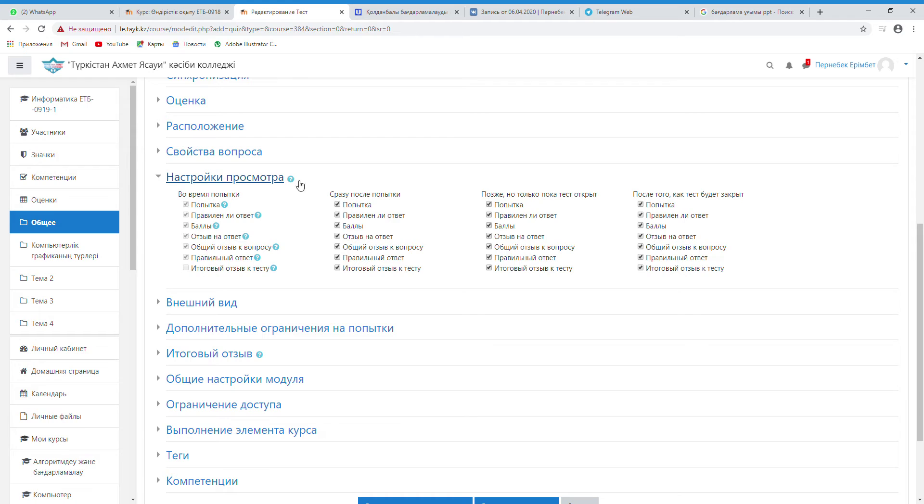
left_click(339, 257)
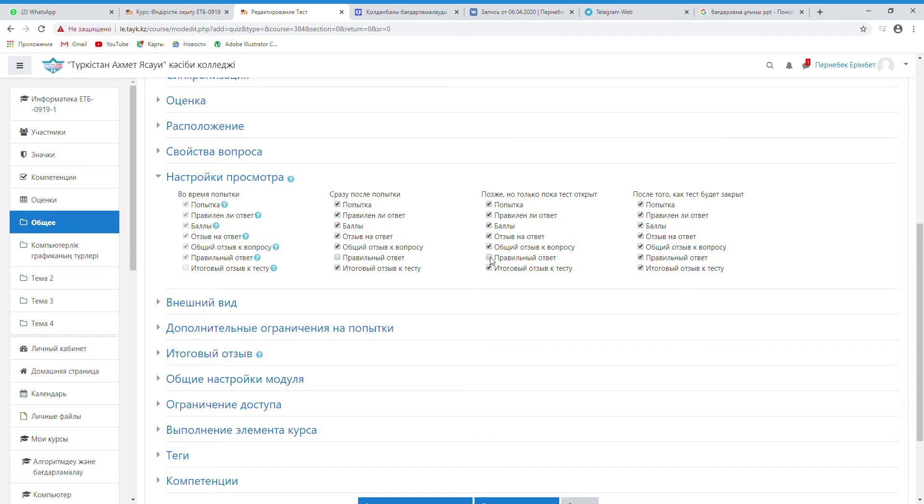
Step: Look over the Внешний вид and Дополнительные ограничения на попытки settings of the test
left_click(217, 179)
left_click(207, 204)
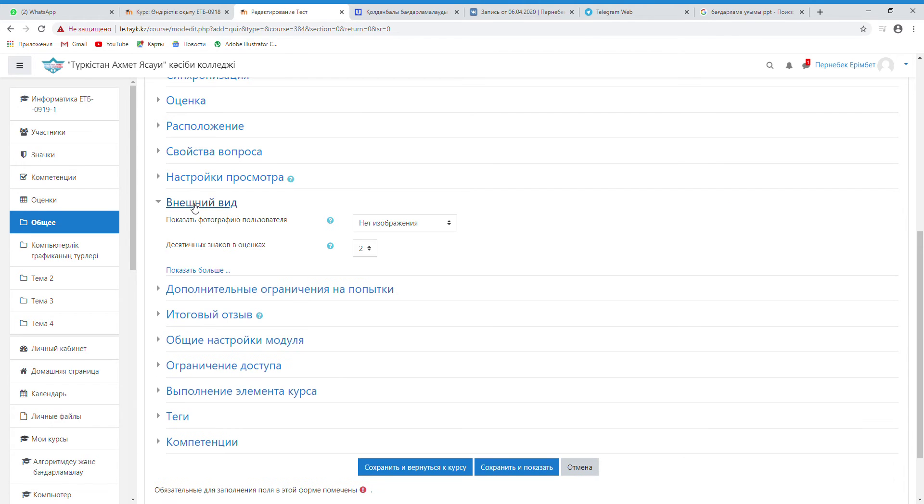
left_click(358, 254)
left_click(218, 207)
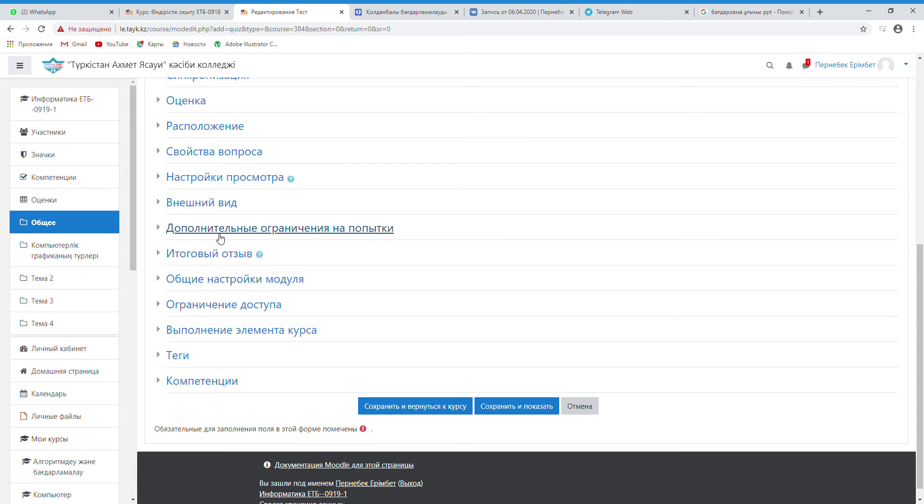
left_click(219, 235)
left_click(220, 235)
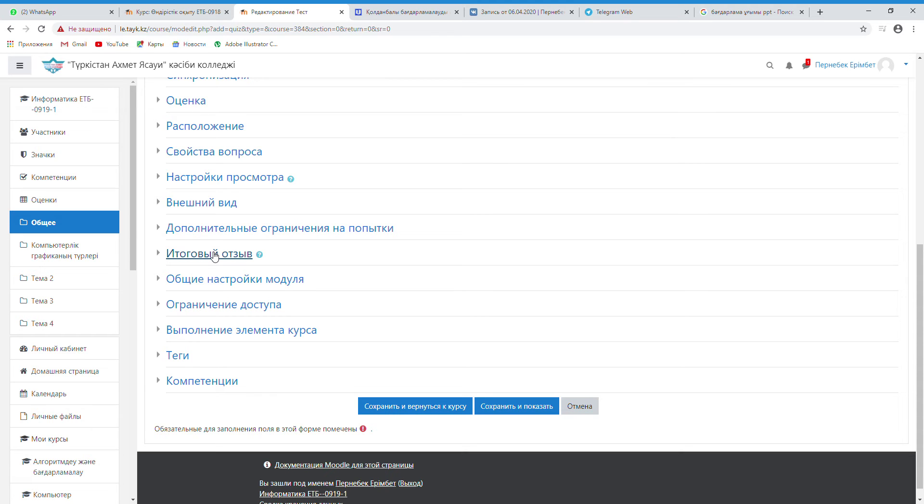
Step: In Итоговый отзыв, enter "Сіз сынақтан өттіңіз!" as the feedback for the 100% grade boundary
left_click(214, 255)
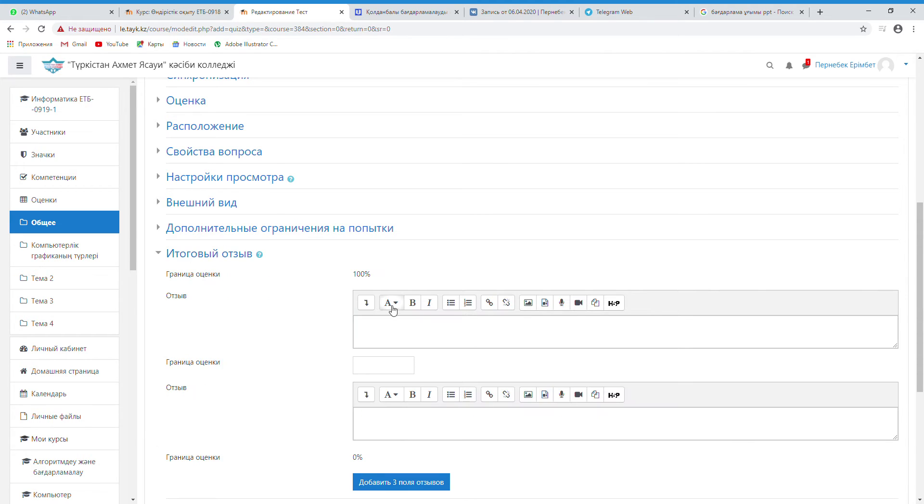
scroll(385, 322, "down", 2)
left_click(370, 240)
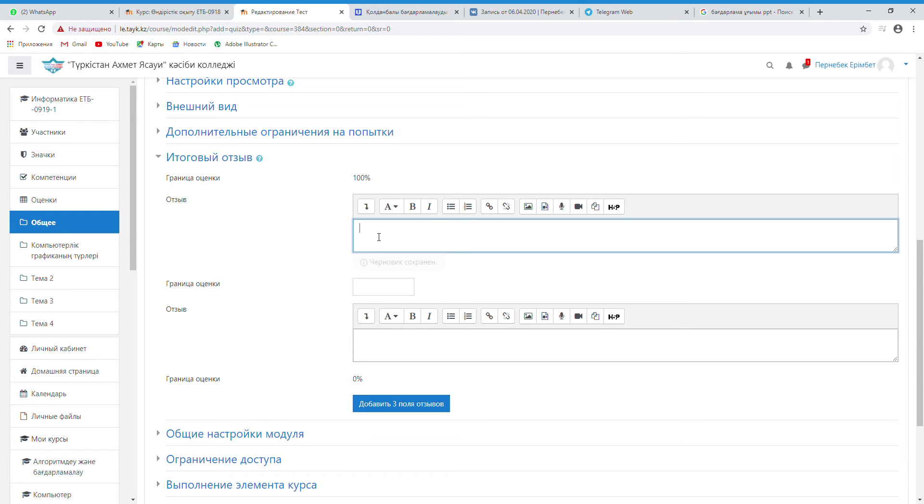
type("сіз")
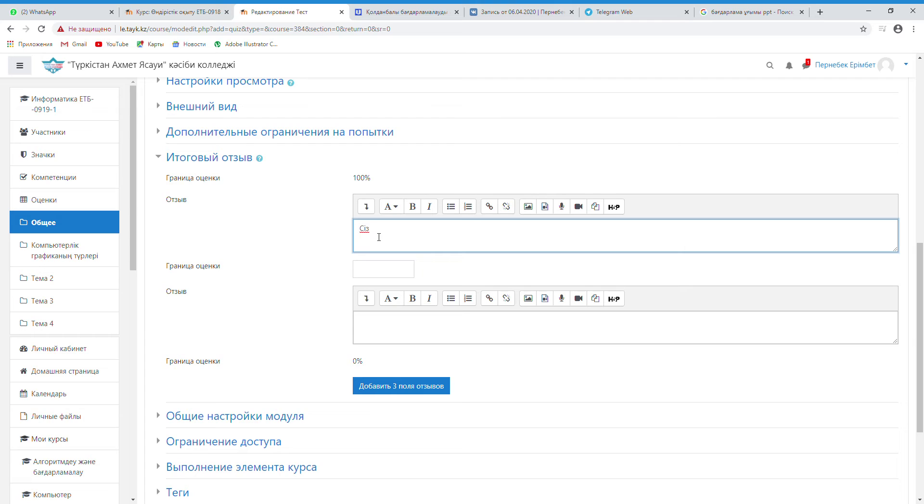
type(" сынақтан өттіңіз!")
Step: Set the next grade boundary to 50% and enter "Сіз сынақтан өте алмадыңыз!" as the feedback below it
left_click(398, 273)
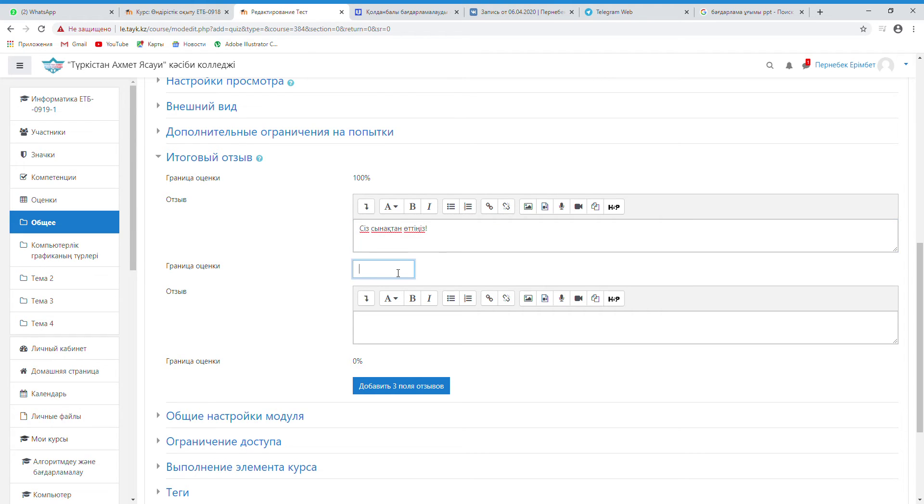
type("50%")
left_click(391, 316)
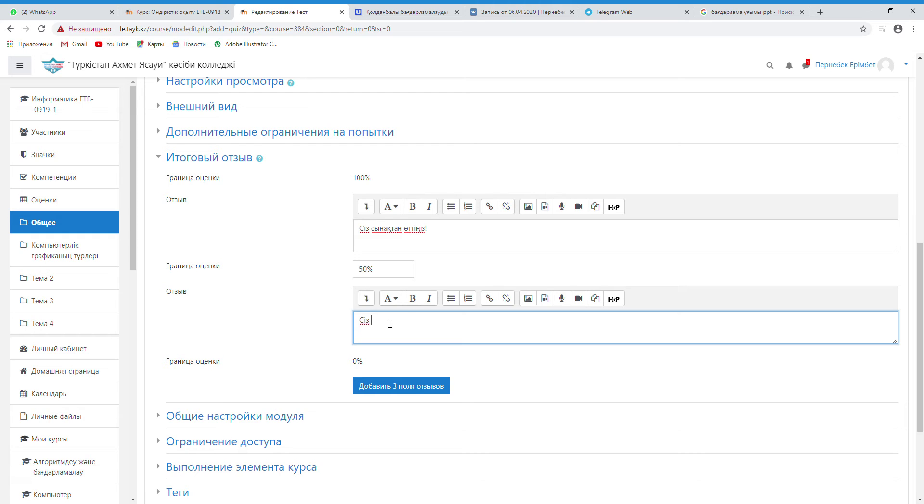
type("Сіз сынақтан өте алмадыңыз!")
scroll(392, 337, "down", 3)
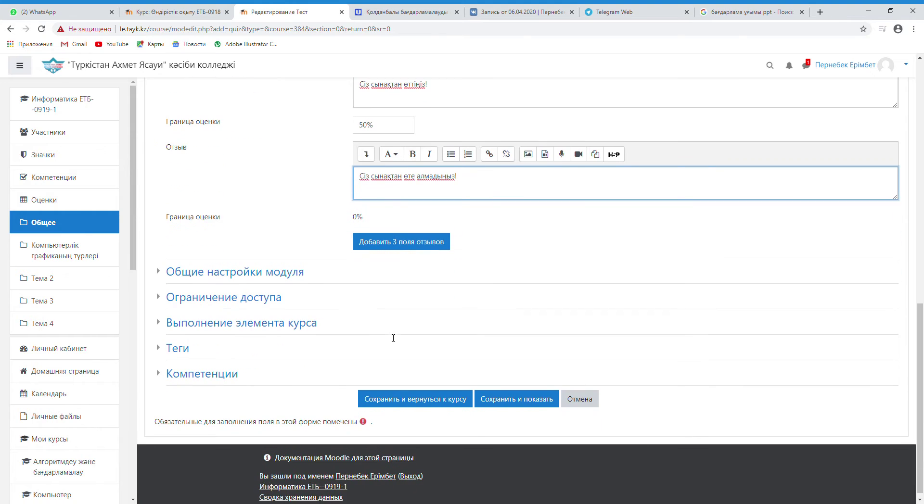
scroll(201, 203, "up", 3)
left_click(205, 158)
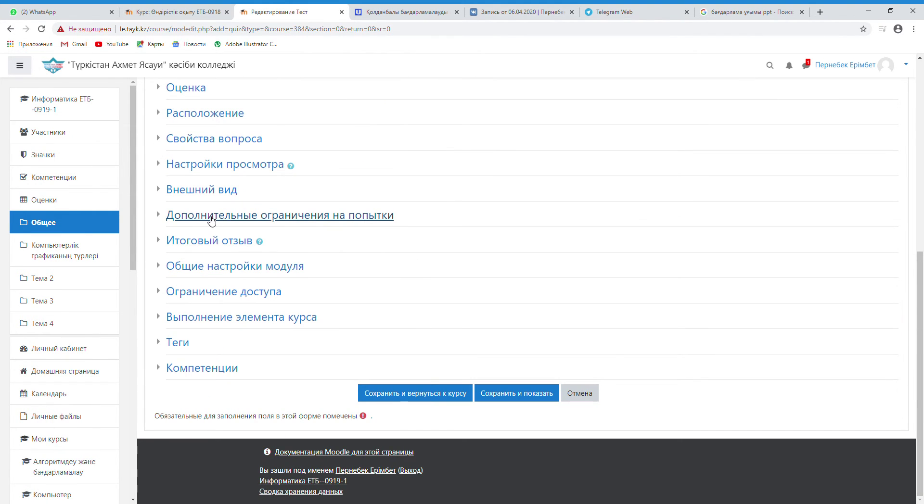
Step: Look over the test's Общие настройки модуля and Ограничение доступа settings
left_click(208, 277)
scroll(212, 267, "down", 2)
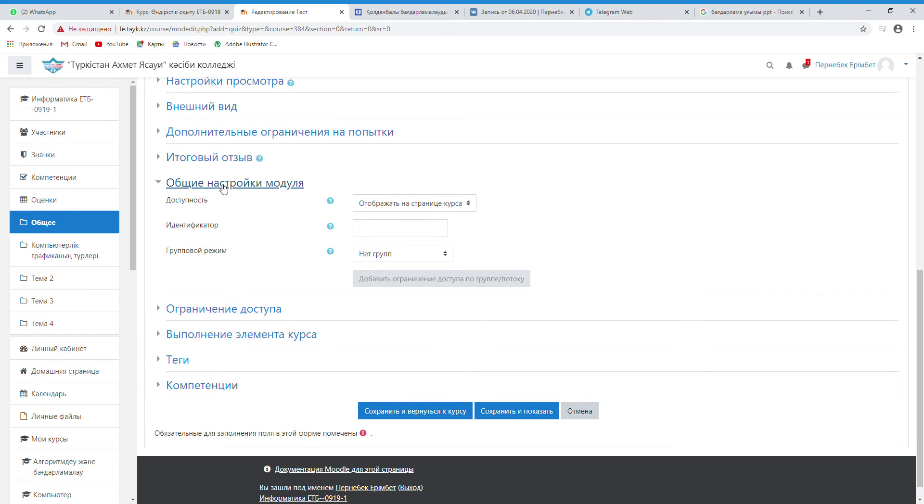
left_click(223, 188)
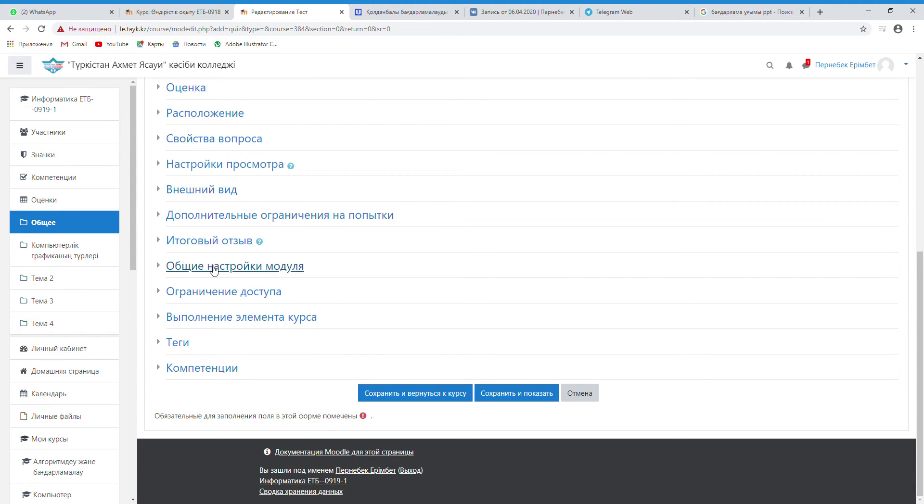
left_click(211, 293)
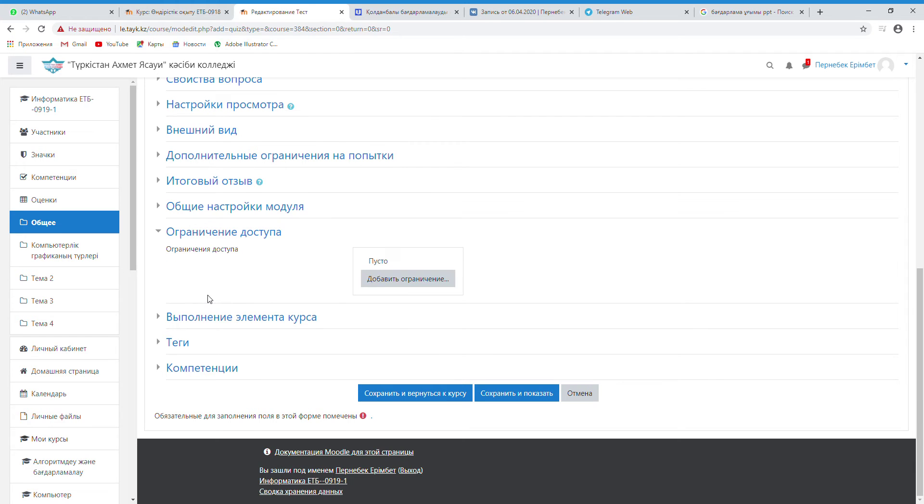
left_click(226, 233)
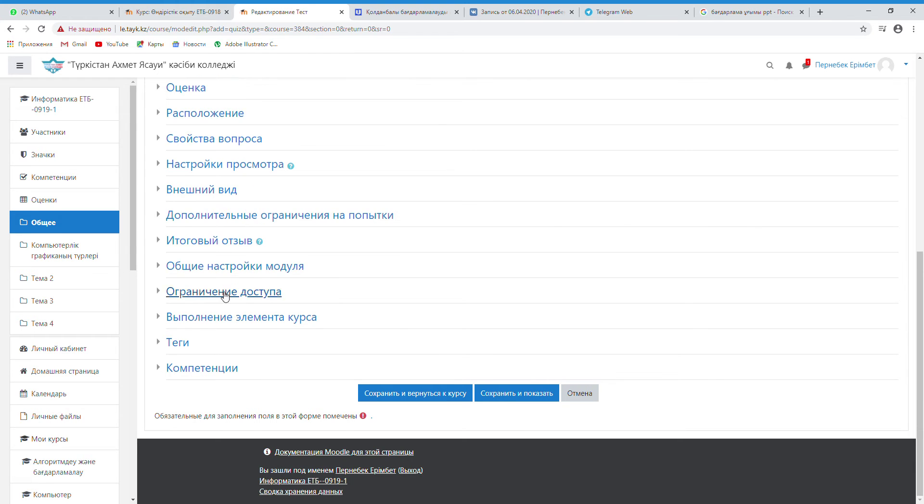
Step: Set completion tracking to "Отображать элемент курса как выполненный при выполнении условий", requiring a grade instead of a view
left_click(219, 320)
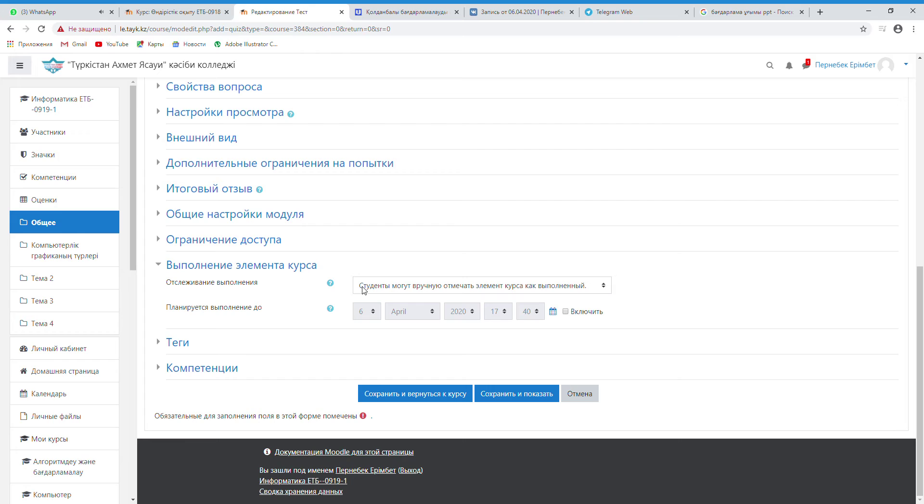
left_click(375, 287)
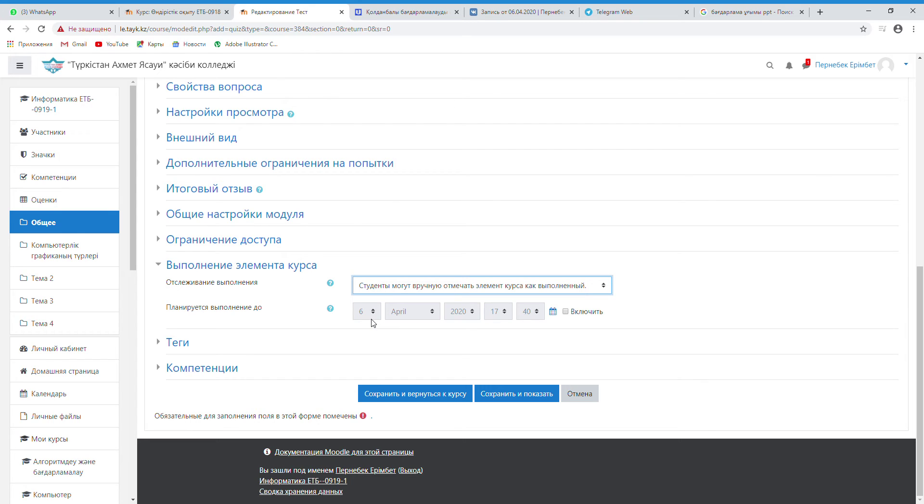
key("Down")
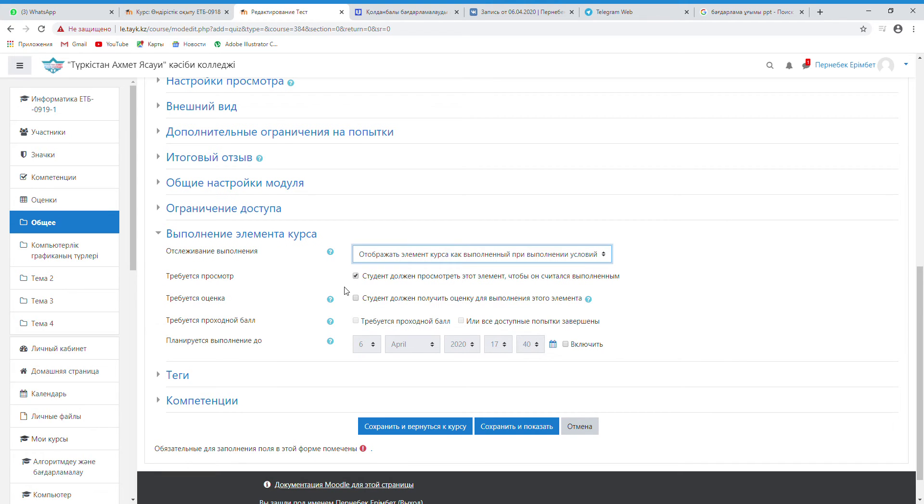
left_click(356, 276)
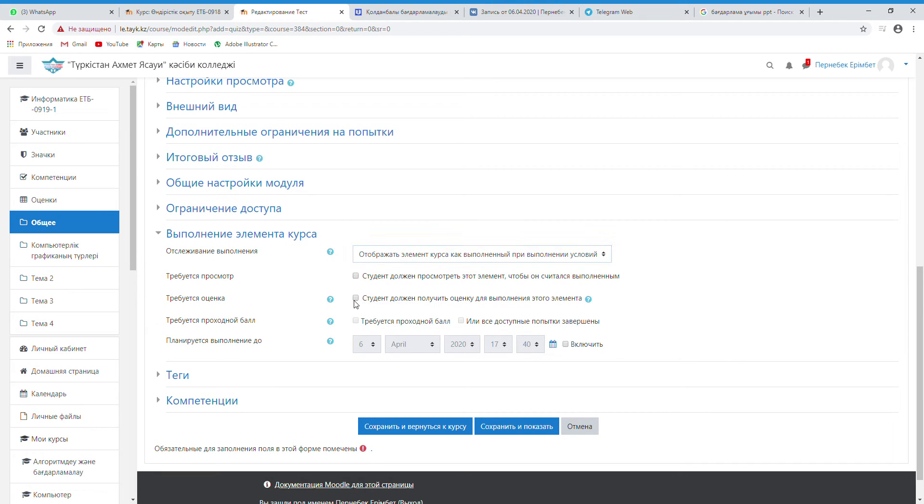
left_click(356, 299)
left_click(265, 236)
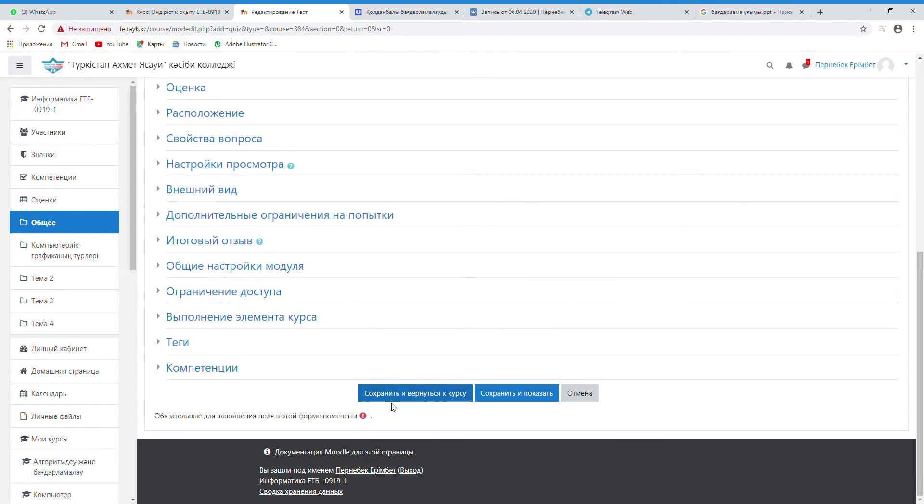
Step: Save the test, return to the course page and turn off course editing
left_click(403, 396)
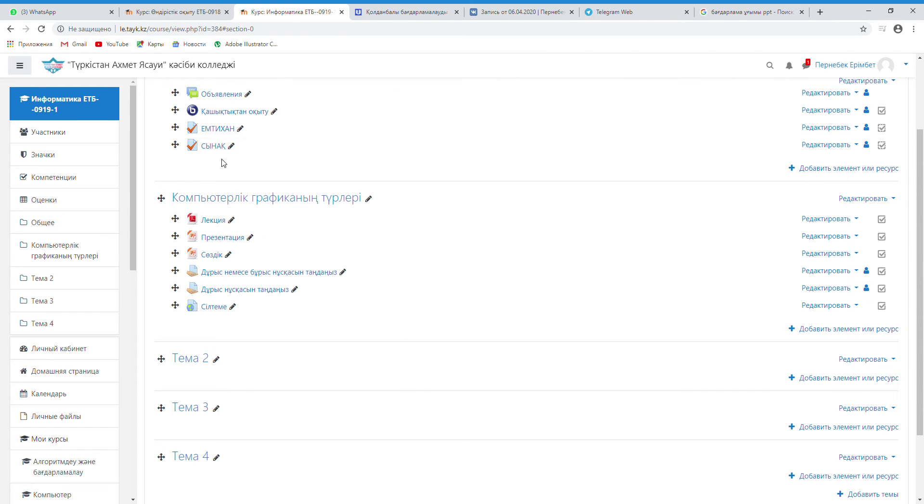
scroll(331, 165, "up", 2)
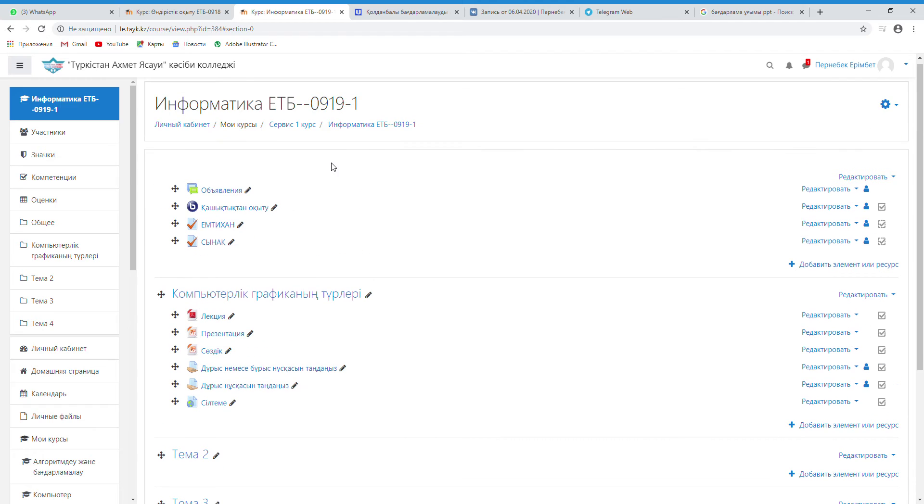
left_click(888, 110)
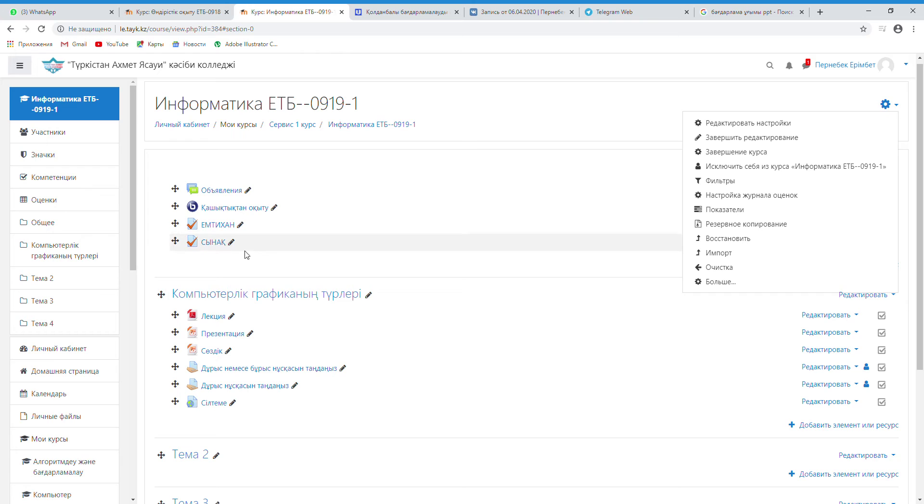
left_click(889, 107)
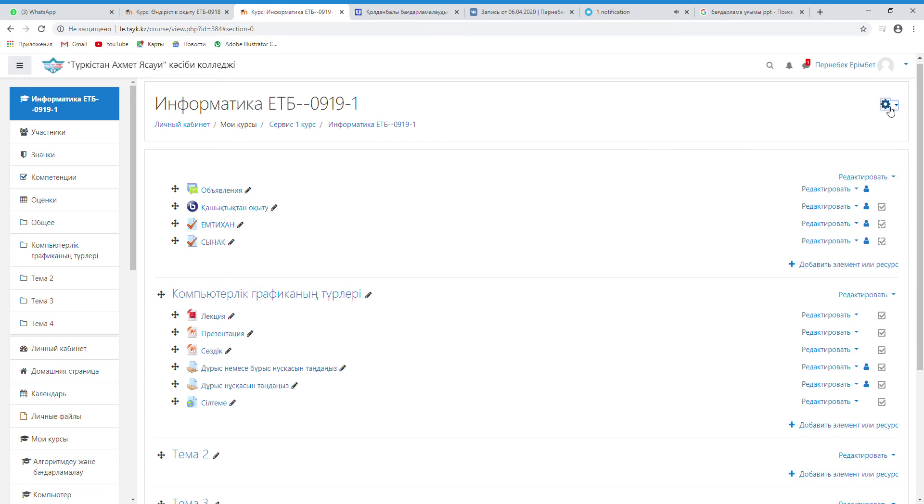
left_click(889, 109)
left_click(730, 139)
Step: Open the СЫНАҚ test for editing and add a new question of type Множественный выбор
left_click(199, 247)
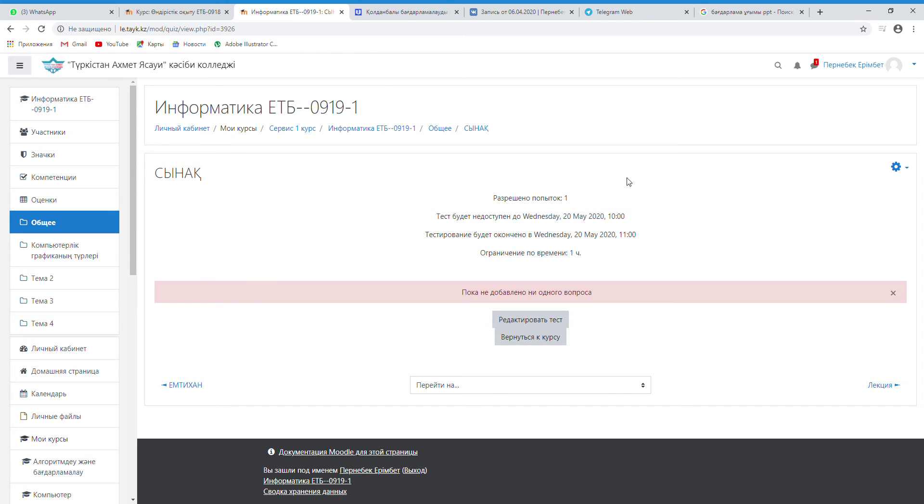
left_click(540, 325)
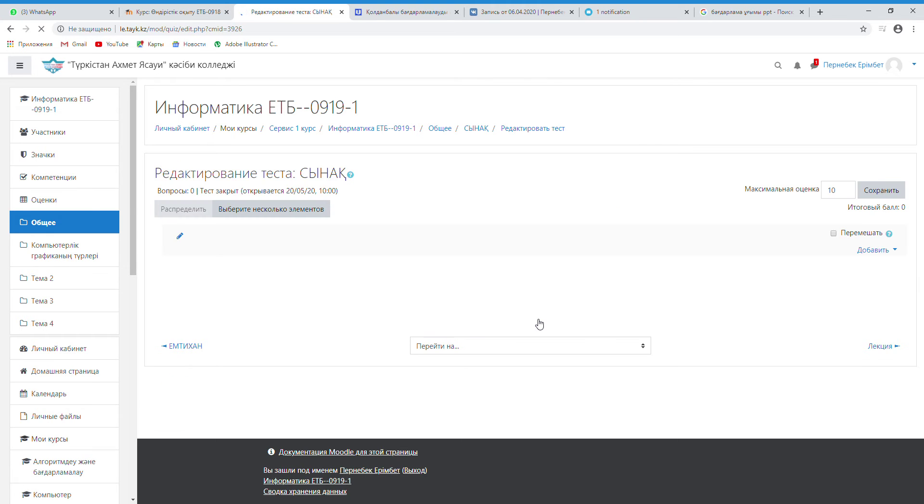
left_click(882, 251)
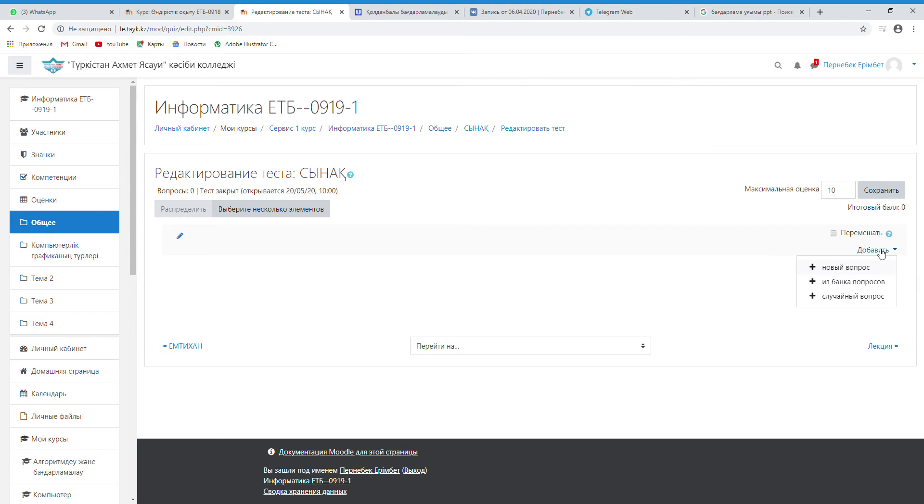
left_click(847, 268)
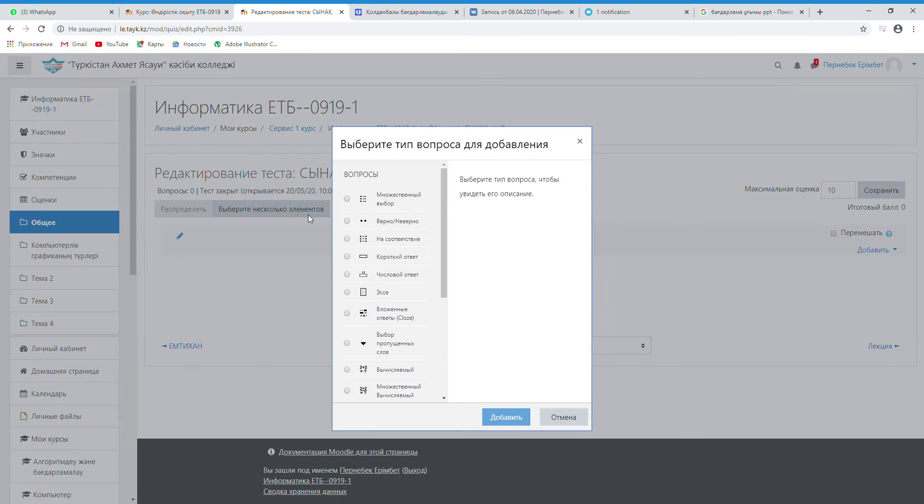
left_click(347, 199)
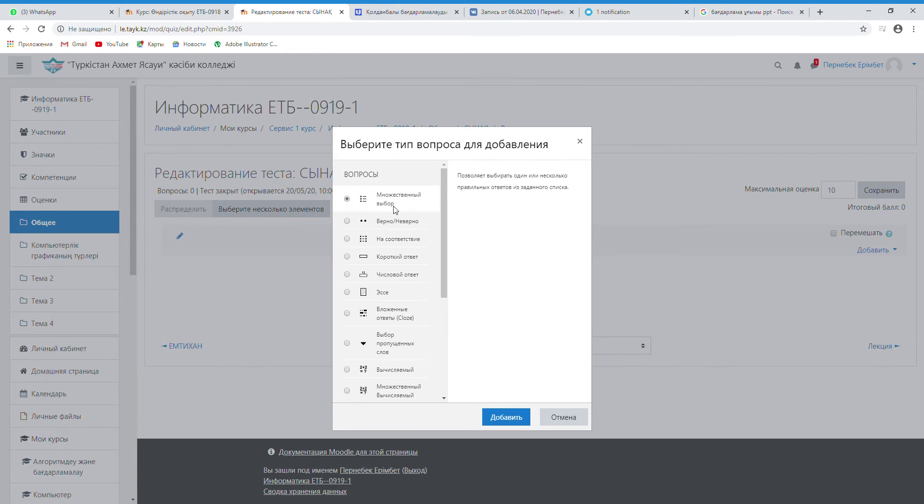
left_click(506, 418)
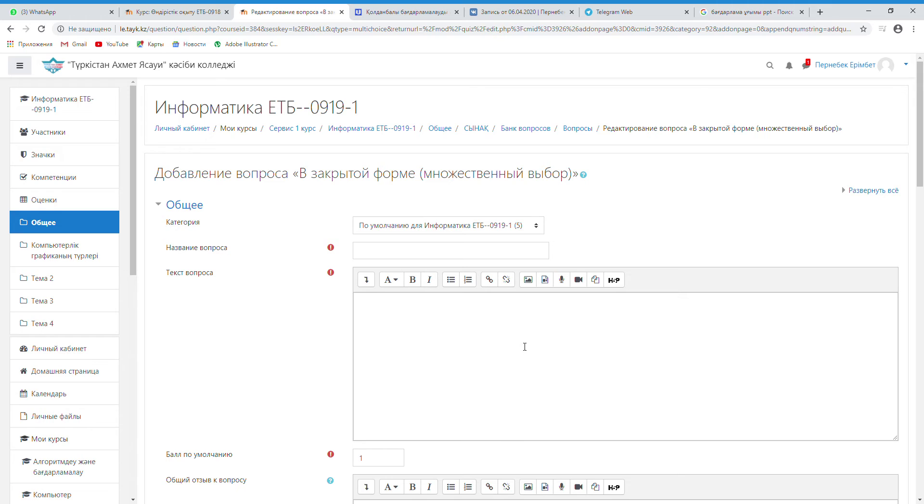
Step: Set "Один или несколько ответов?" to "Допускается несколько ответов" for the new question
left_click(390, 252)
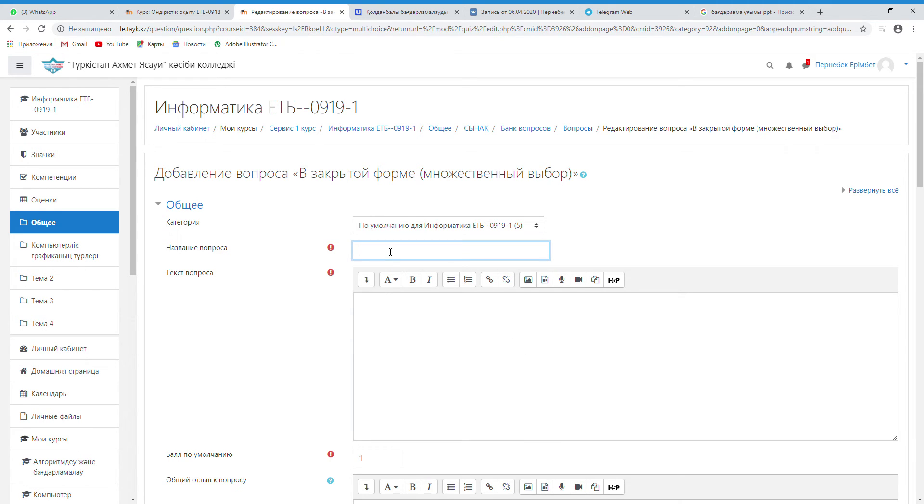
scroll(391, 252, "down", 8)
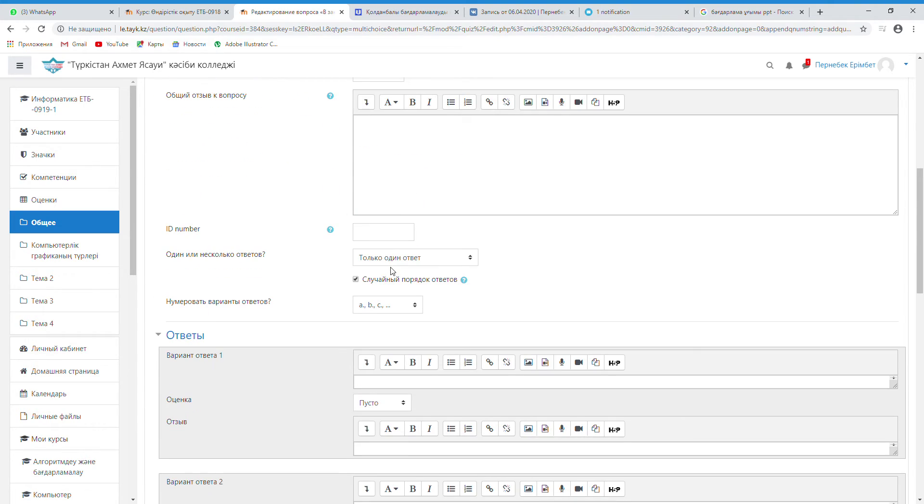
left_click(394, 265)
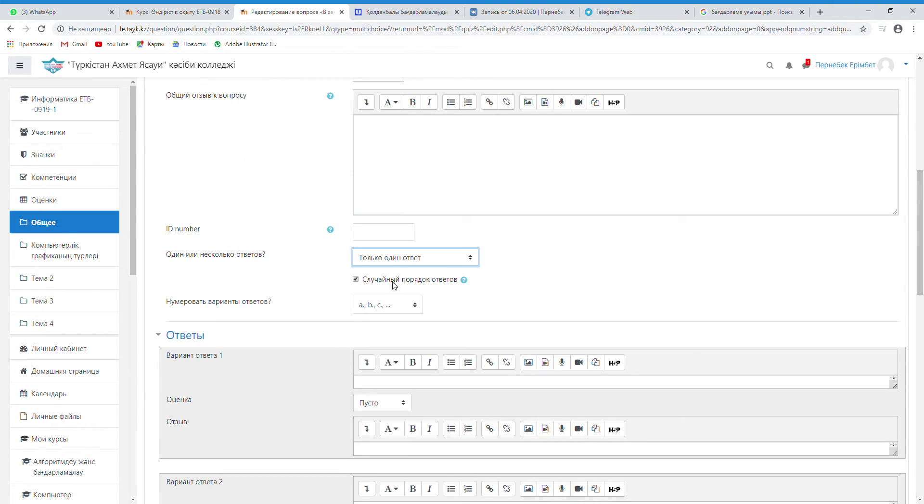
left_click(406, 277)
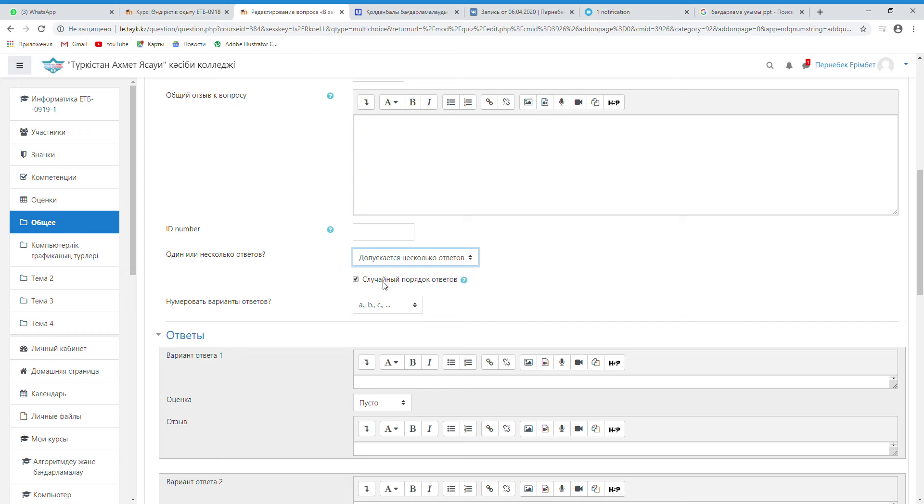
left_click(383, 282)
Step: Name the new multiple-choice question "1сұрақ"
scroll(384, 284, "up", 8)
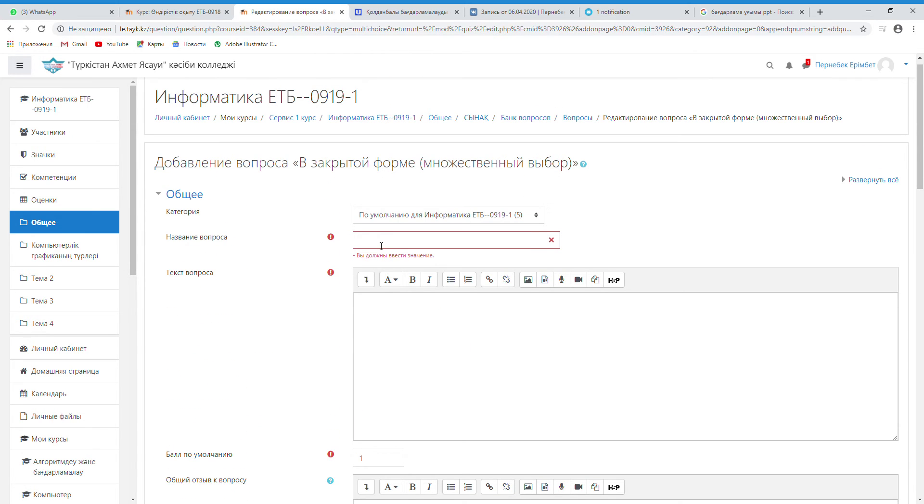
left_click(381, 246)
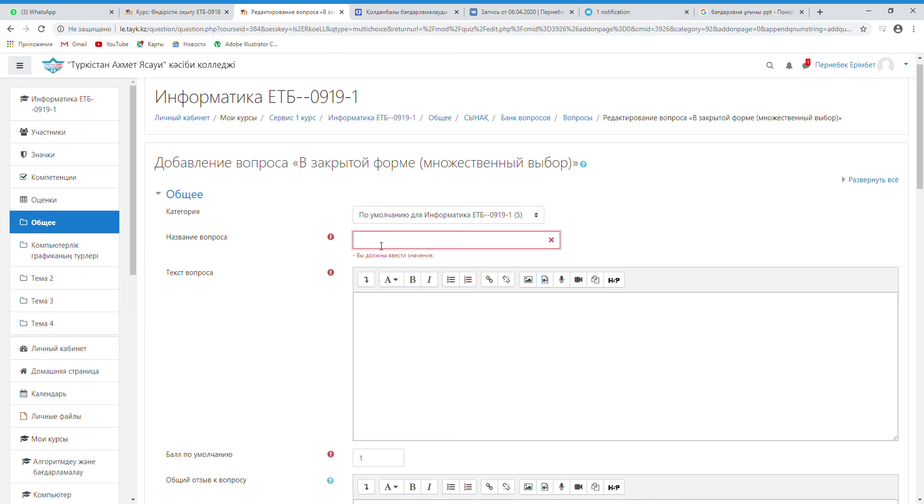
type("С")
key("BackSpace")
type("1сурак")
Step: Enter the question text "Компьютерлік графика қанша түрі бар?"
left_click(387, 301)
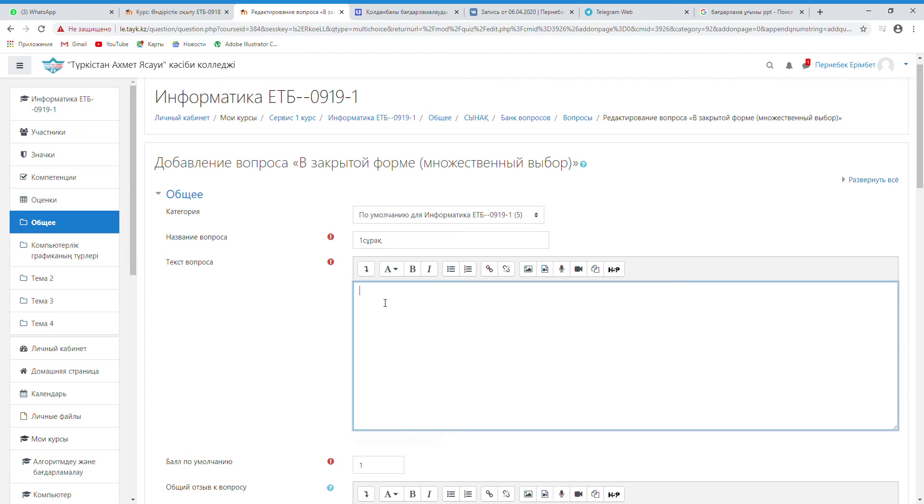
type("К")
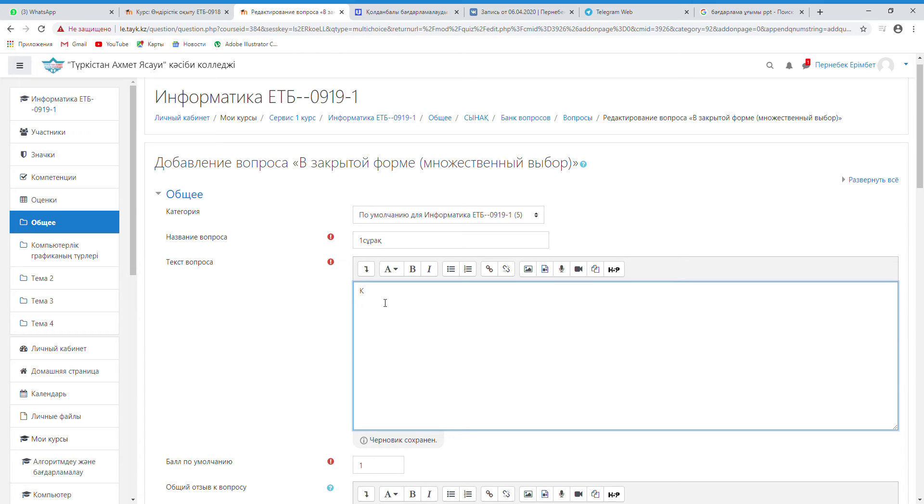
type("омпьютерліе")
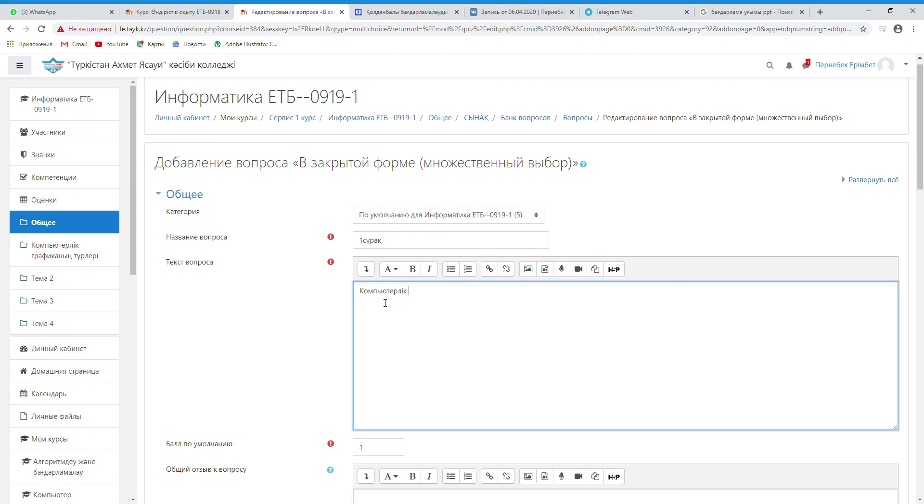
type(" графика канша түрі бар")
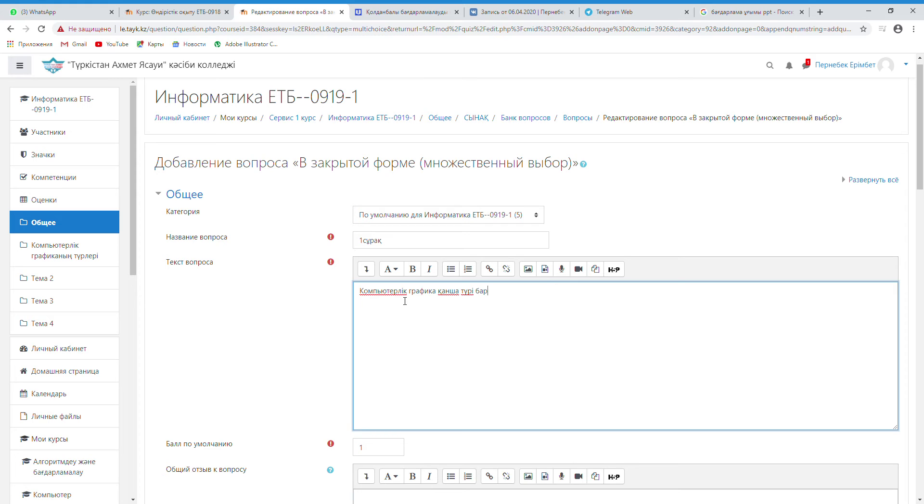
type("?")
Step: Set the question's default mark (Балл по умолчанию) to 4
scroll(405, 302, "down", 5)
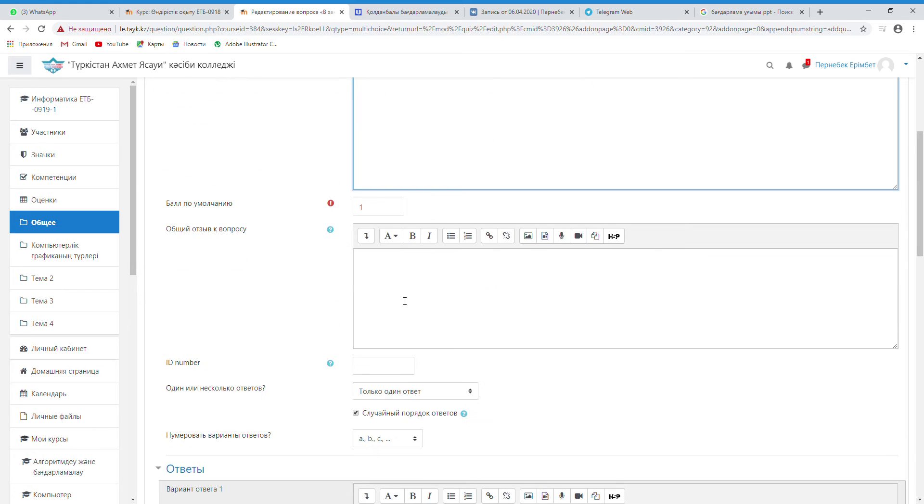
double_click(398, 211)
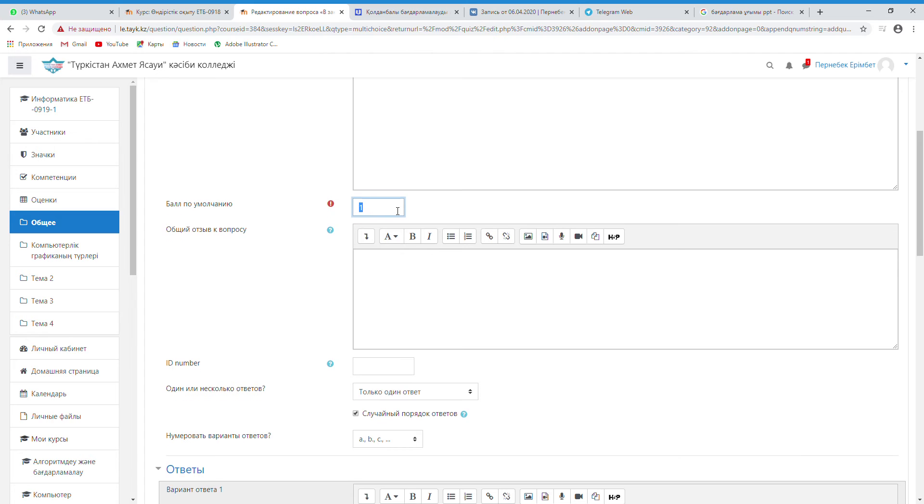
scroll(397, 210, "up", 5)
scroll(395, 211, "down", 3)
scroll(396, 211, "down", 1)
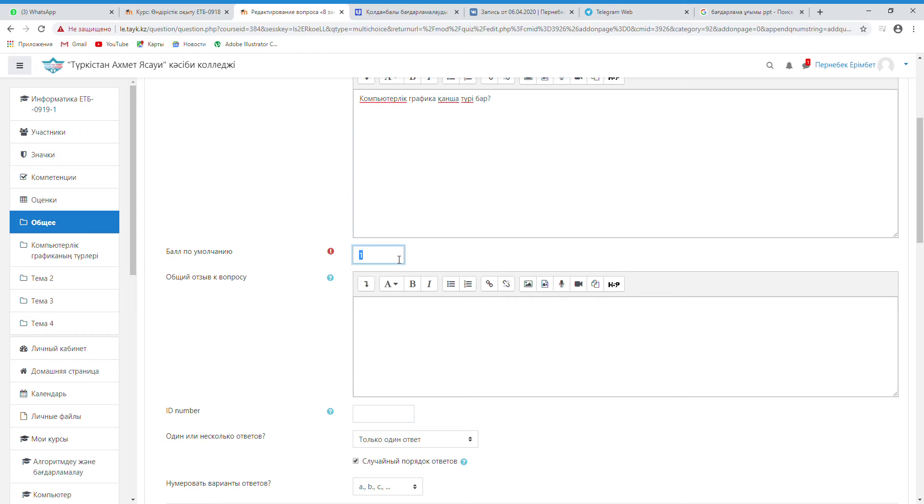
type("4")
scroll(399, 260, "down", 5)
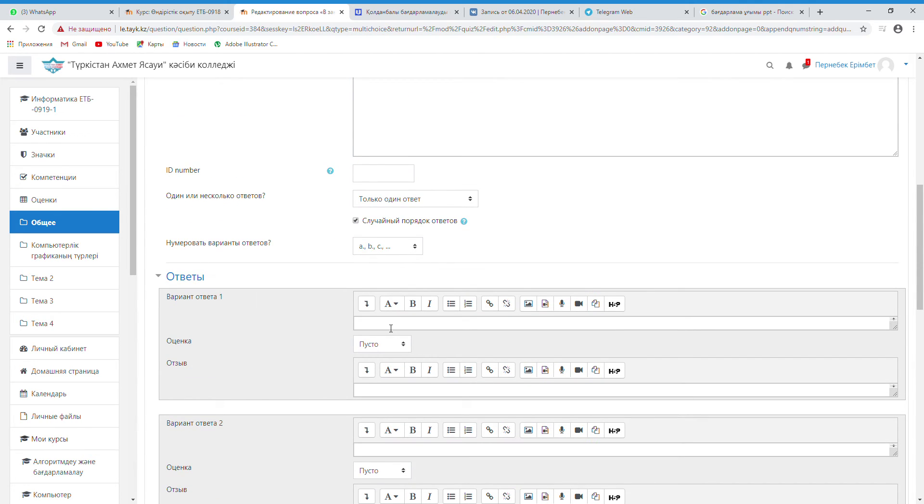
scroll(212, 289, "down", 3)
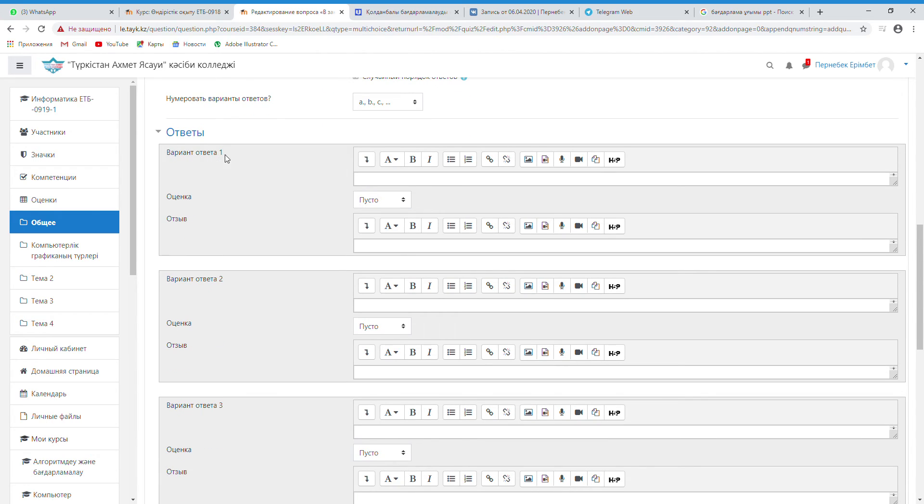
left_click(369, 185)
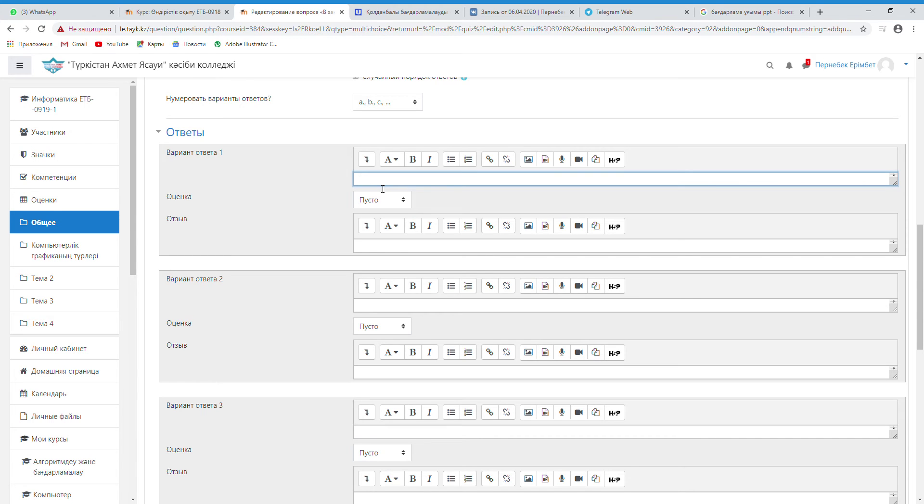
type("2")
left_click(364, 308)
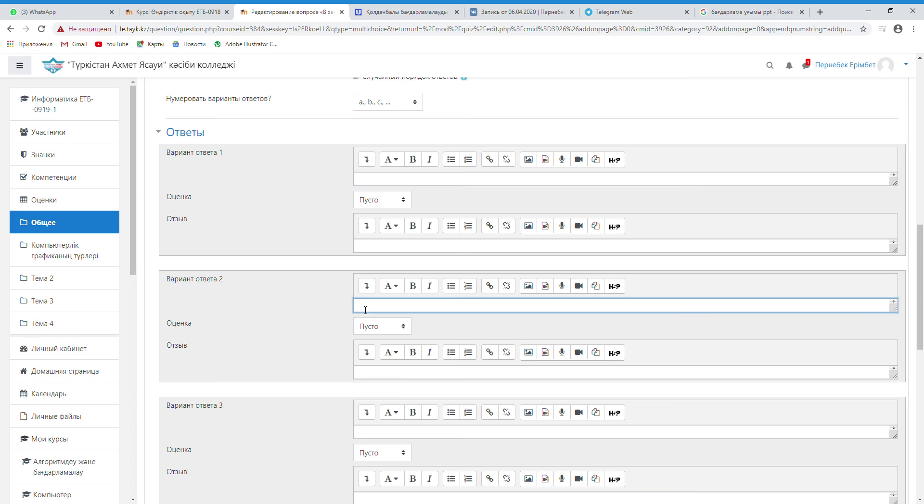
type("3")
key("BackSpace")
scroll(388, 389, "up", 4)
Step: Enter 4 as answer option 3 and 5 as answer option 4
scroll(296, 433, "down", 5)
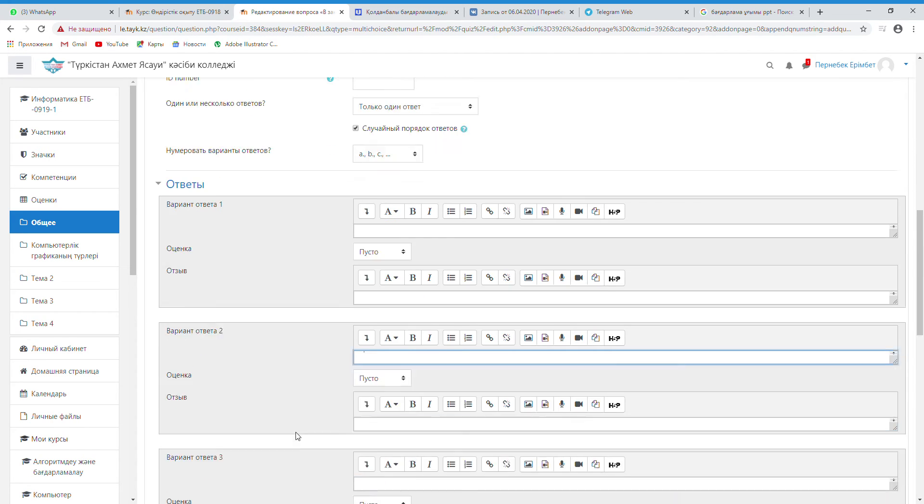
left_click(379, 392)
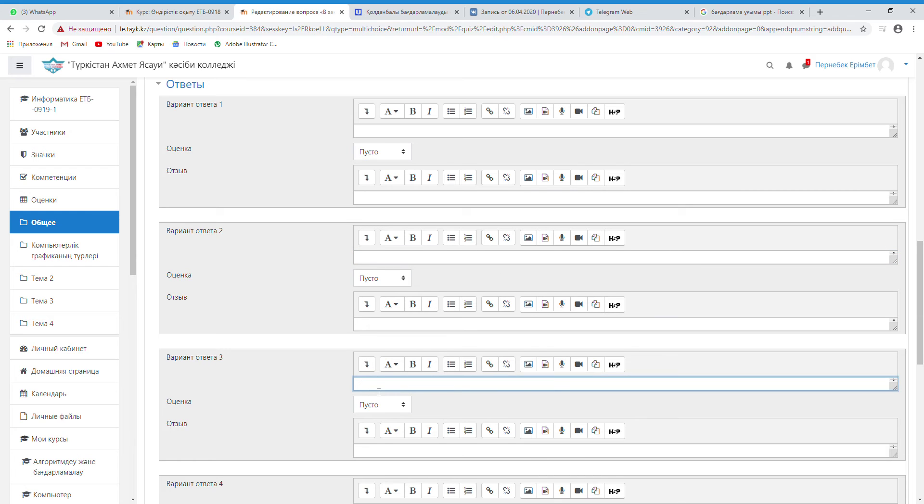
type("4")
scroll(336, 423, "down", 3)
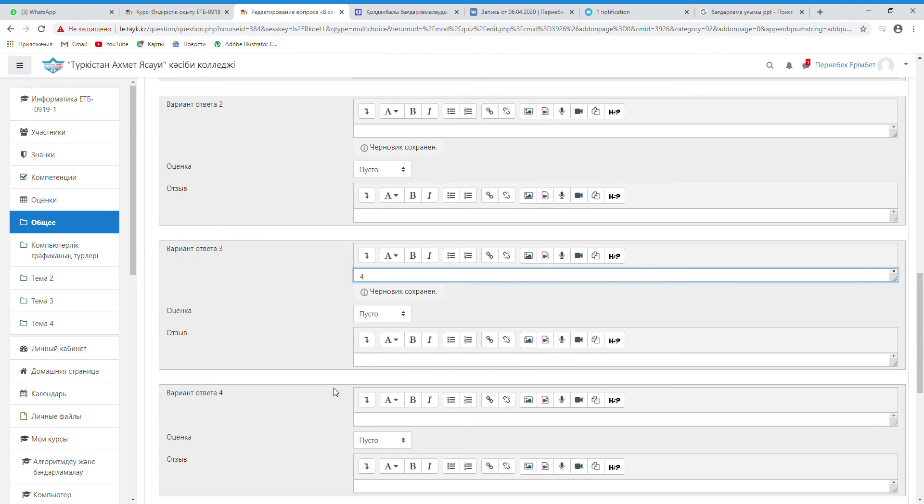
left_click(370, 424)
type("5")
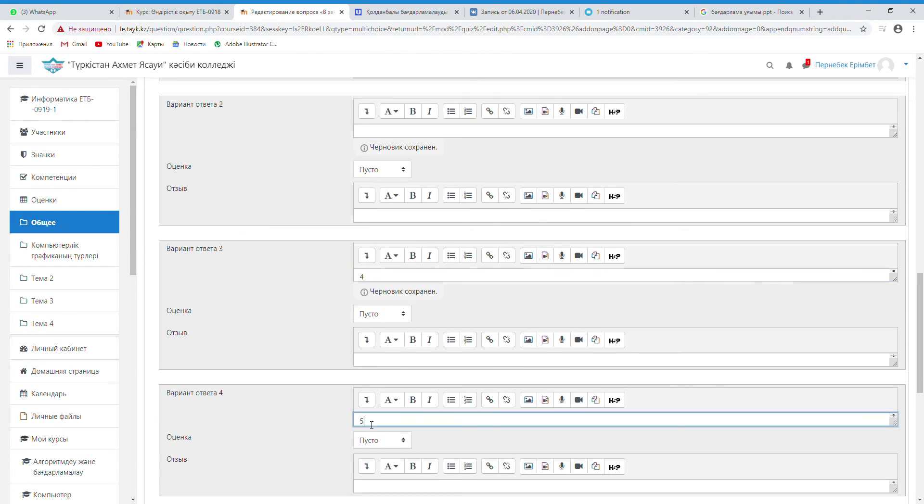
Step: Enter 2 as answer option 1 and 3 as answer option 2
scroll(314, 447, "up", 5)
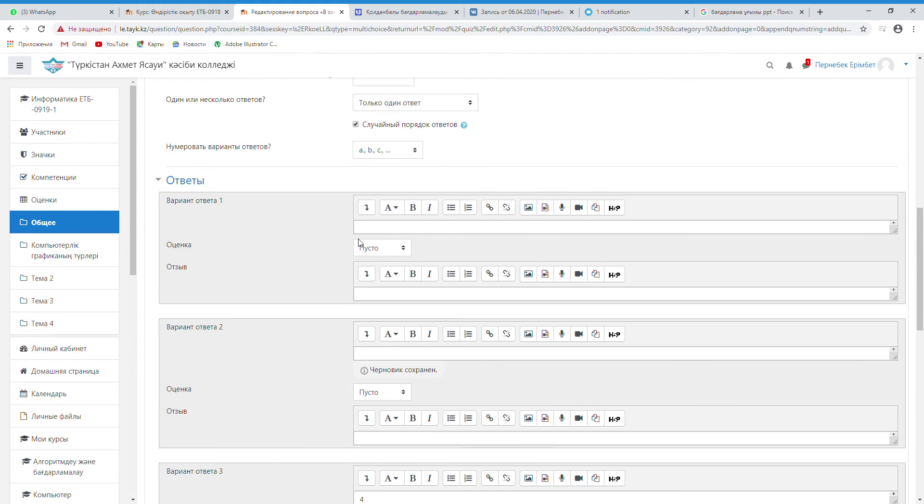
left_click(370, 229)
type("2")
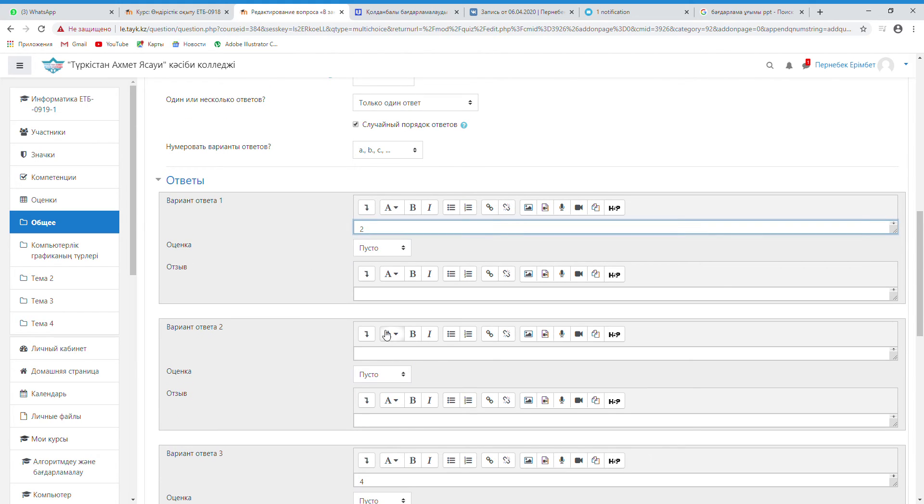
left_click(378, 355)
type("3")
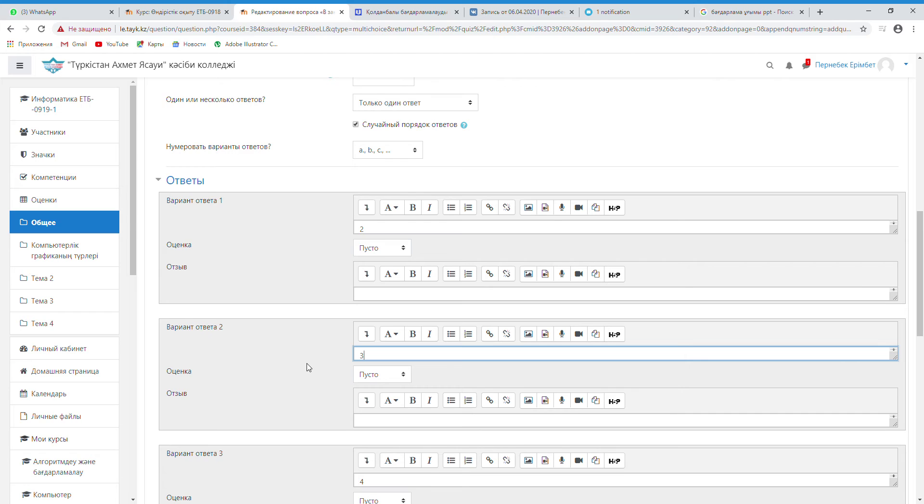
Step: Mark answer option 2 as correct by setting its grade (Оценка) to 100%
scroll(309, 368, "down", 3)
left_click(302, 342)
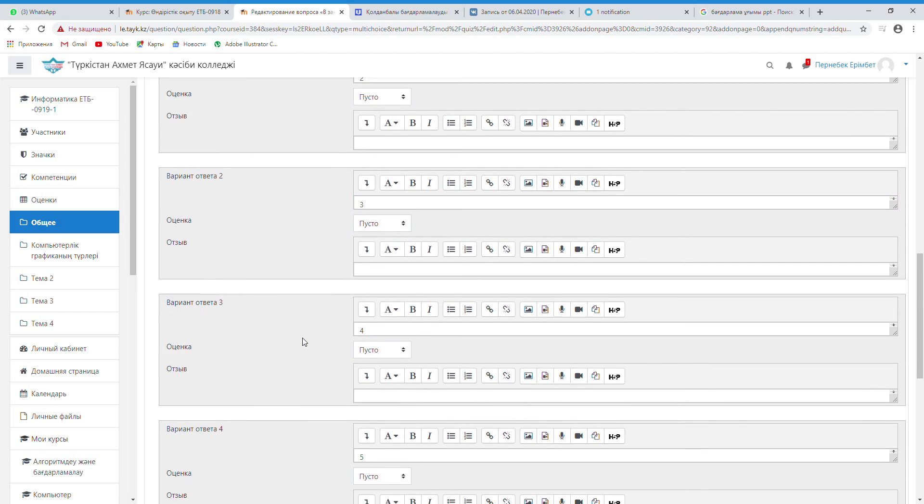
scroll(304, 342, "down", 3)
scroll(303, 342, "up", 5)
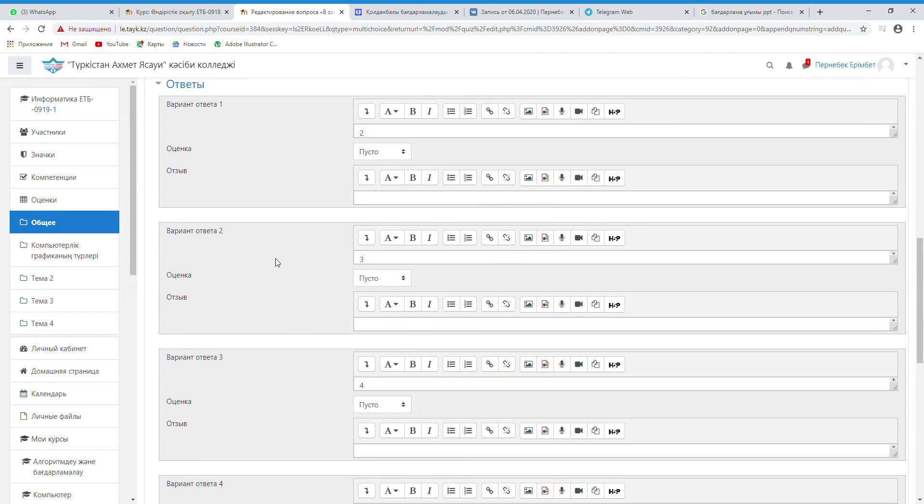
left_click(375, 279)
left_click_drag(172, 274, 218, 271)
left_click(202, 229)
left_click_drag(167, 231, 246, 241)
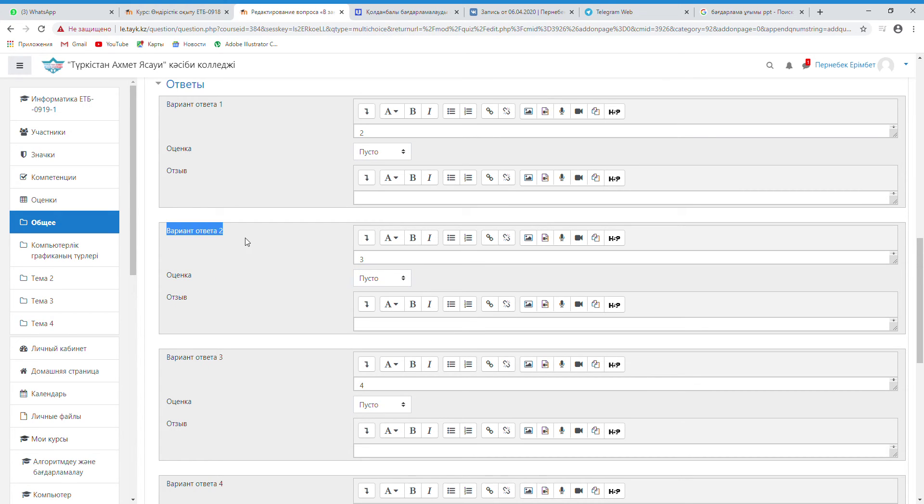
left_click_drag(201, 277, 171, 279)
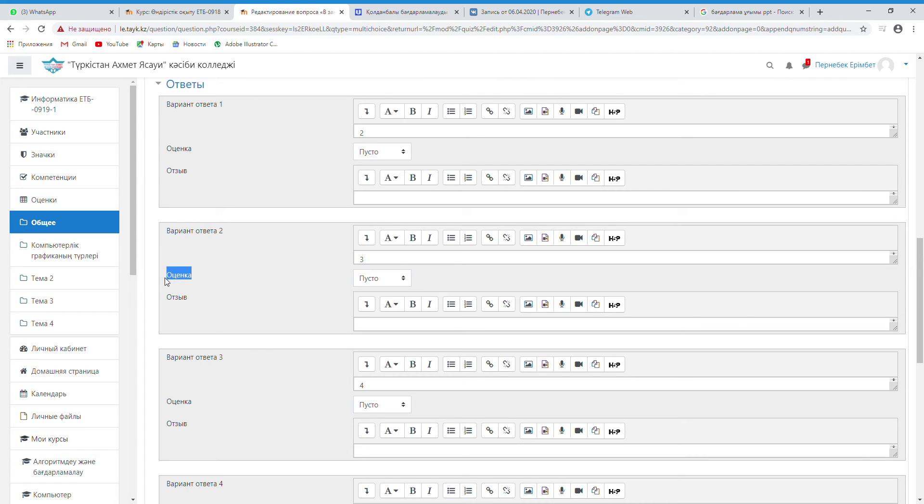
left_click(379, 280)
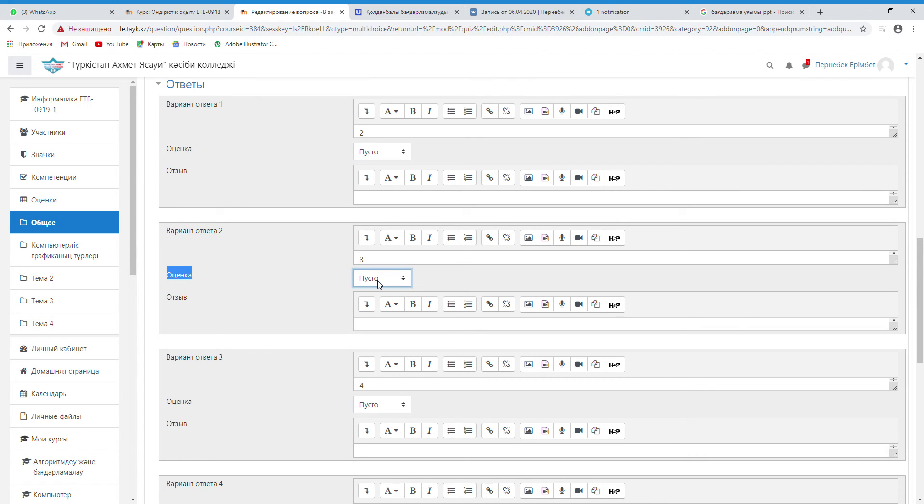
left_click(357, 308)
Step: Replace the combined feedback texts with "Дұрыс" for any correct answer and "Қате" for any incorrect answer
scroll(299, 386, "down", 3)
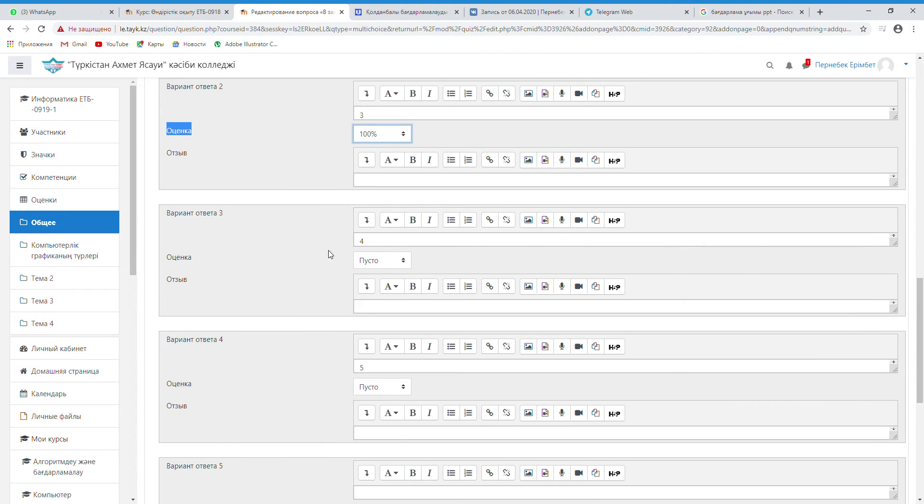
scroll(327, 277, "down", 6)
scroll(324, 279, "down", 1)
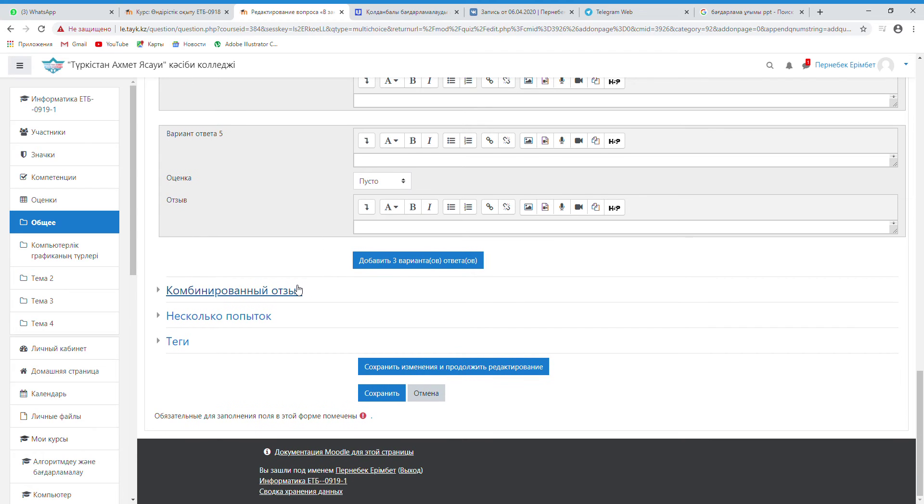
left_click(241, 299)
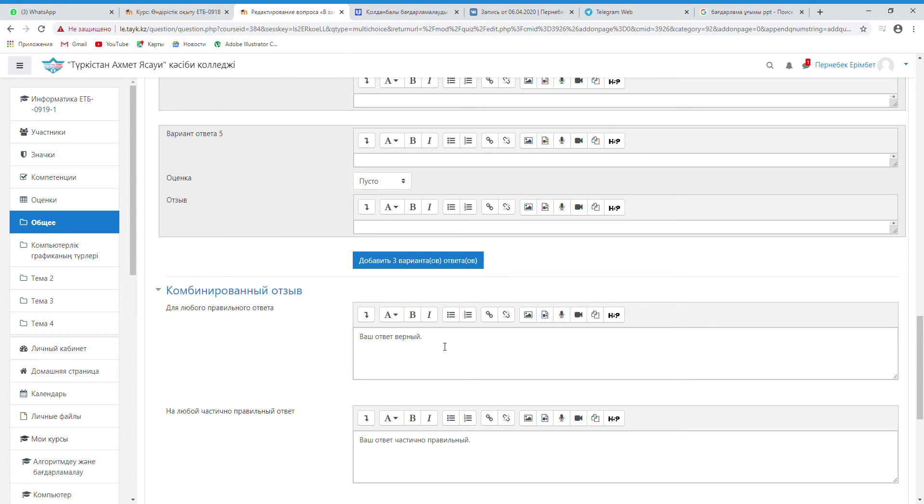
left_click_drag(444, 346, 337, 351)
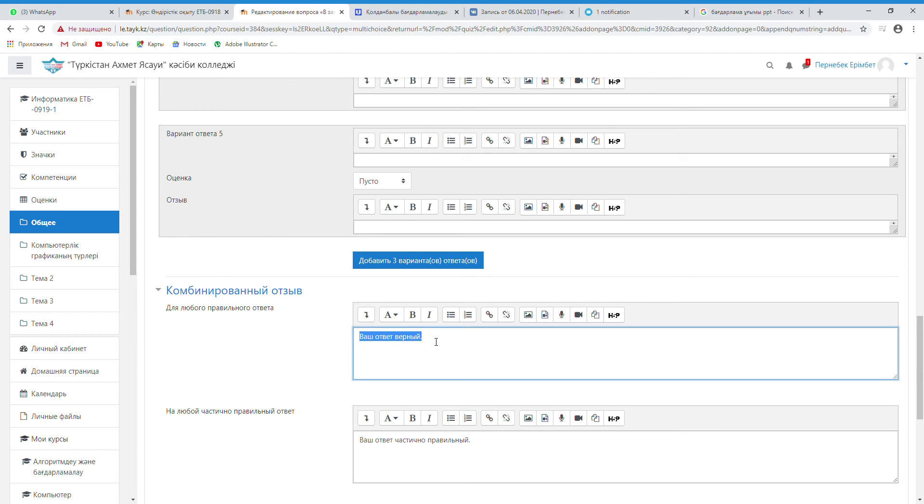
type("Дұрыс")
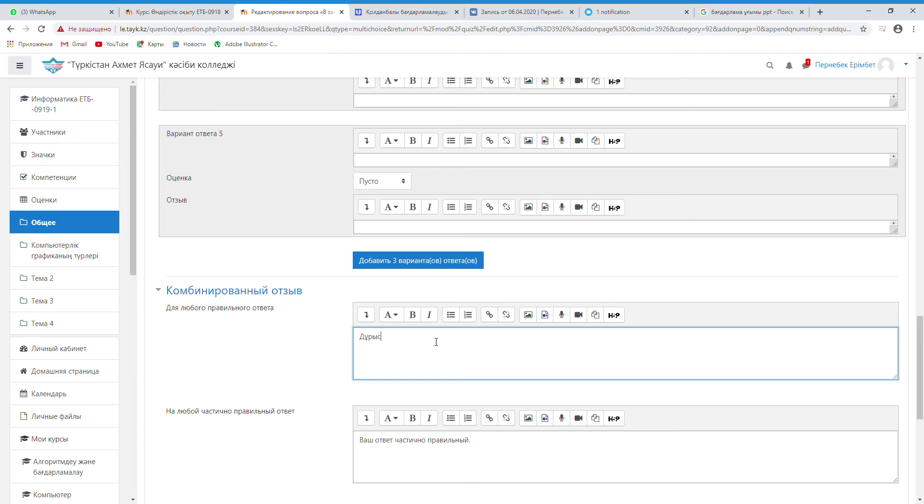
scroll(436, 342, "down", 3)
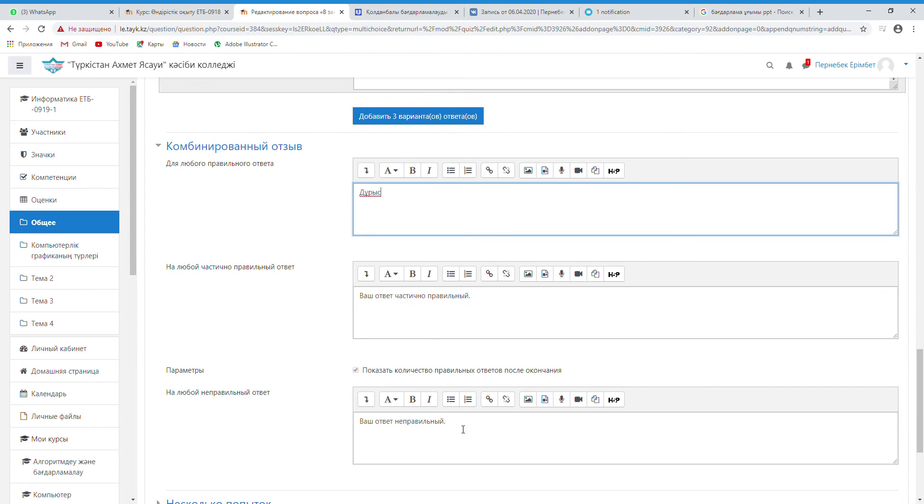
left_click_drag(463, 430, 362, 437)
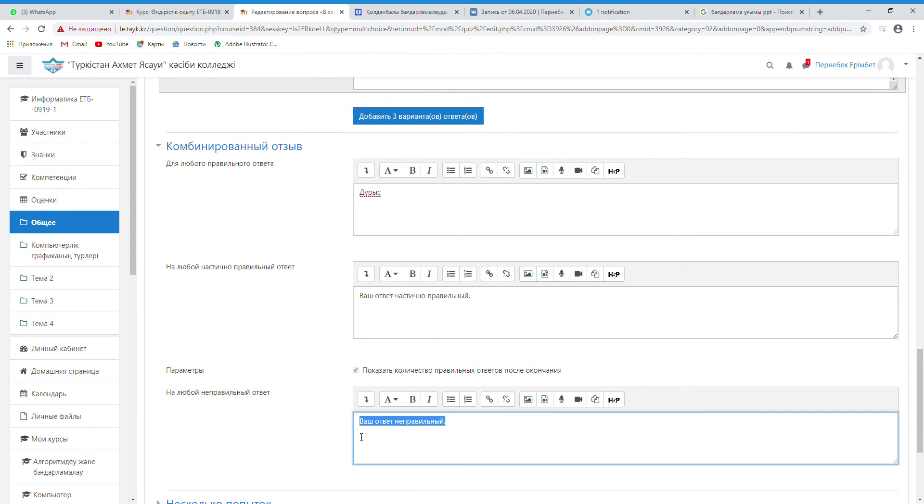
type("Қате")
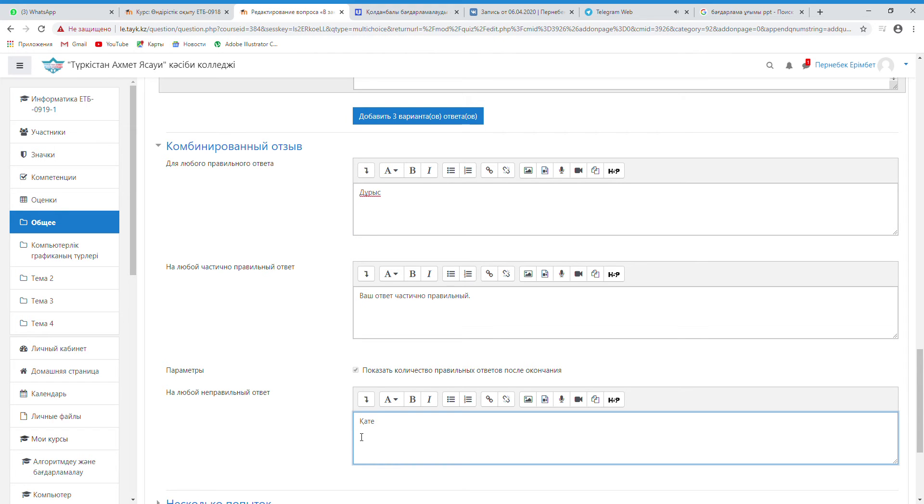
Step: Set the penalty for each incorrect attempt (Штраф за каждую неправильную попытку) to 0% under Несколько попыток
scroll(361, 437, "down", 4)
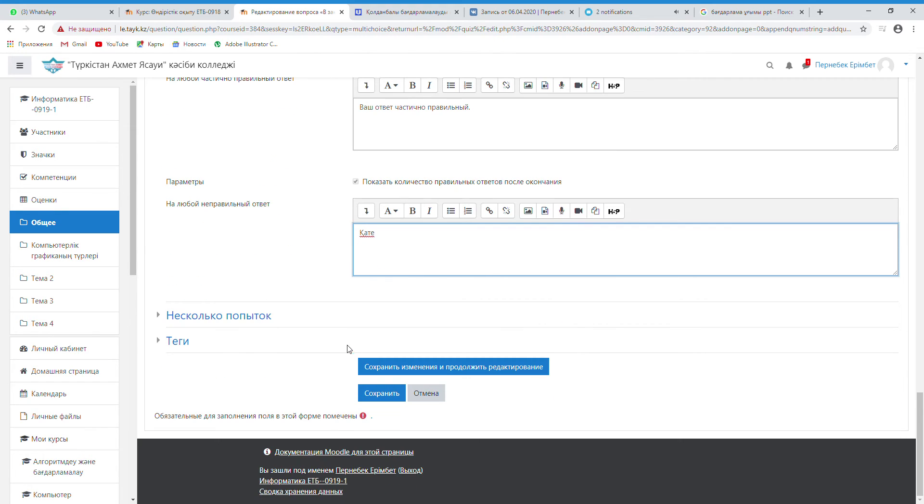
left_click(244, 318)
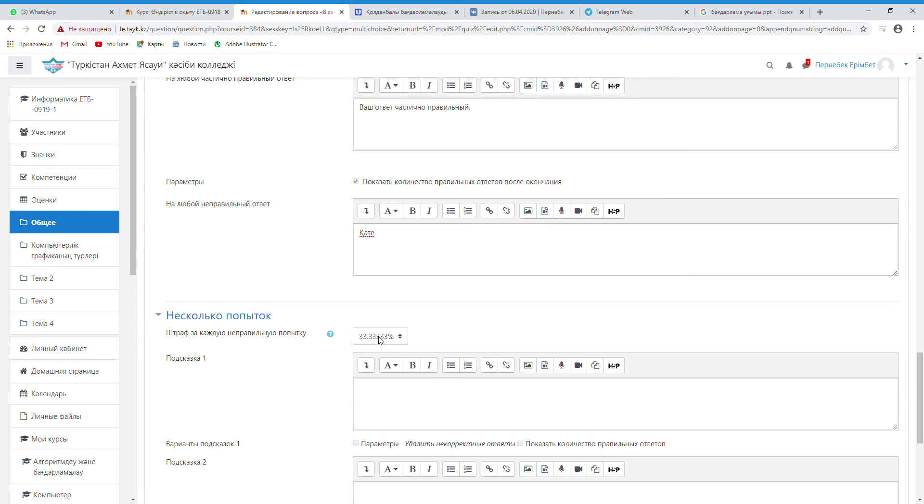
left_click(380, 340)
left_click(368, 414)
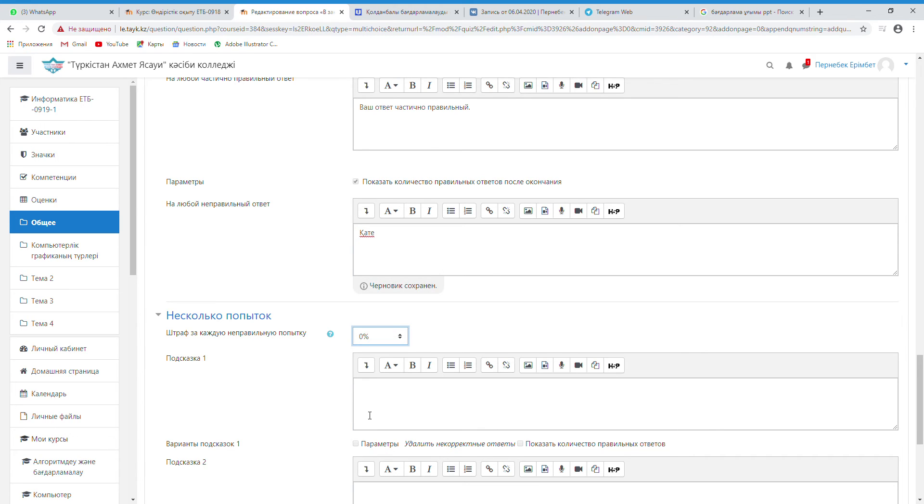
Step: Collapse the Комбинированный отзыв and Несколько попыток sections and save the question
left_click(255, 317)
scroll(253, 322, "up", 5)
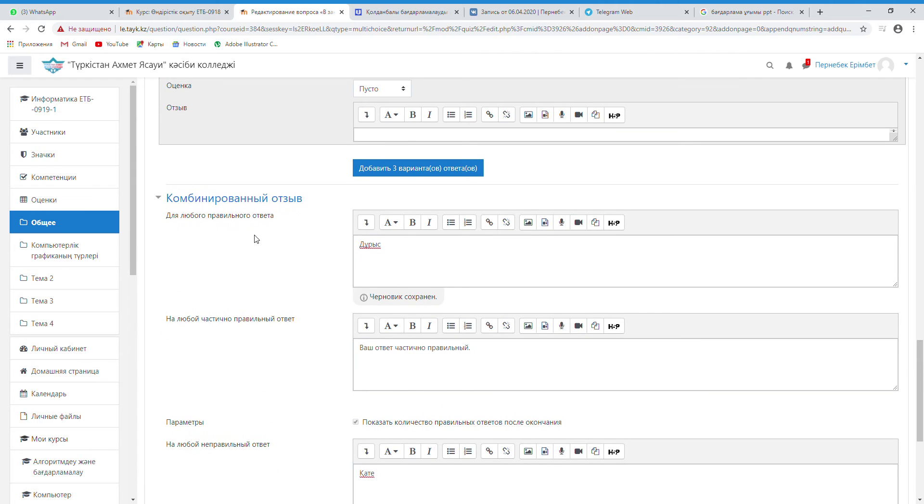
left_click(258, 198)
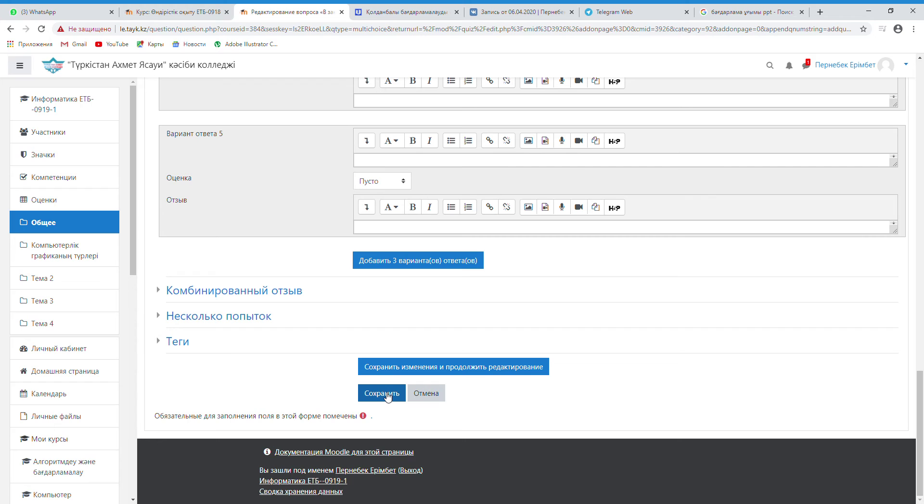
left_click(250, 317)
scroll(250, 308, "down", 2)
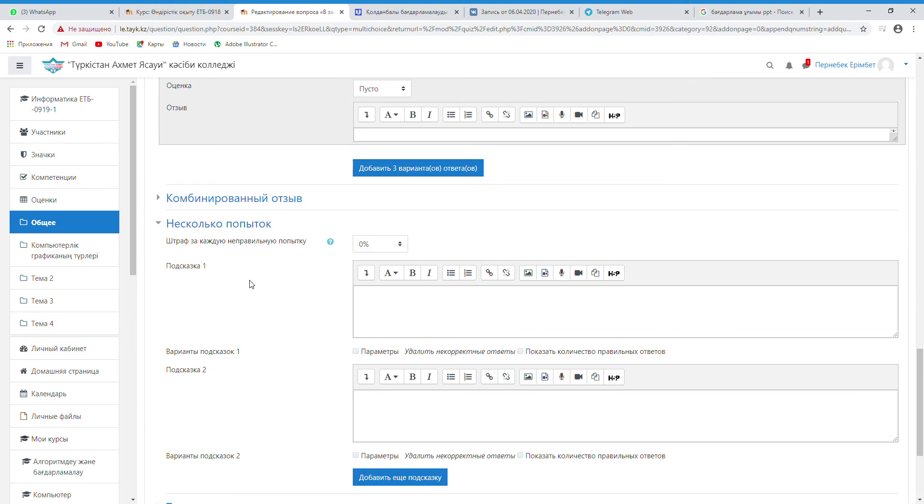
left_click(250, 225)
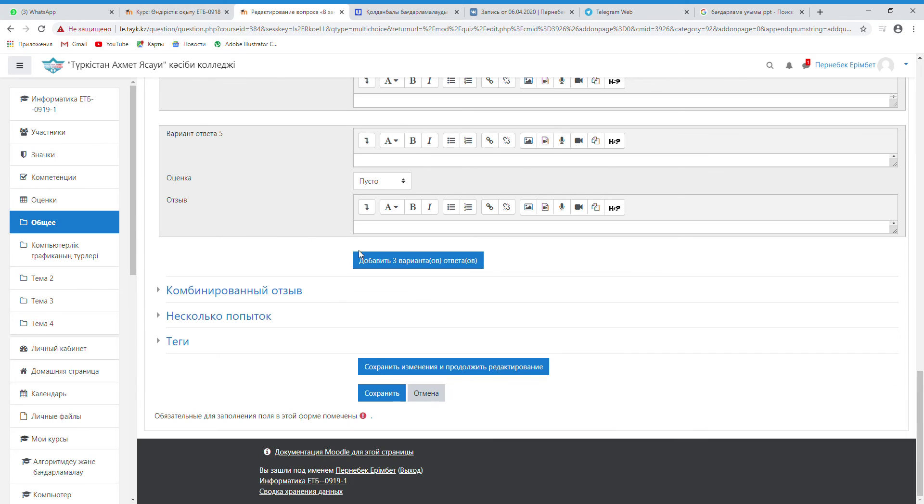
left_click(389, 394)
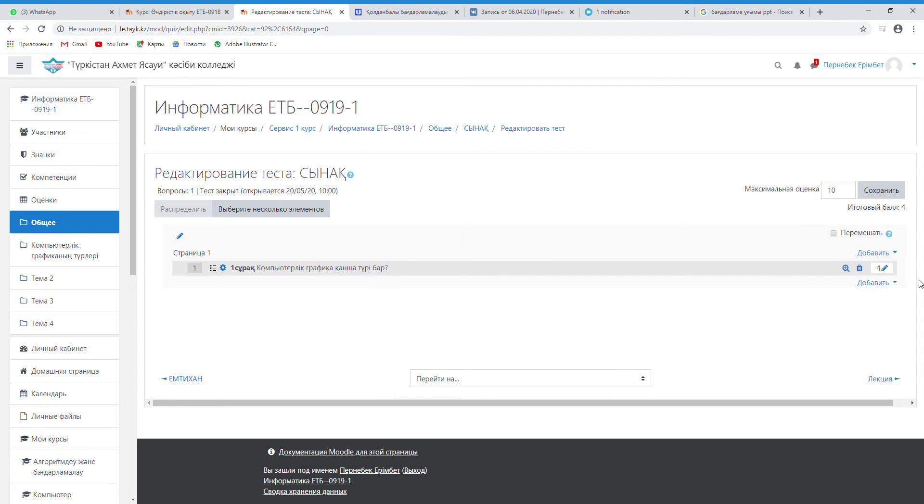
Step: Start adding a new question after the first question of the test СЫНАҚ
left_click(879, 285)
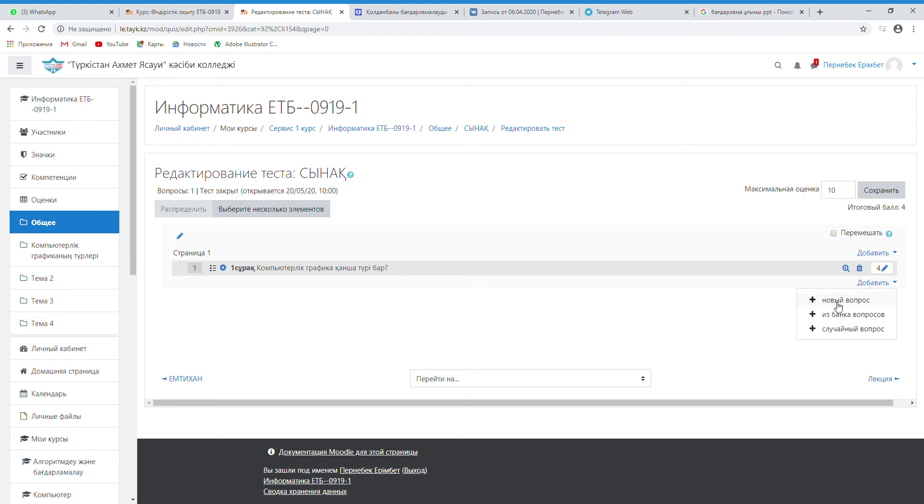
left_click(838, 302)
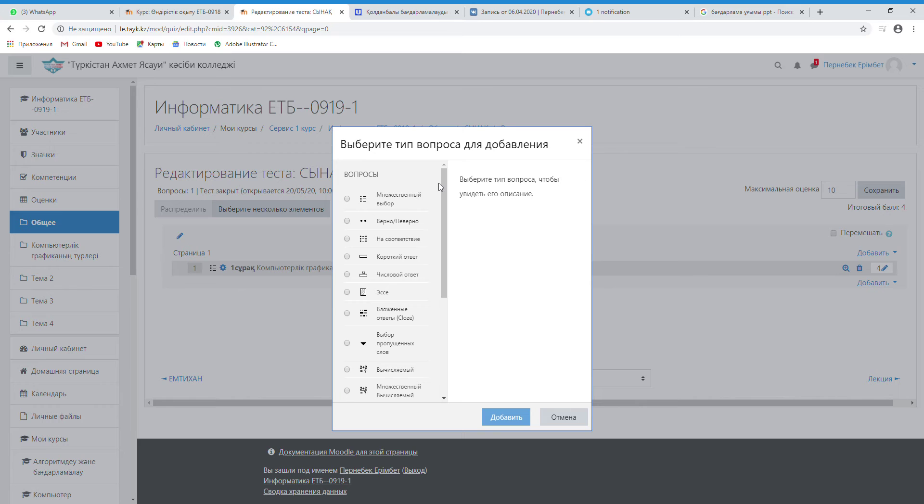
mouse_move(442, 176)
left_mouse_down()
mouse_move(448, 284)
mouse_move(441, 178)
left_mouse_up()
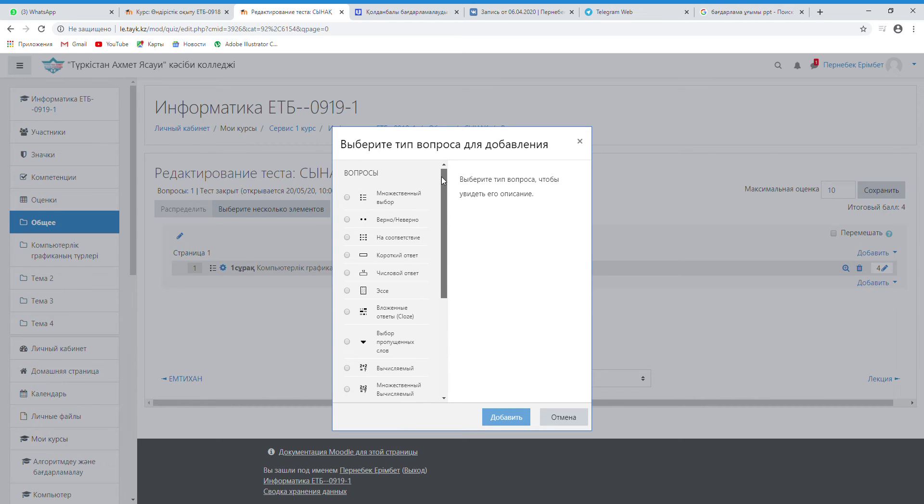
Step: Examine the descriptions of the question types from Множественный выбор through Выбор пропущенных слов
left_click(399, 202)
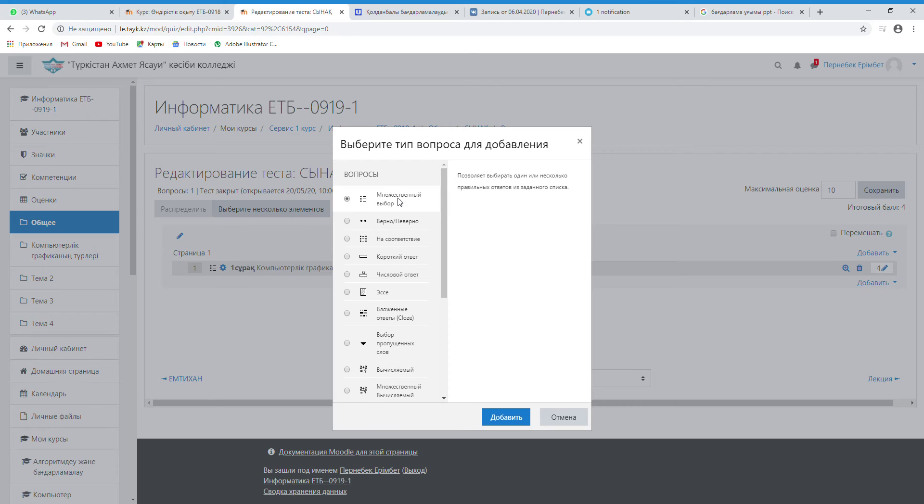
left_click(403, 217)
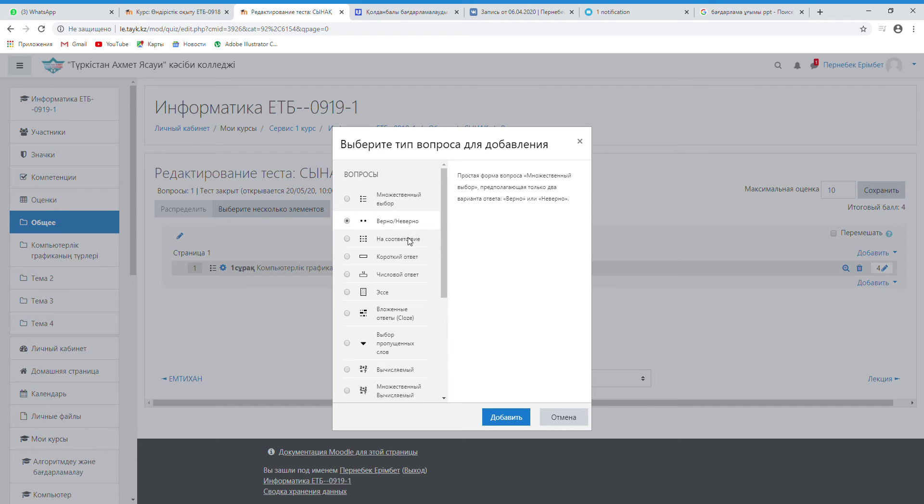
left_click(409, 242)
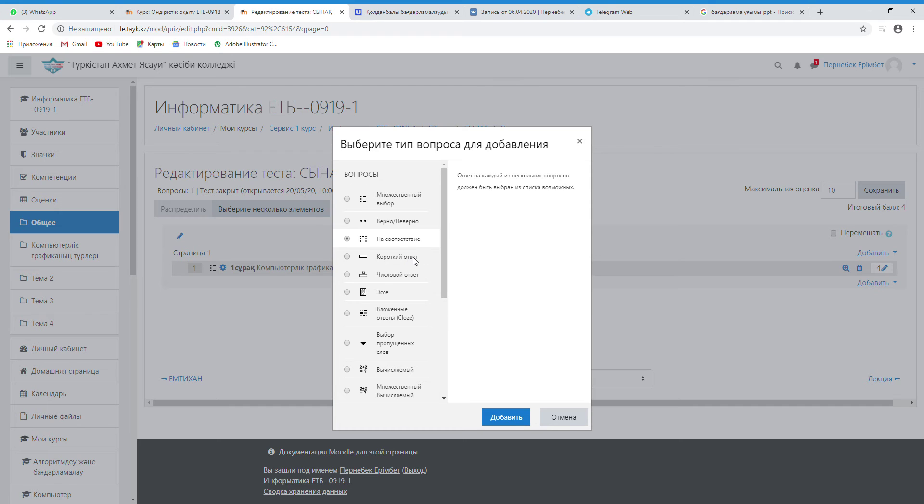
left_click(415, 260)
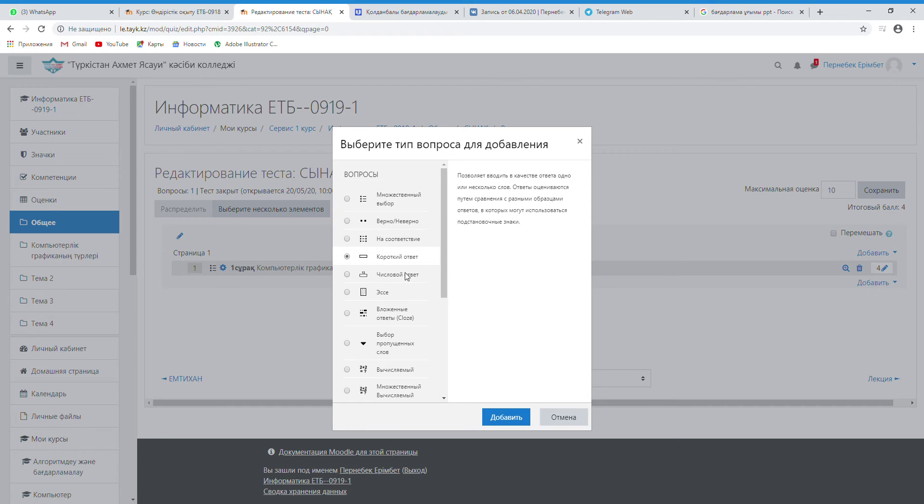
left_click(407, 276)
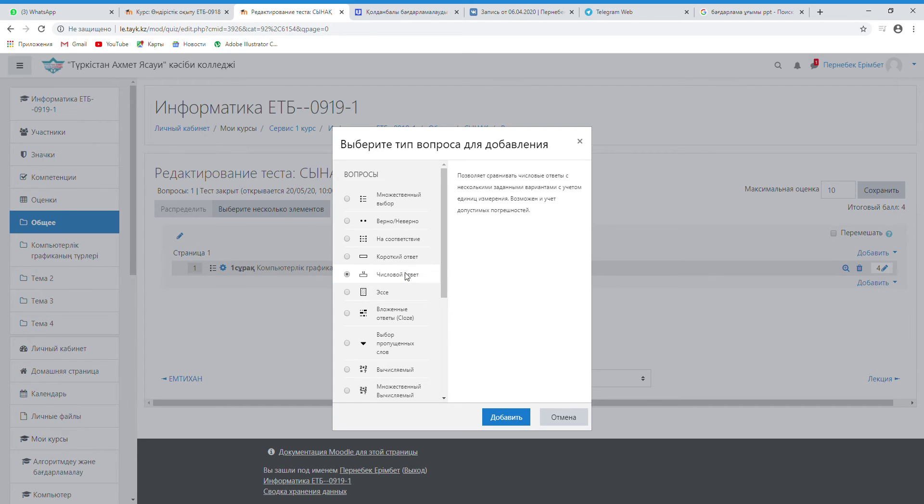
left_click(413, 293)
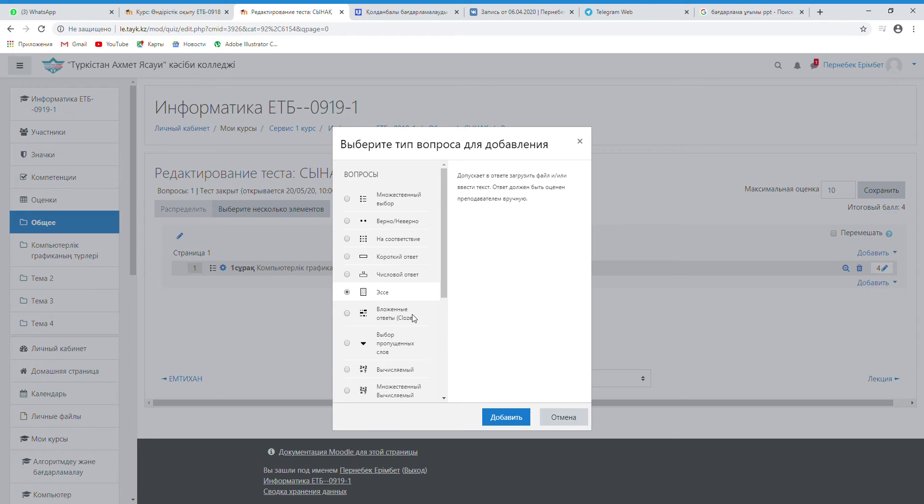
scroll(414, 319, "down", 2)
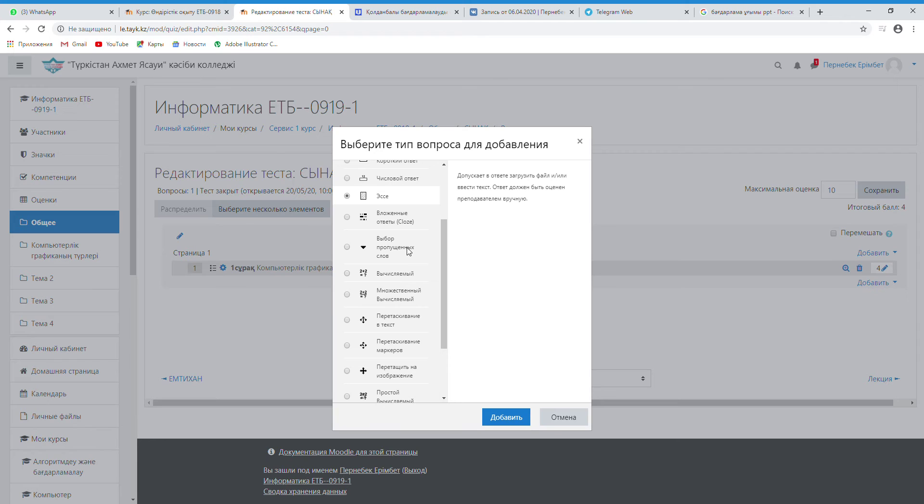
left_click(395, 219)
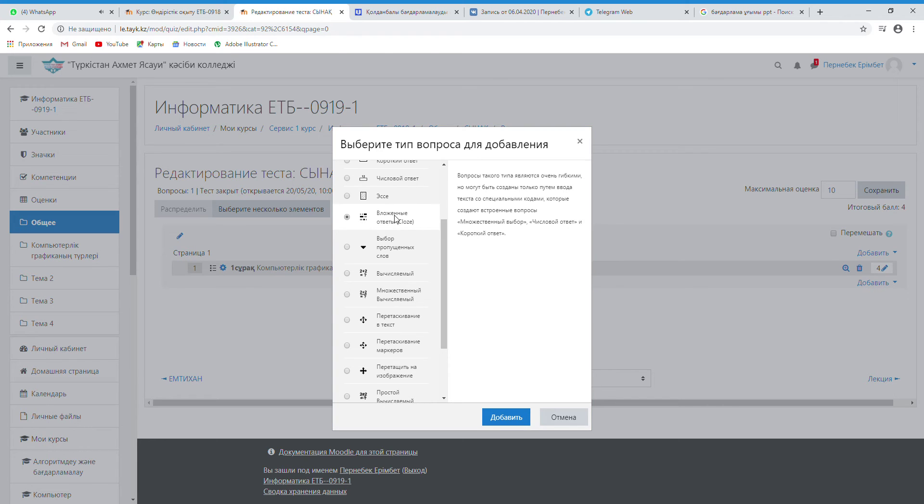
left_click(399, 252)
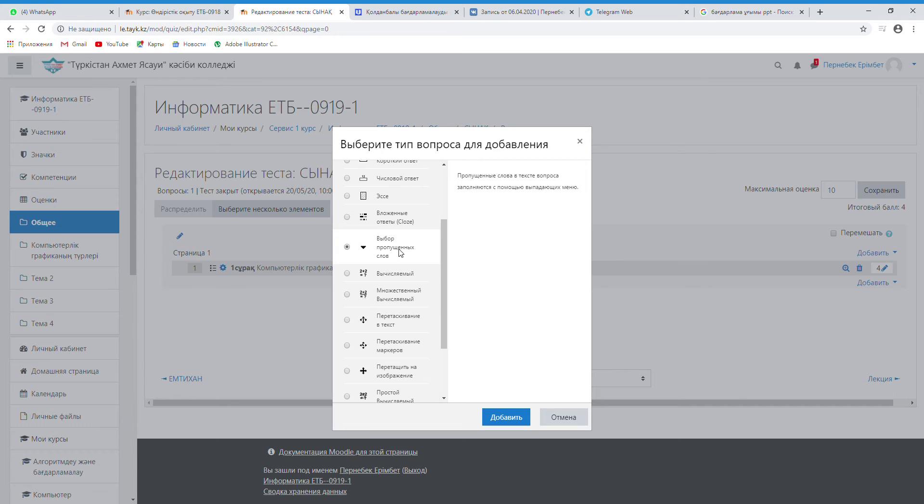
scroll(415, 315, "up", 2)
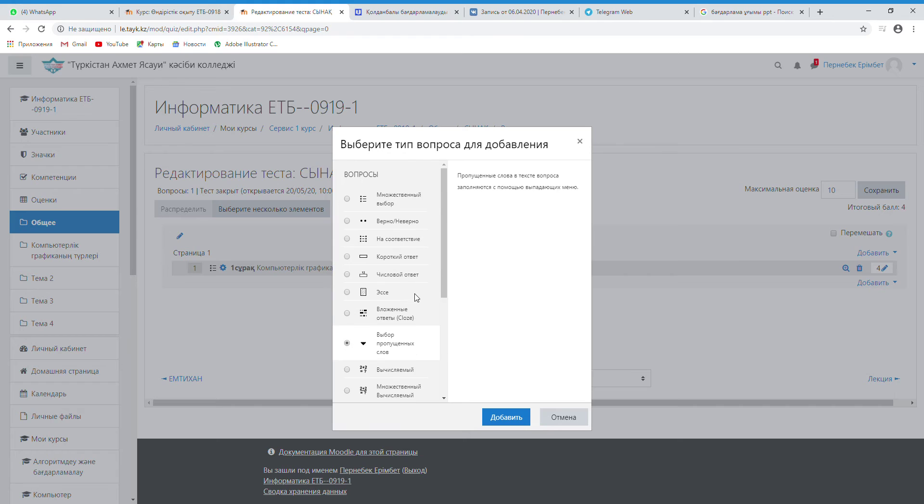
Step: Choose the question type Множественный выбор and add the question
left_click(400, 202)
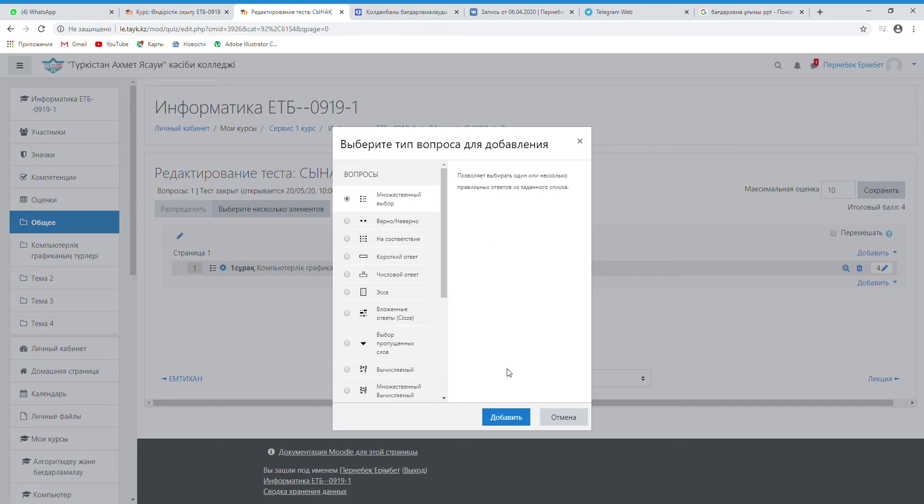
left_click(518, 420)
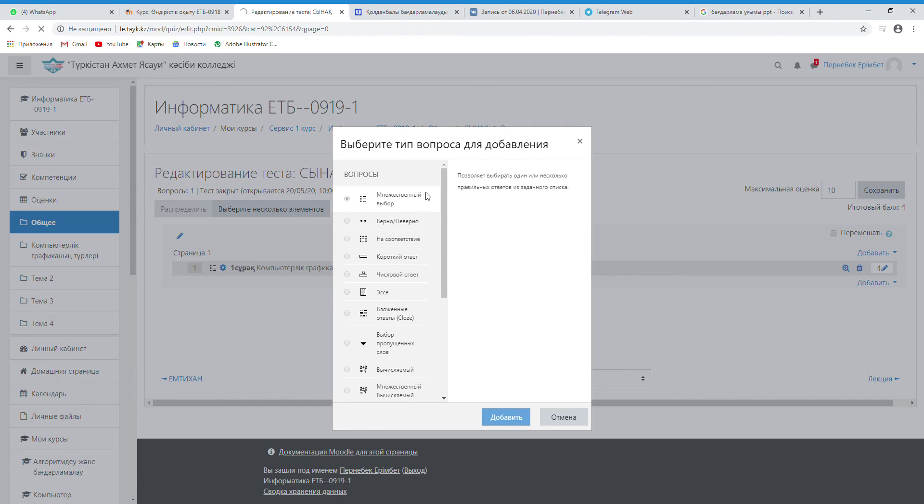
double_click(395, 200)
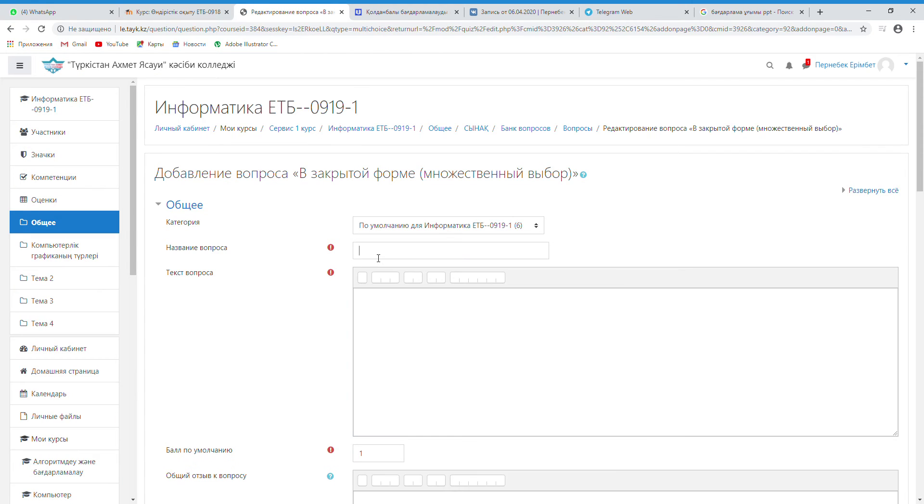
Step: Name the new question "2сұрақ"
left_click(379, 256)
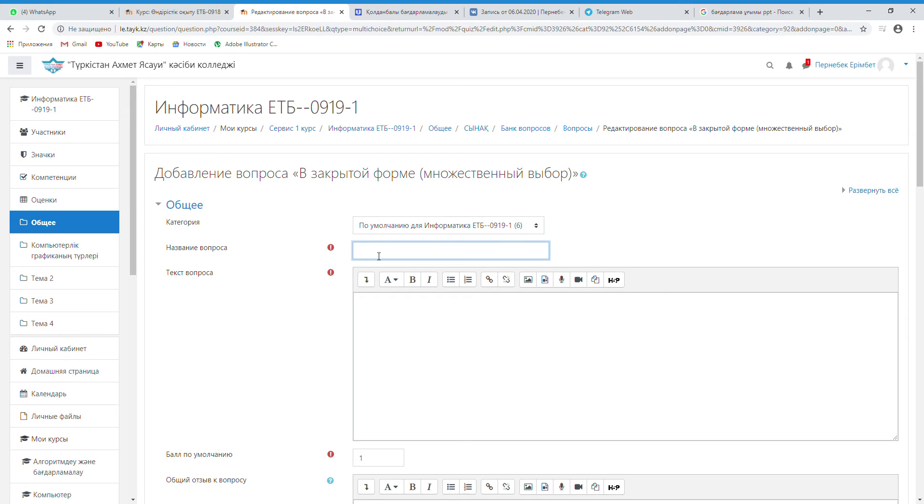
type("2c")
type("у")
type("рақ")
Step: Enter the question text "Қазақстан Республикасы қай материкте орналасқан?"
left_click(445, 318)
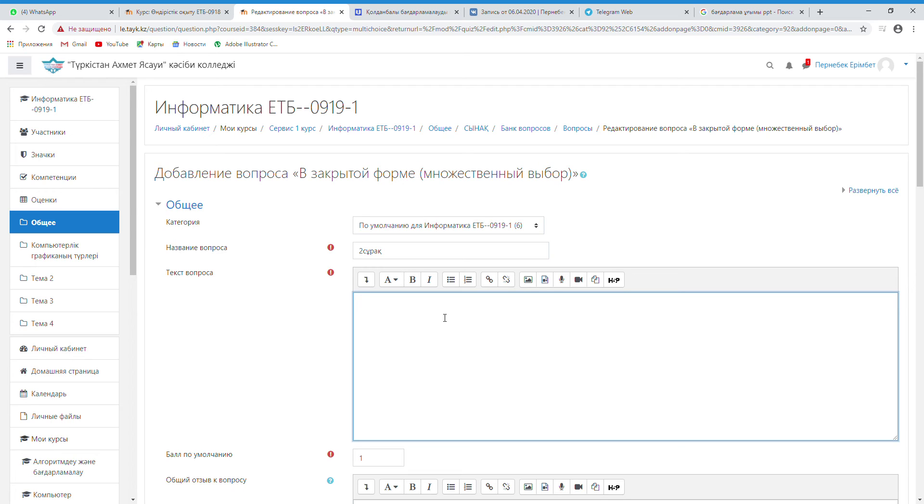
type("К")
key("BackSpace")
type("К")
type("азақс")
type("тан Рес")
type("пу")
type("бликасы ")
type("қа")
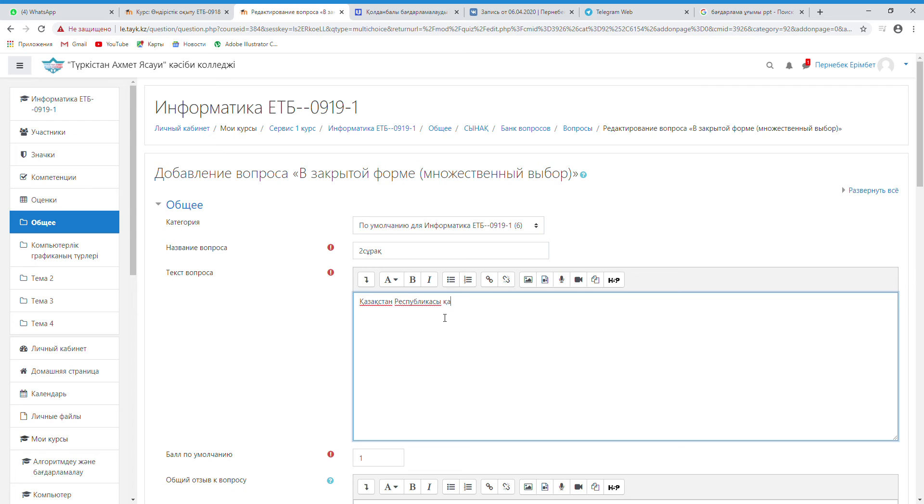
type("й материкте орналасқан?")
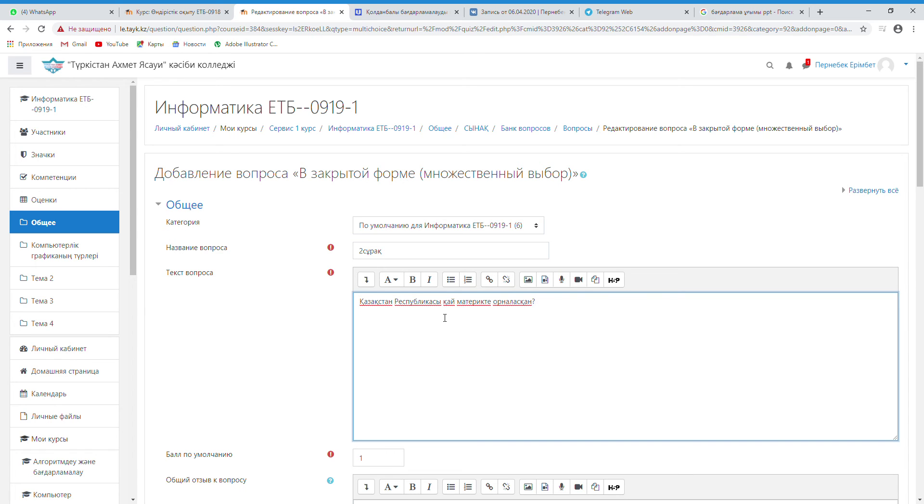
Step: Set the question's default mark (Балл по умолчанию) to 4
scroll(445, 319, "down", 4)
double_click(376, 271)
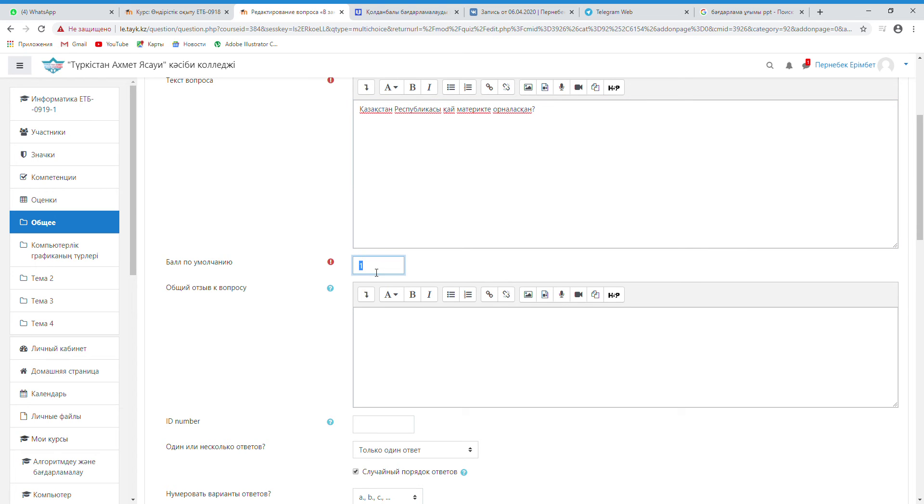
type("4")
scroll(367, 242, "up", 1)
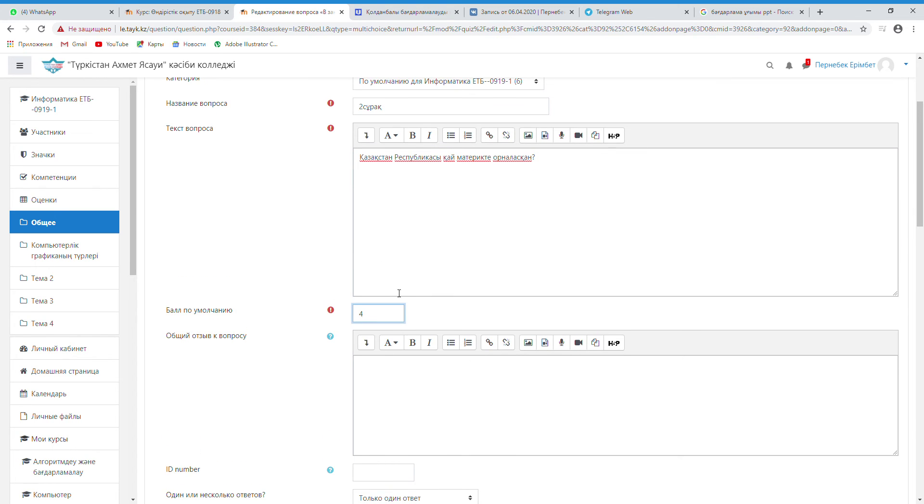
scroll(428, 337, "down", 4)
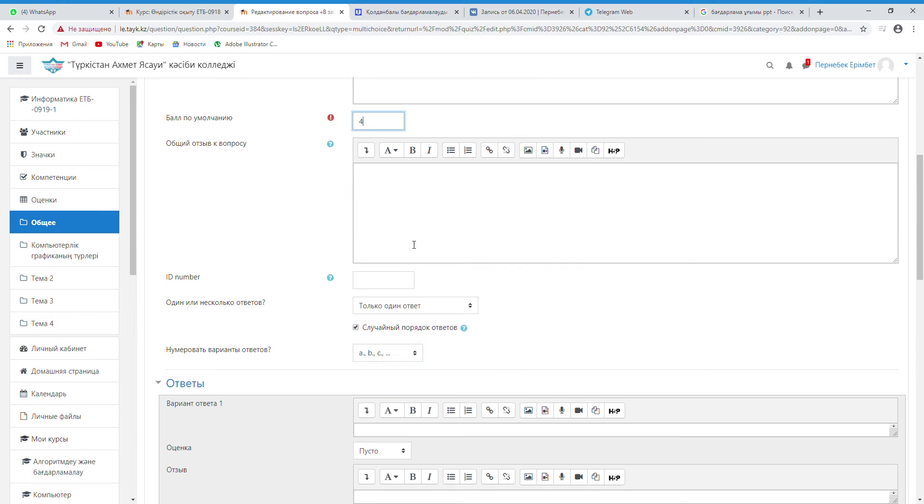
double_click(372, 128)
left_click(372, 128)
double_click(379, 125)
Step: Enter "Еуразия" as answer option 1
scroll(433, 288, "down", 4)
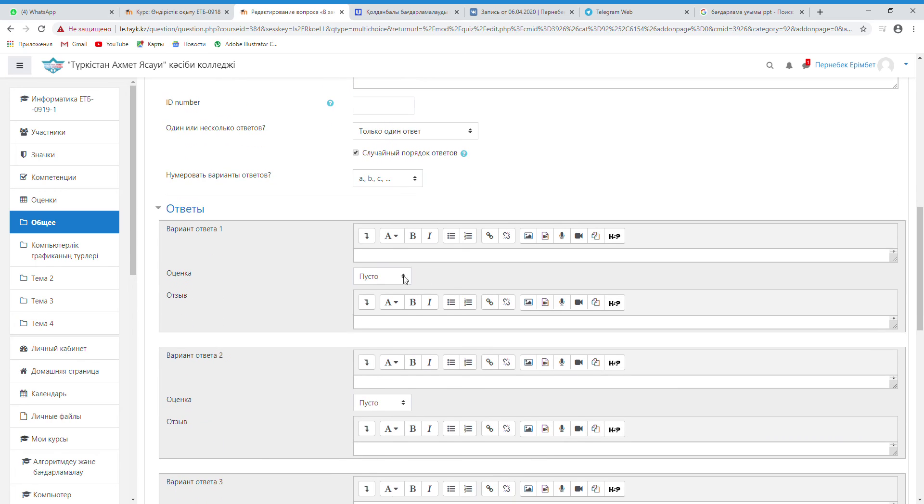
left_click(377, 258)
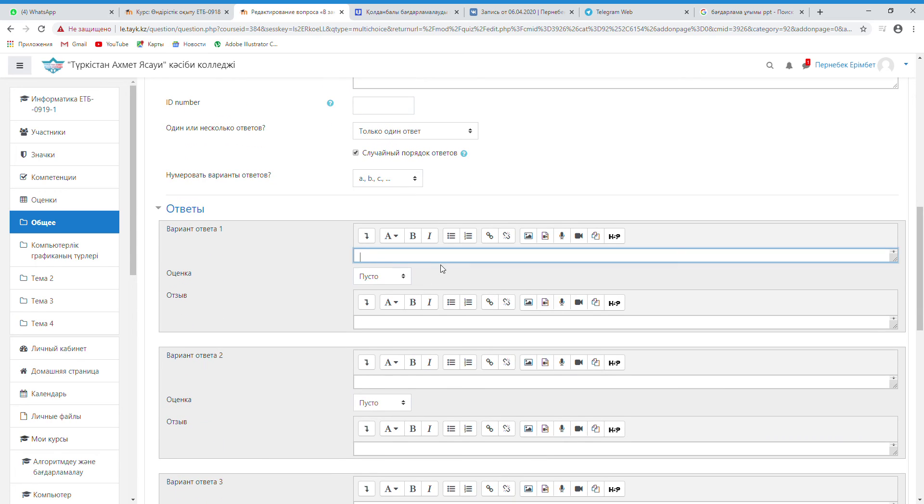
type("Ер")
key("BackSpace")
type("уп")
type("разия")
Step: Enter "Оңтүстік Америка" as answer option 2
scroll(424, 269, "down", 3)
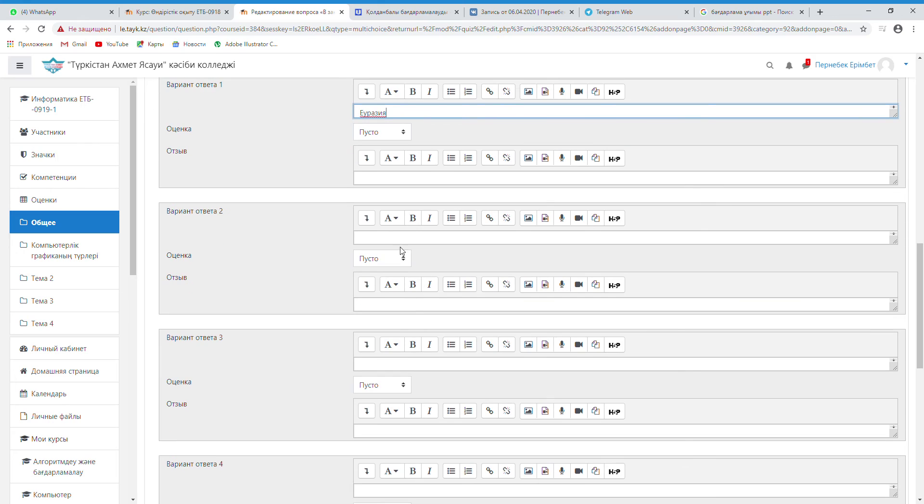
left_click(403, 241)
type("А")
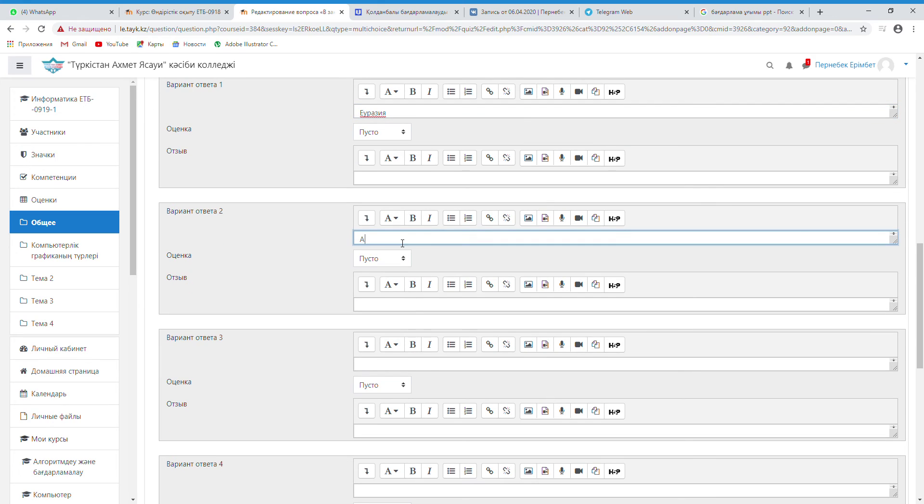
key("BackSpace")
type("Оңт")
type("үст")
type("ік ")
type("Америка")
Step: Enter "Солтүстік Америка" as answer option 3, written without a space inside the first word
left_click(385, 364)
type("С")
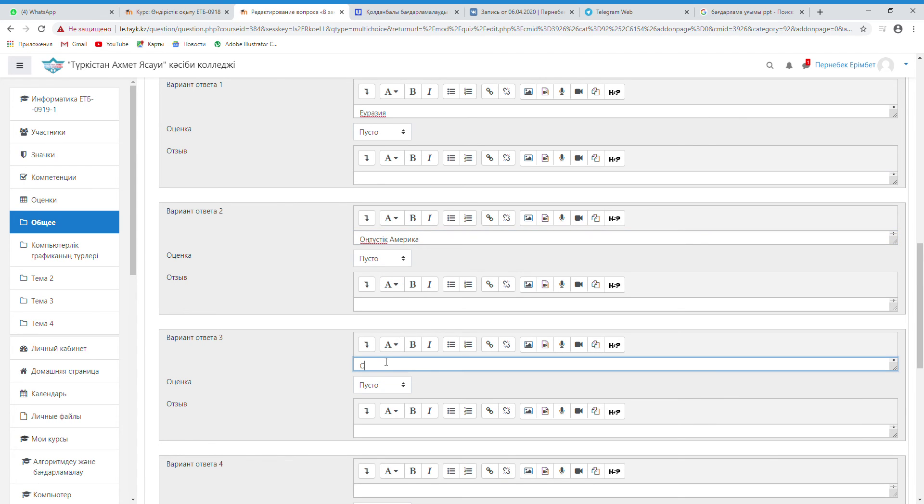
type("олт")
key("BackSpace")
type("түстік Америка")
scroll(473, 369, "down", 3)
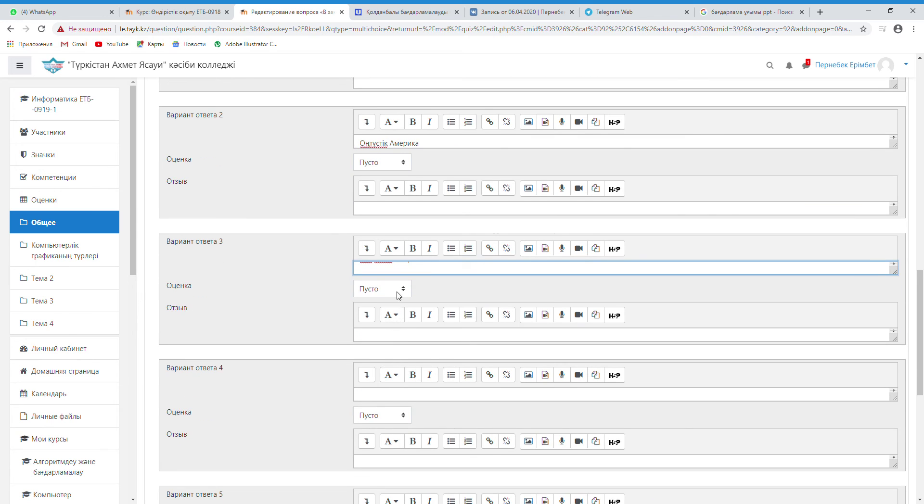
scroll(398, 295, "up", 2)
scroll(393, 366, "up", 1)
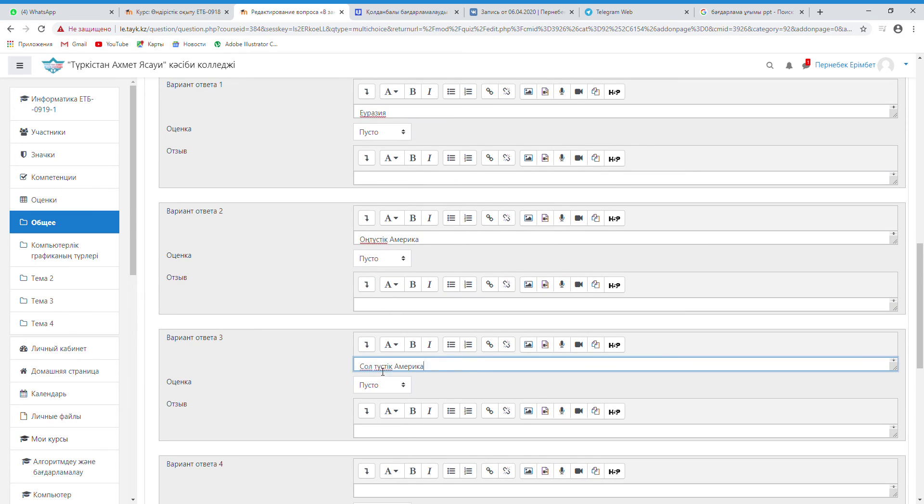
left_click(380, 371)
key("BackSpace")
scroll(380, 372, "down", 1)
scroll(388, 367, "up", 1)
left_click(305, 395)
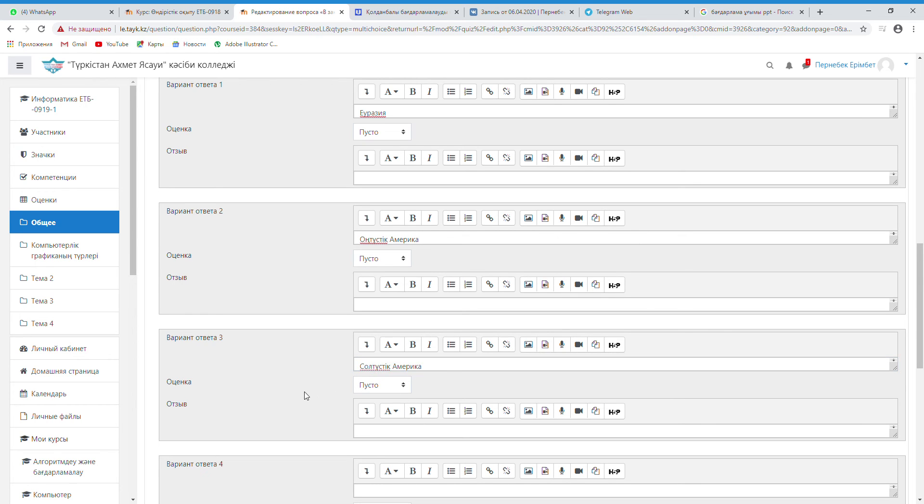
Step: Enter "Африка" as answer option 4 and "Австралия" as answer option 5
scroll(311, 371, "down", 4)
left_click(374, 301)
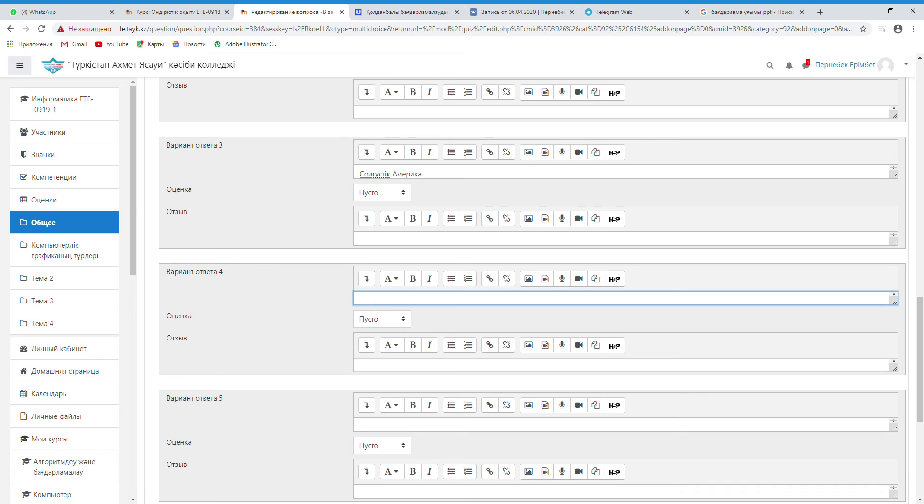
type("Африка")
left_click(379, 426)
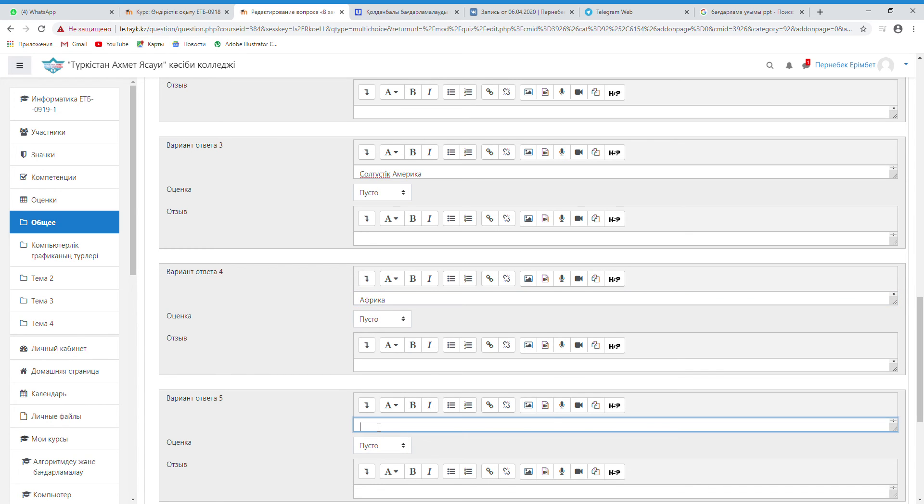
type("Австралия")
Step: Set the grade (Оценка) of answer option 1, "Еуразия", to 100%
scroll(315, 444, "down", 2)
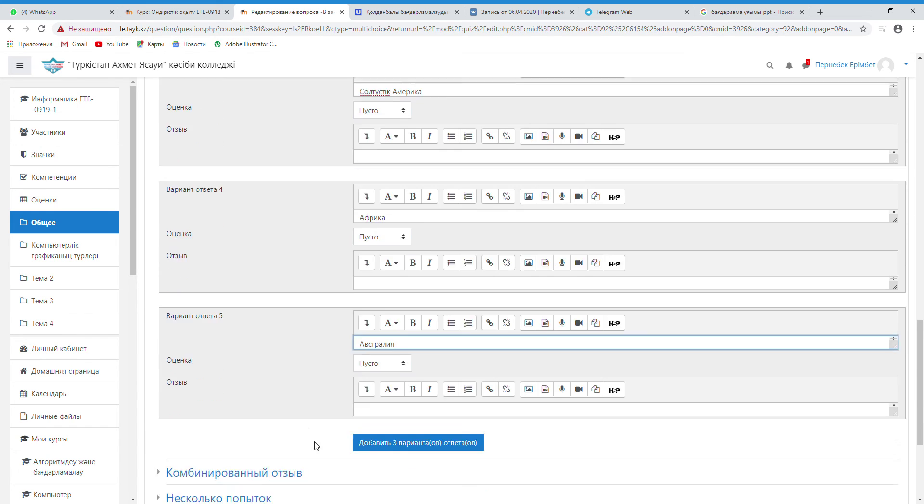
scroll(325, 400, "up", 1)
scroll(325, 400, "up", 4)
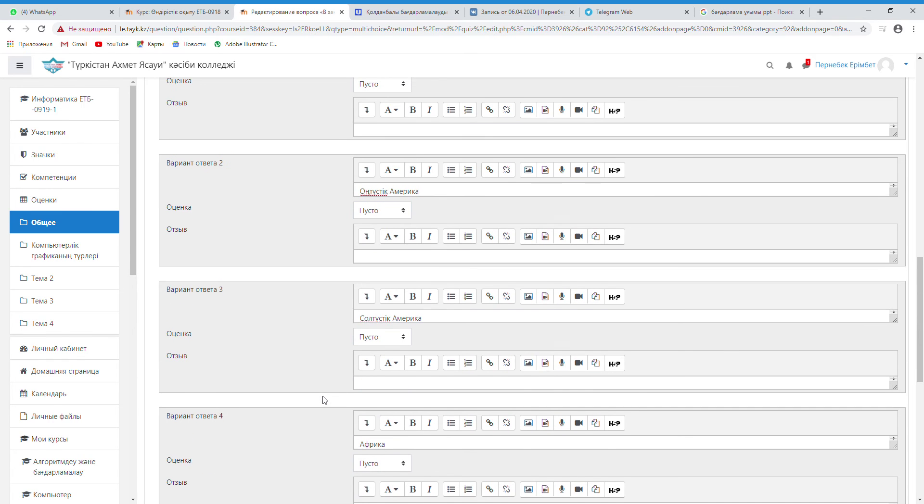
scroll(325, 401, "up", 3)
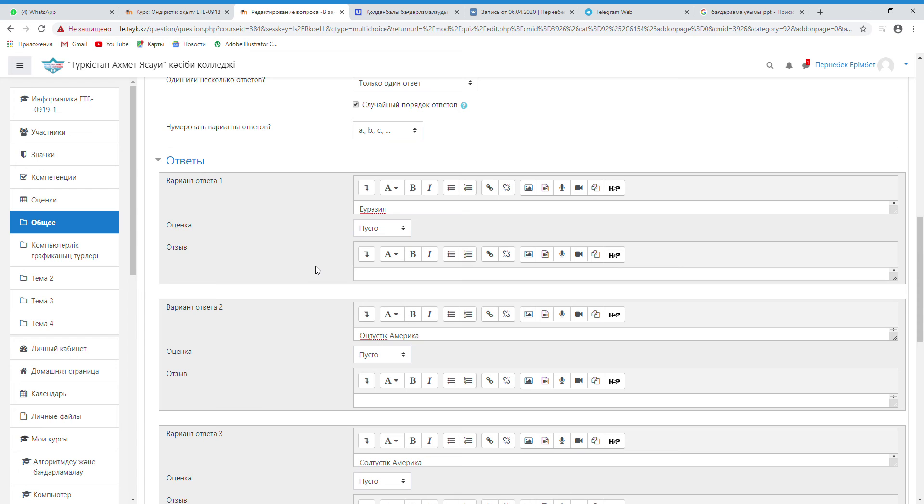
scroll(316, 270, "up", 3)
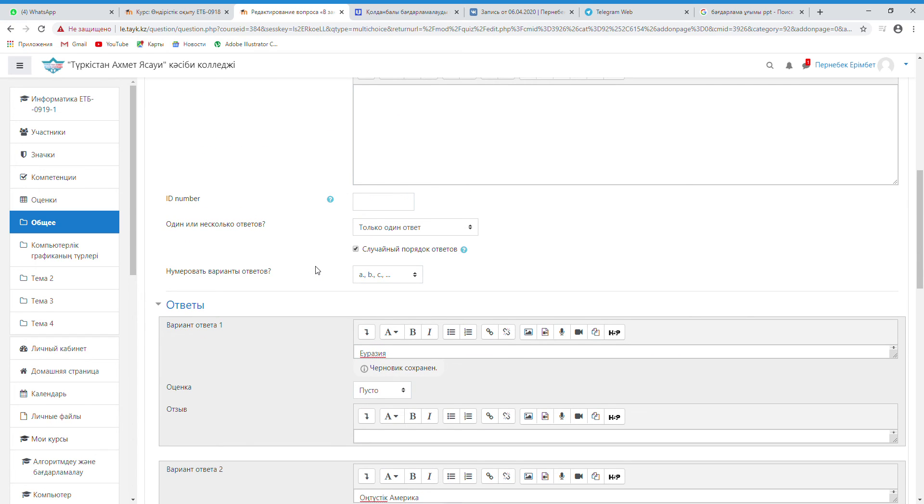
scroll(315, 270, "up", 2)
scroll(333, 360, "down", 3)
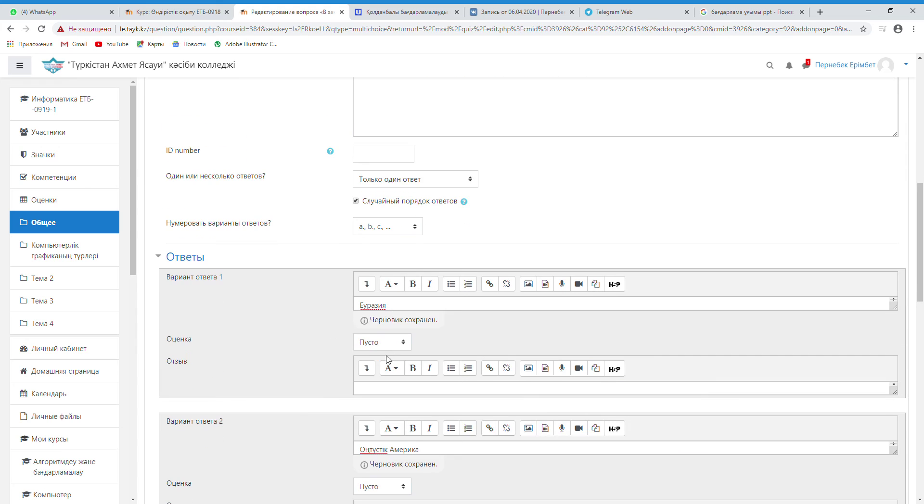
left_click(374, 342)
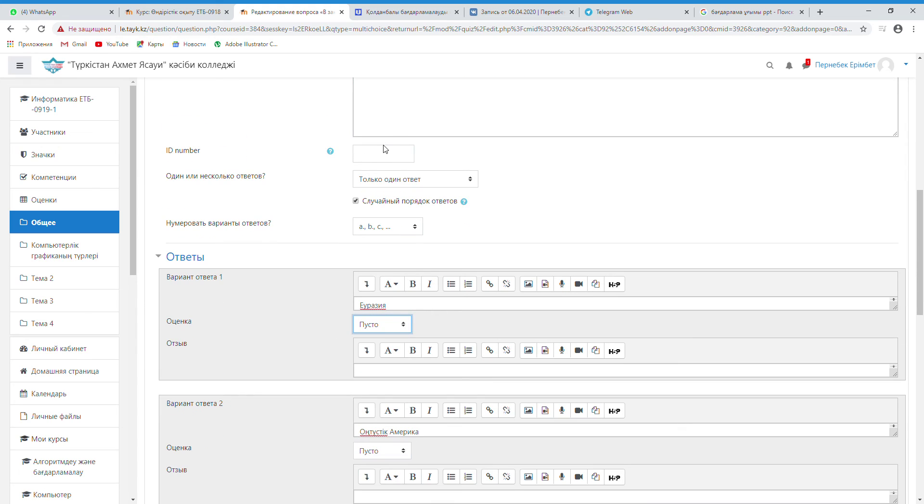
key("Down")
Step: Choose the penalty for each incorrect attempt under the question's multiple-attempts settings (Несколько попыток)
scroll(302, 331, "down", 3)
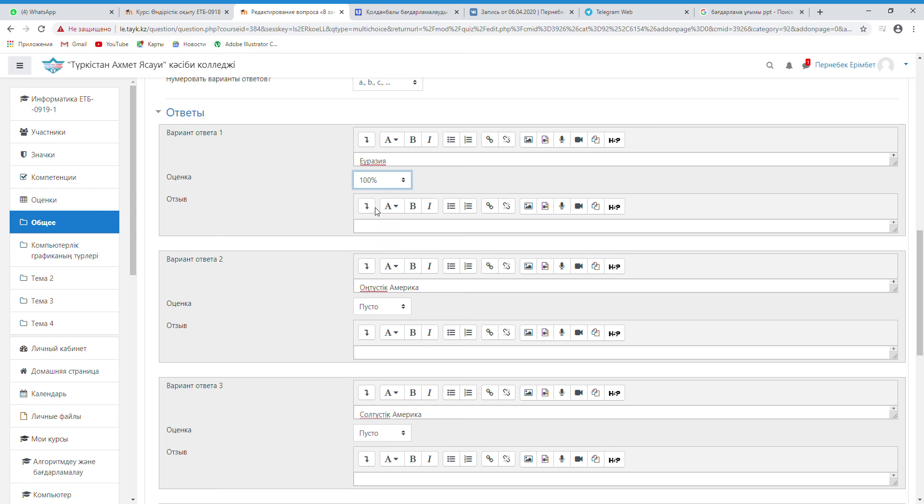
scroll(338, 233, "down", 10)
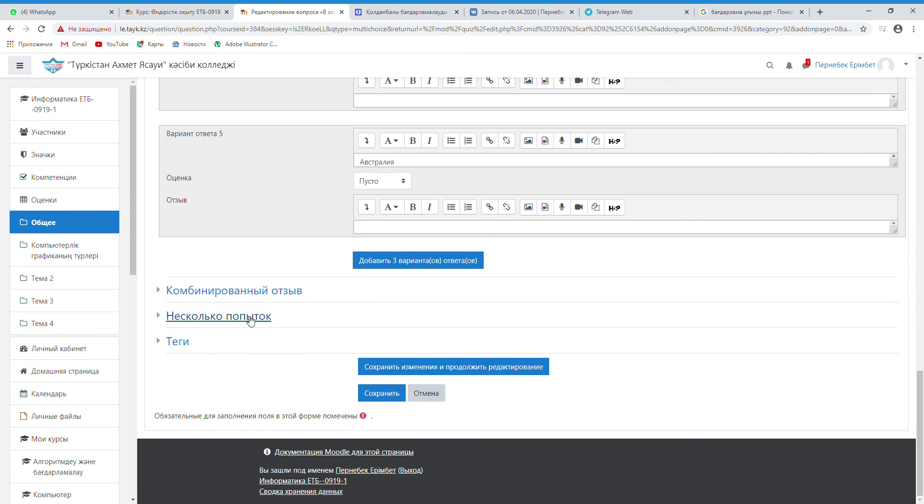
left_click(250, 321)
left_click(358, 340)
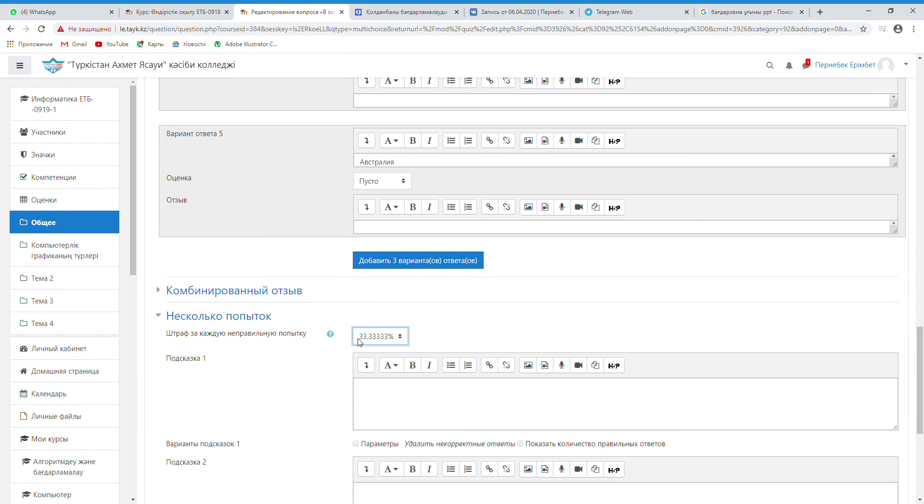
left_click(369, 416)
left_click(244, 318)
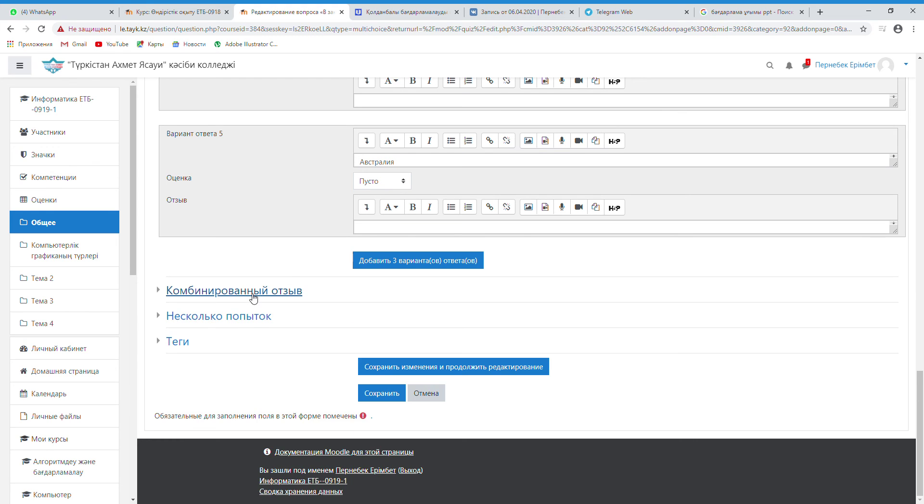
Step: Replace the combined feedback for any correct answer with "Дұрыс"
left_click(254, 298)
left_click_drag(440, 347, 341, 350)
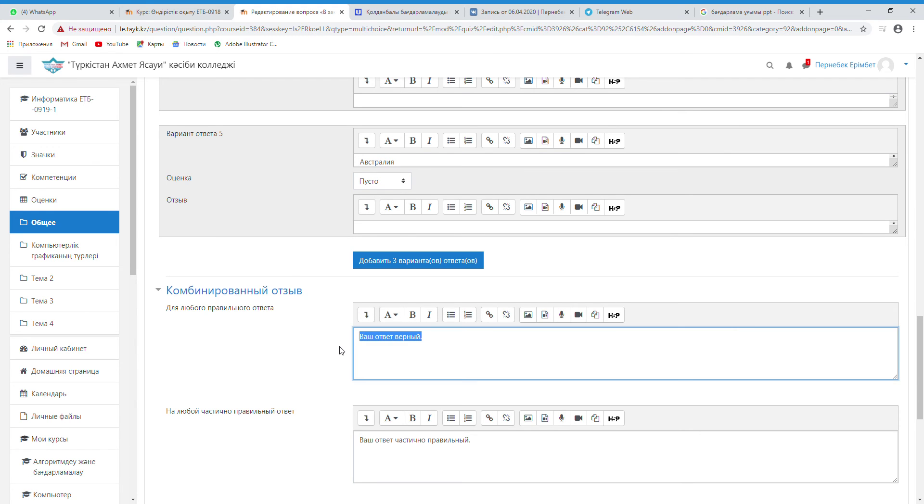
type("Ду")
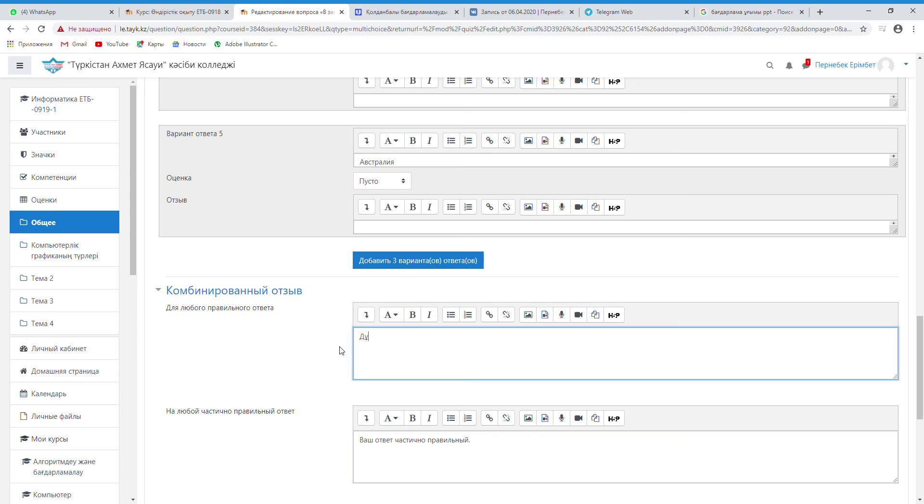
type("рыс")
Step: Replace the combined feedback for any incorrect answer with "Қате" and save the question
scroll(340, 350, "down", 5)
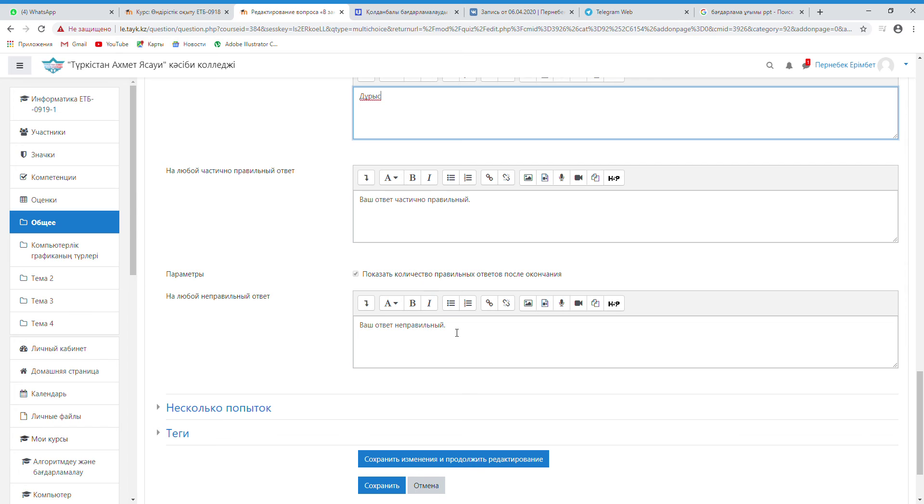
left_click_drag(455, 331, 354, 335)
type("Қате")
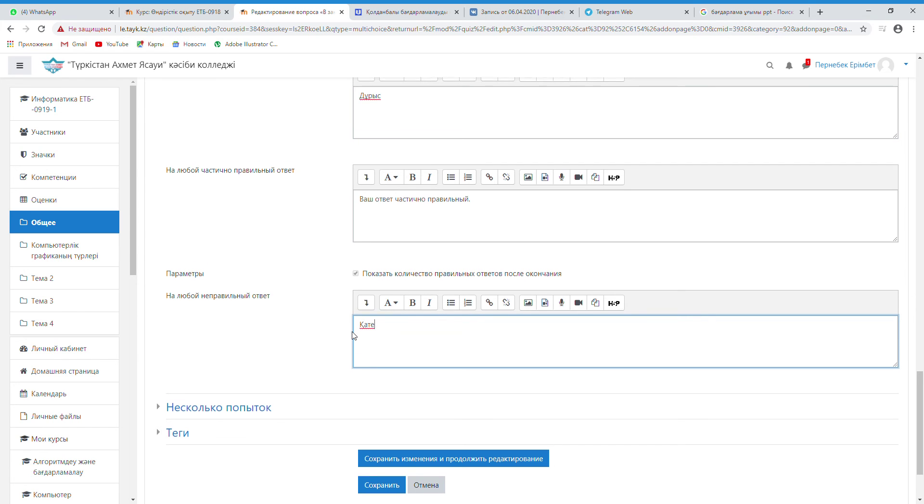
scroll(353, 336, "down", 2)
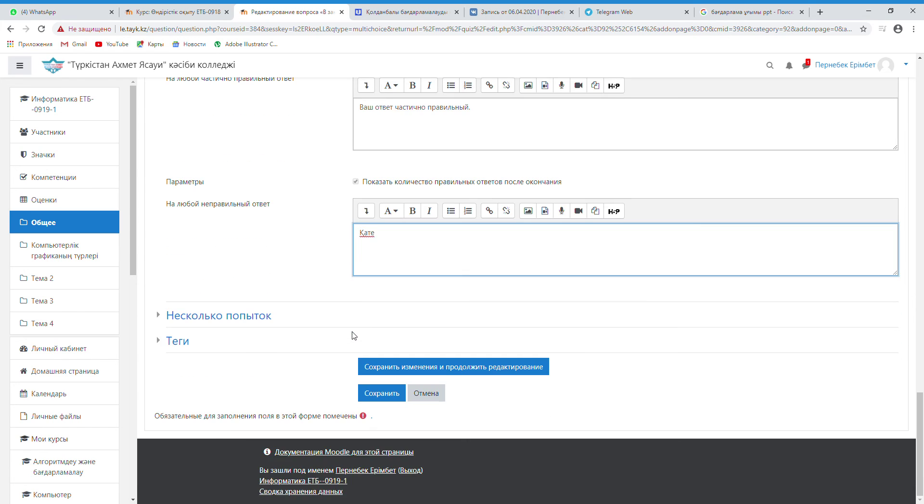
left_click(377, 398)
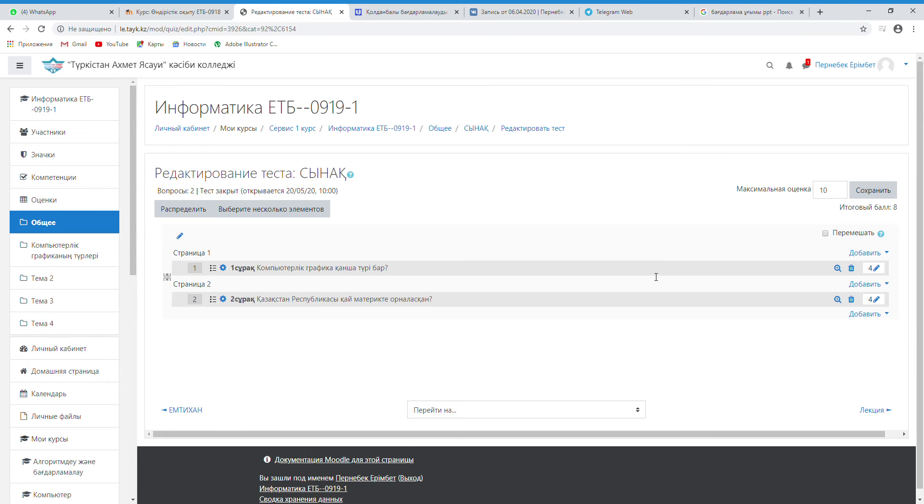
Step: Add a new question of type Множественный выбор after the last question of the test
left_click(866, 314)
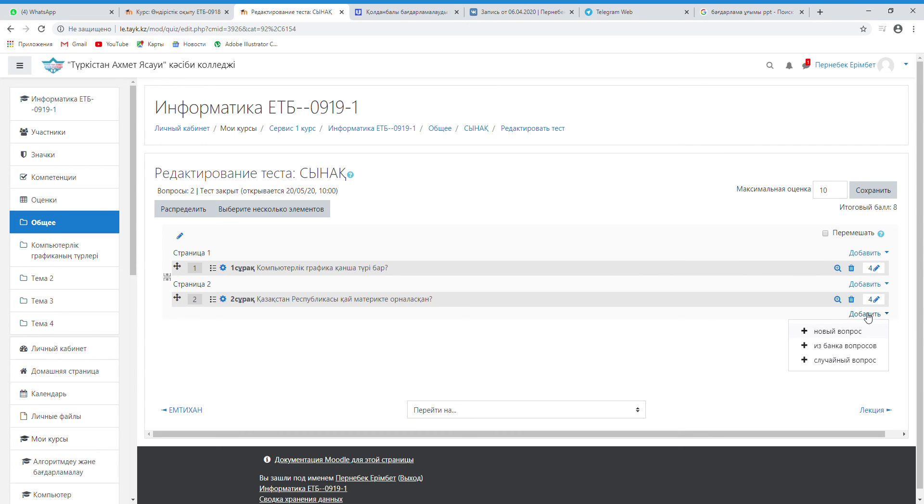
left_click(835, 339)
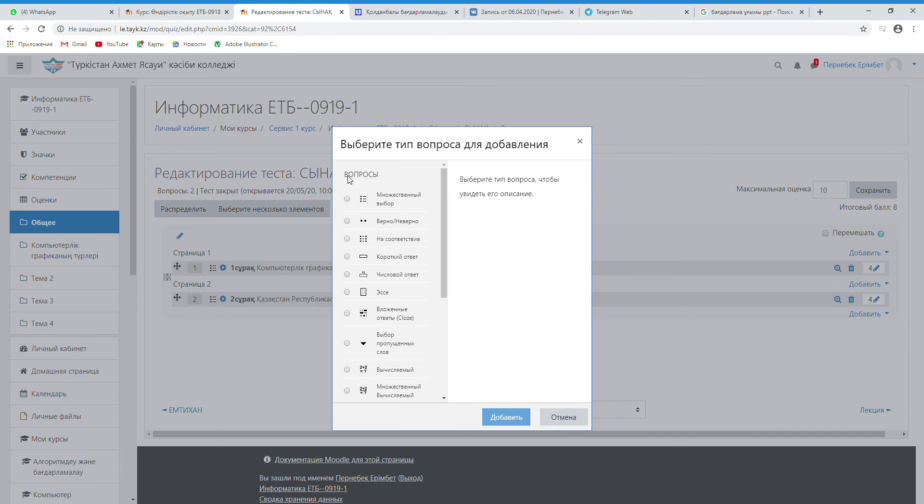
left_click(385, 212)
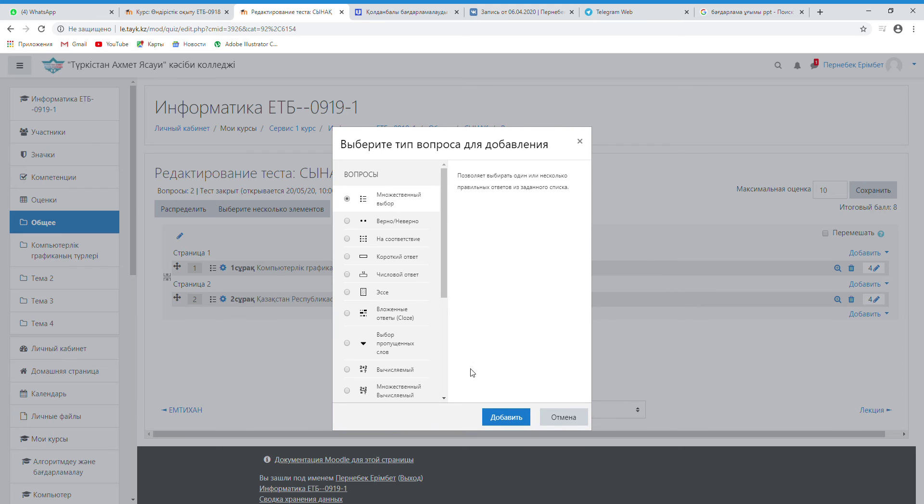
left_click(510, 422)
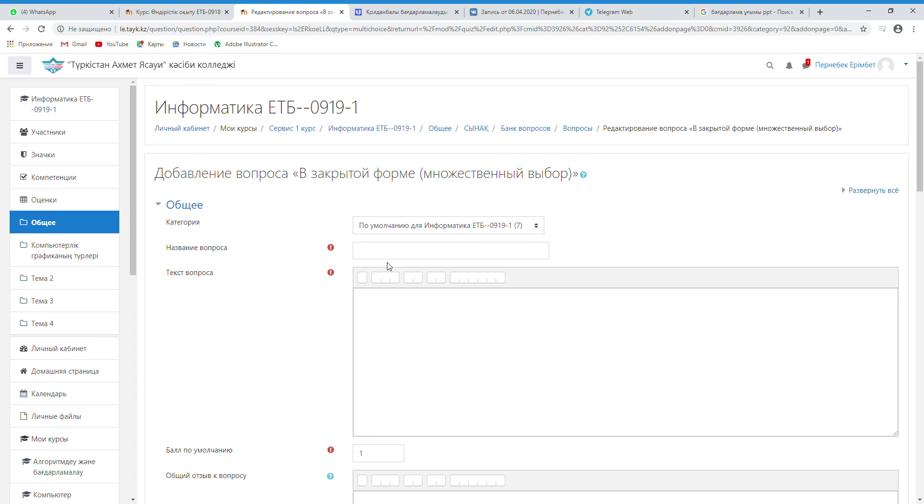
Step: Name the new question "3сұрақ"
left_click(388, 255)
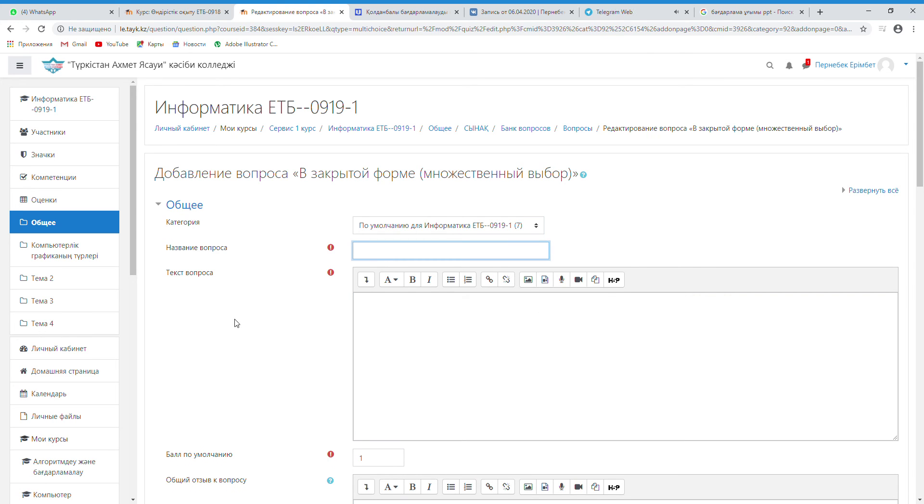
scroll(247, 323, "down", 3)
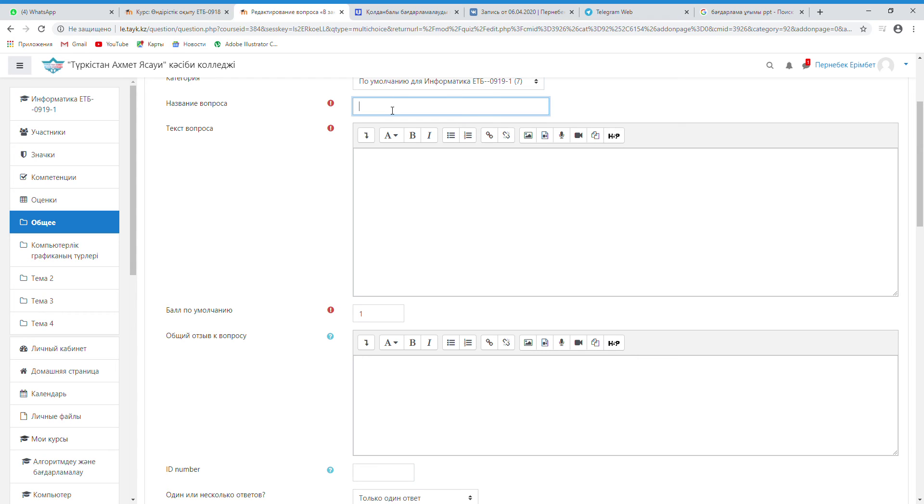
type("3сур")
type("ақ")
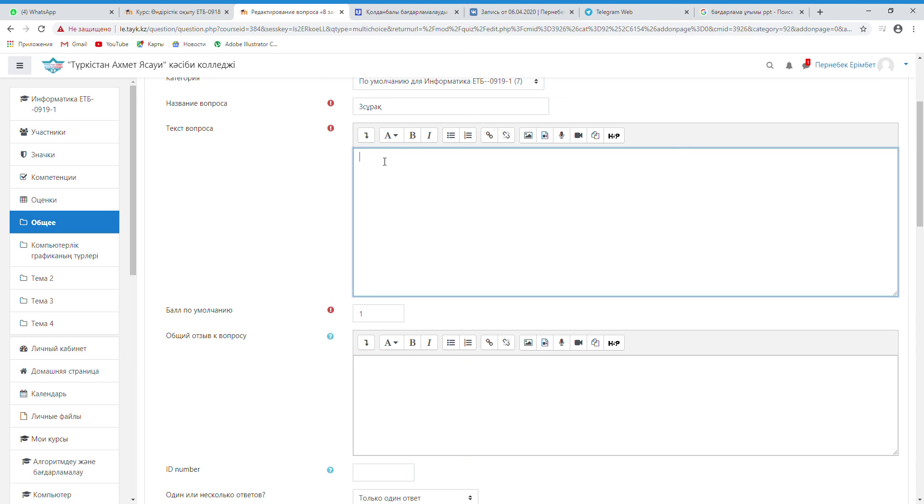
Step: Enter the question text "Қазақ хандығы қай жылы құрылды?" and set the default mark (Балл по умолчанию) to 4
type("Казак хандығы қай жылы қ")
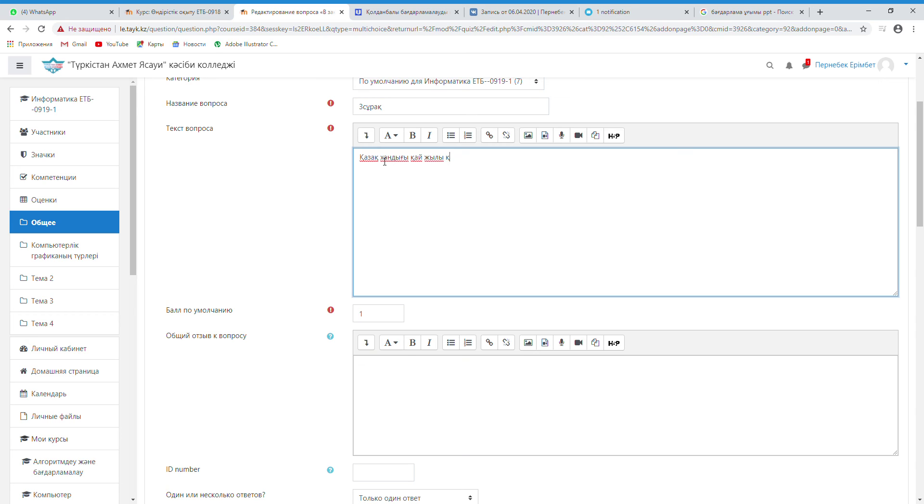
type("ұрылды?")
scroll(385, 162, "down", 3)
double_click(376, 174)
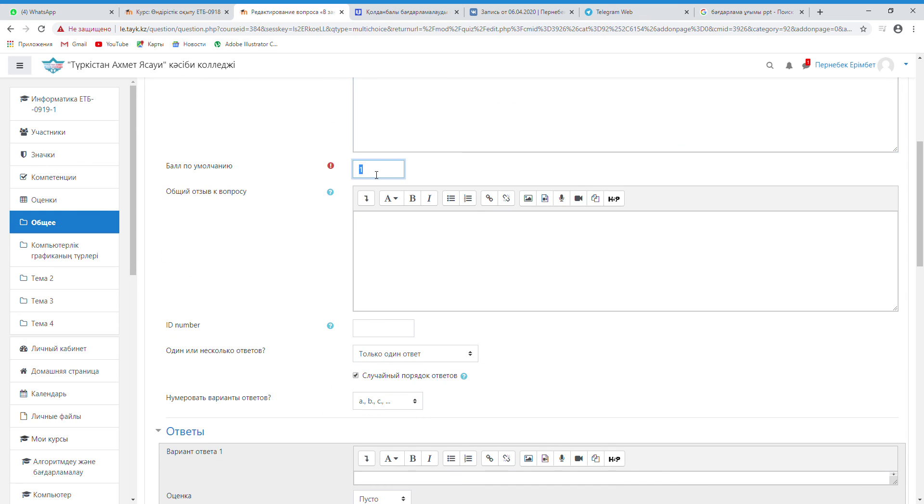
type("4")
Step: Enter "1464-1465" as answer option 1 and "1467-1468" as answer option 2
scroll(398, 240, "down", 4)
left_click(385, 166)
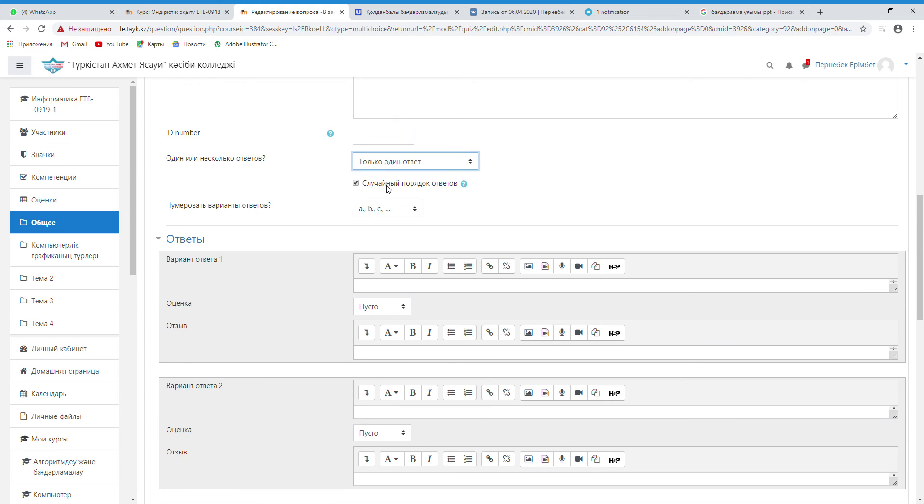
left_click(408, 288)
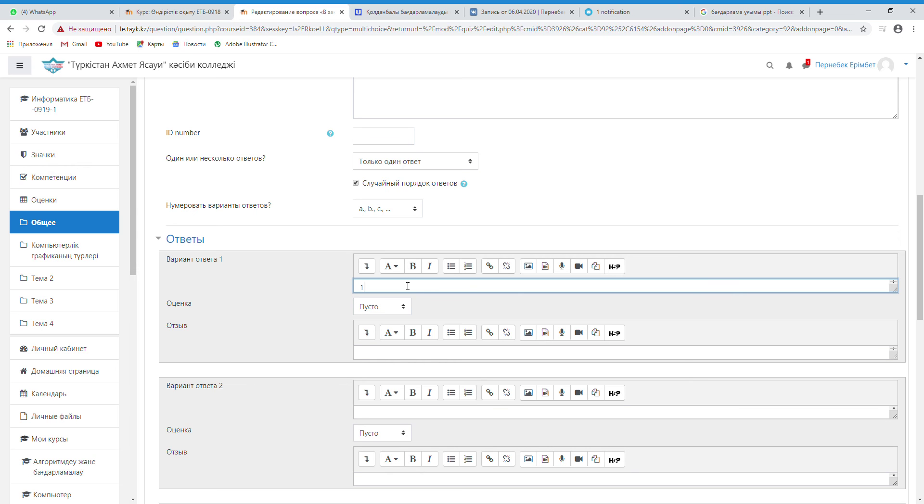
type("464-1465")
left_click(315, 311)
scroll(315, 310, "down", 2)
left_click(362, 318)
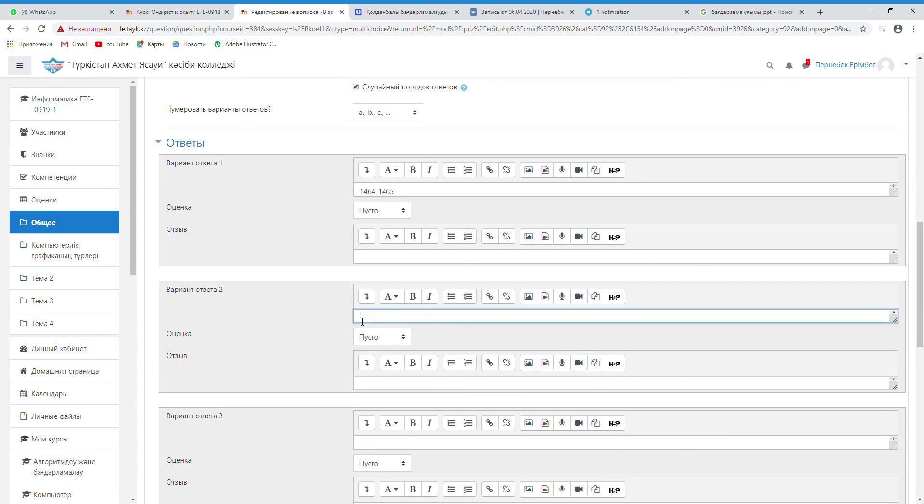
type("1467-1468")
Step: Fill in answer options 3, 4 and 5 with "1450-1451", "1459-1460" and "1991"
scroll(318, 355, "down", 3)
left_click(352, 299)
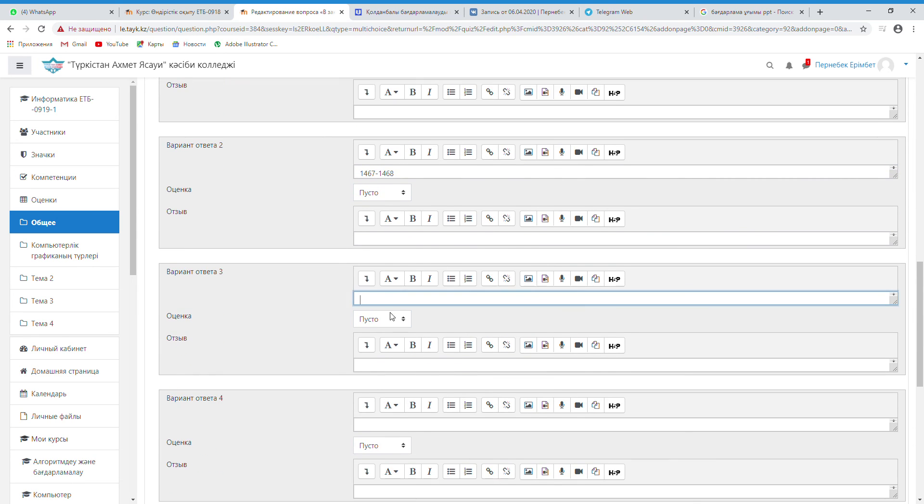
type("1450-1451")
left_click(320, 347)
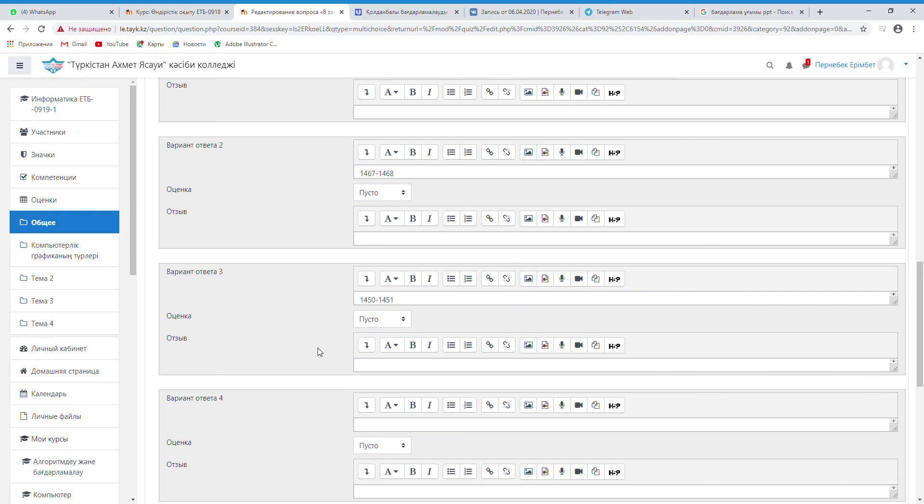
scroll(320, 347, "down", 3)
left_click(398, 284)
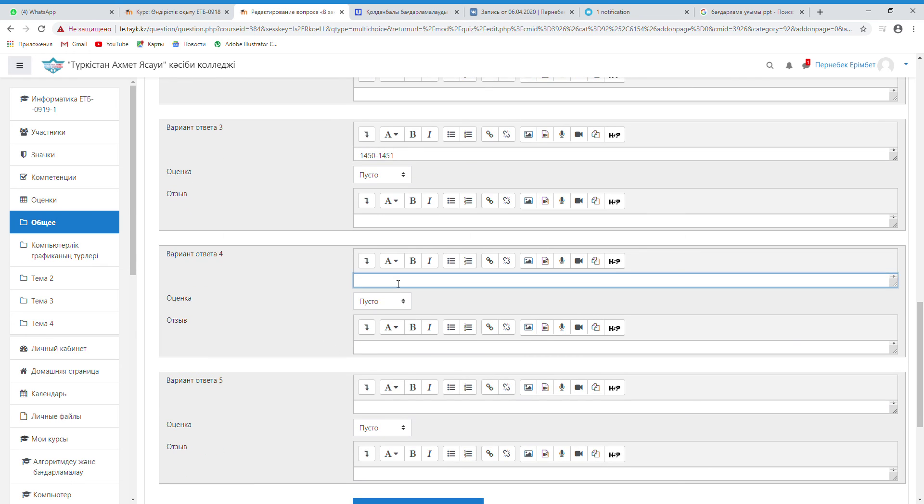
type("1459-1460")
left_click(373, 412)
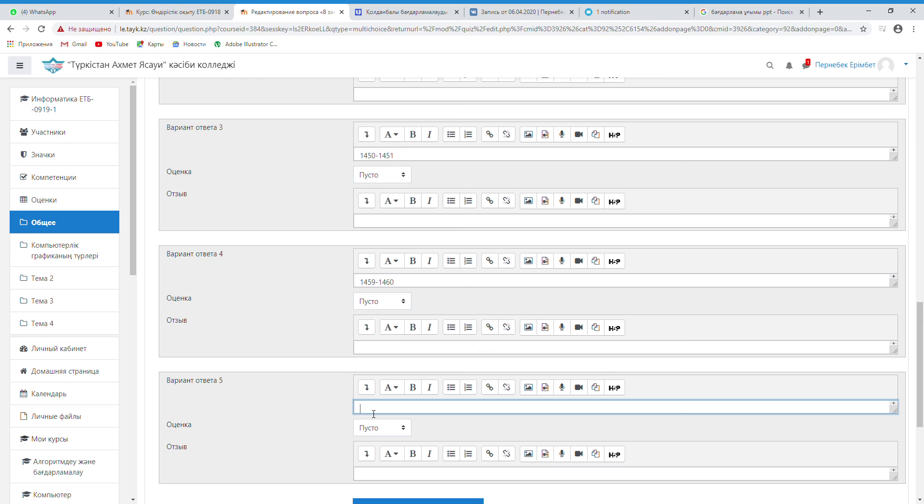
type("1991")
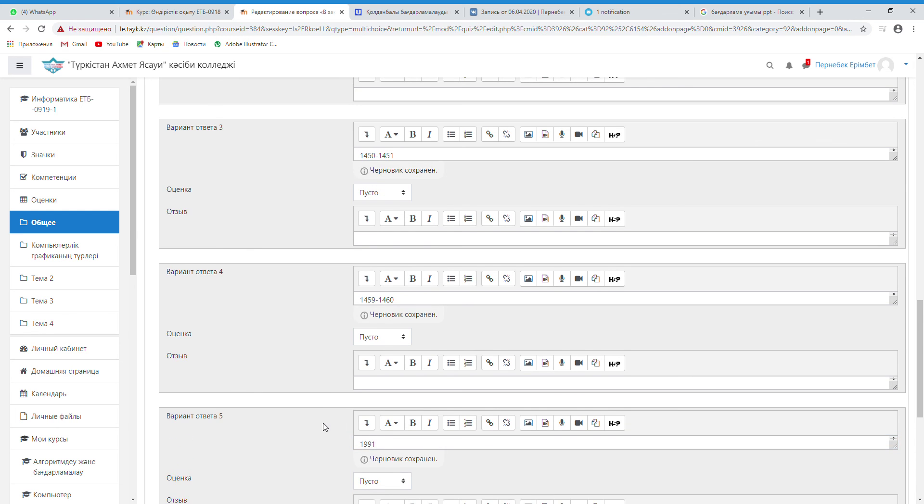
Step: Replace the combined feedback for any correct answer with "Дұрыс"
scroll(335, 340, "down", 3)
left_click(260, 399)
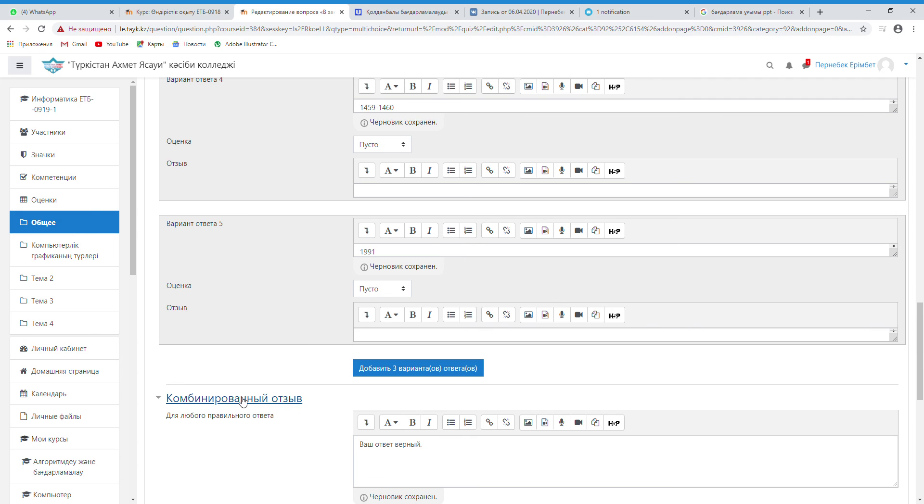
left_click(430, 449)
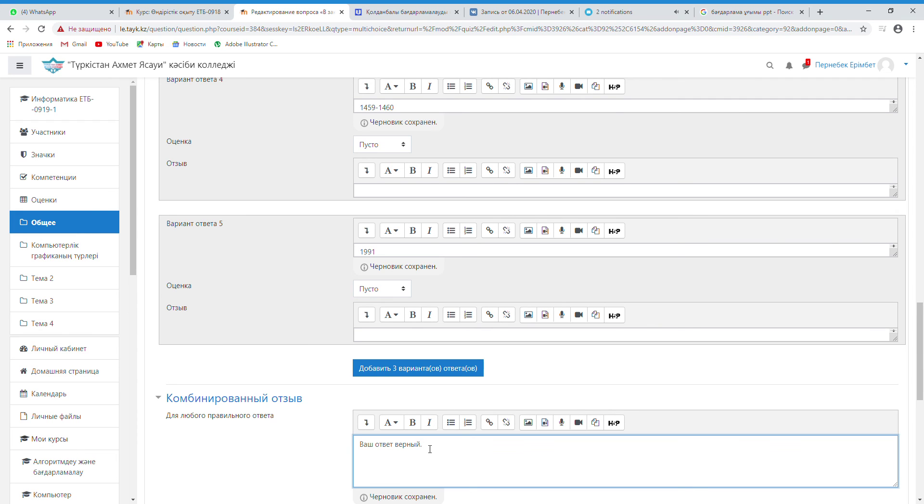
triple_click(412, 445)
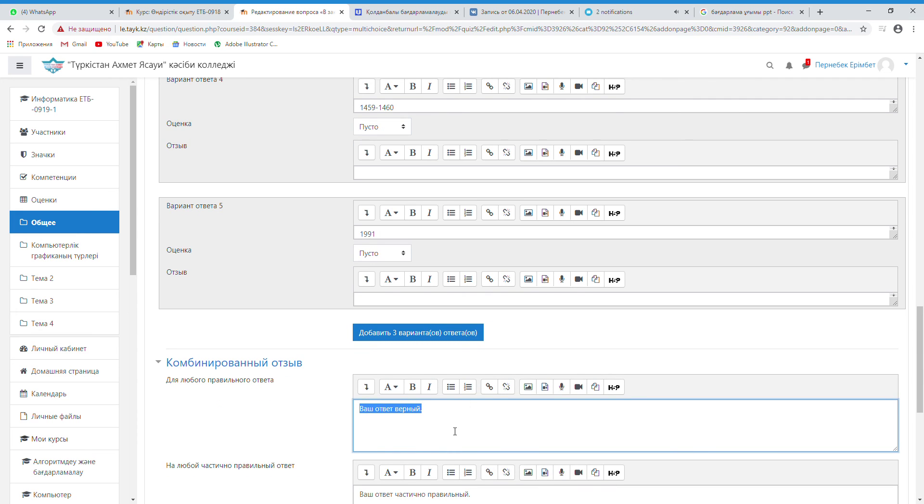
type("Дұры")
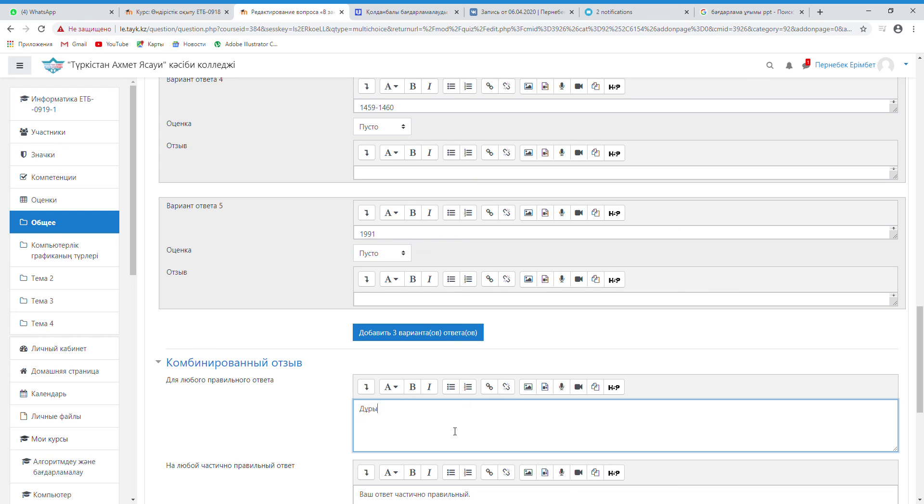
type("с")
left_click(327, 411)
Step: Replace the combined feedback for any incorrect answer with "Қате"
scroll(355, 329, "down", 5)
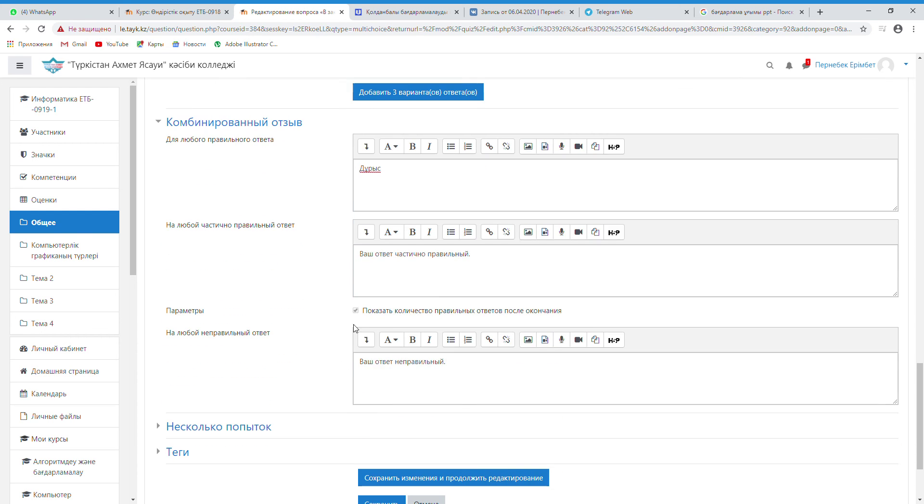
triple_click(383, 362)
type("Қ")
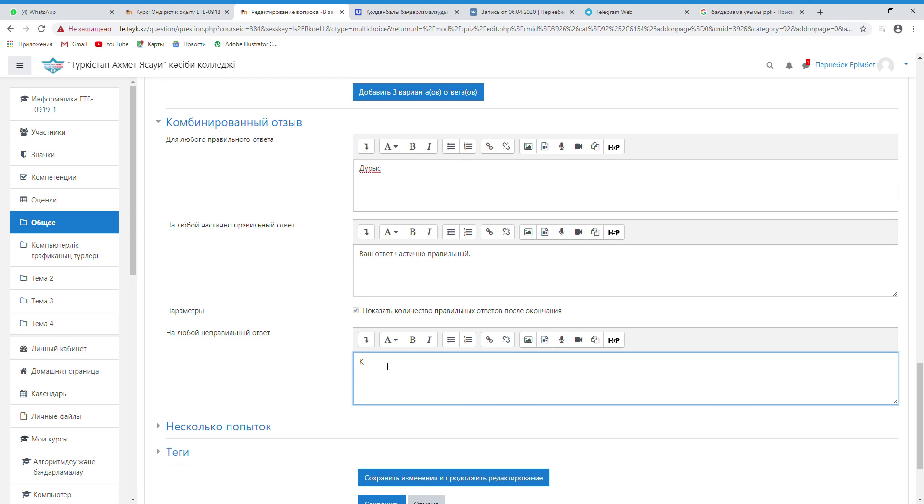
type("ате")
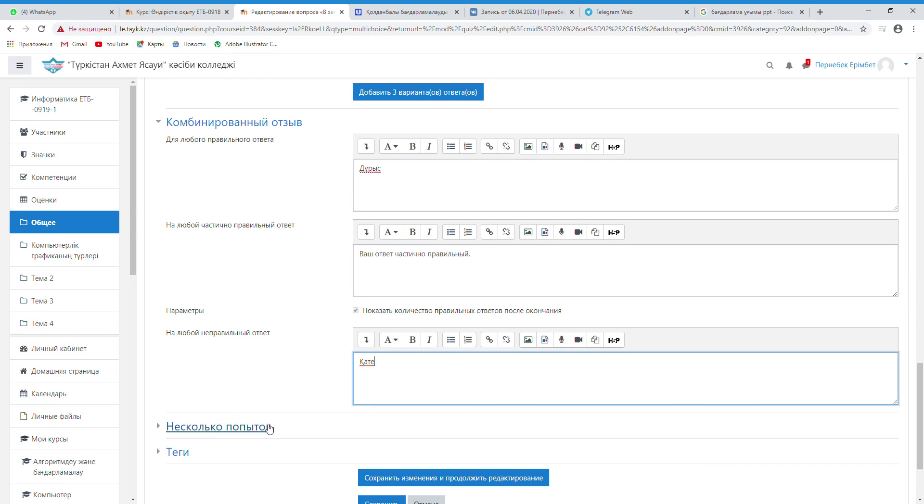
Step: Check the penalty for each incorrect attempt and collapse the Несколько попыток and Комбинированный отзыв sections
left_click(263, 427)
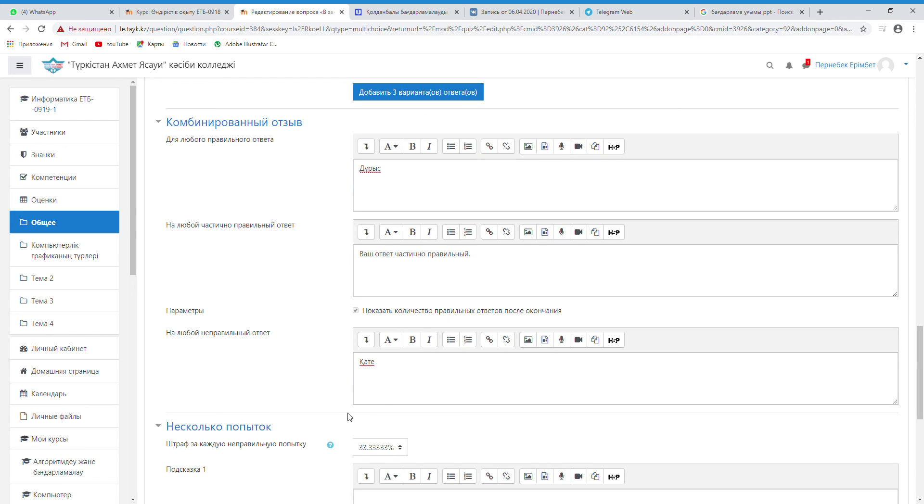
left_click(362, 448)
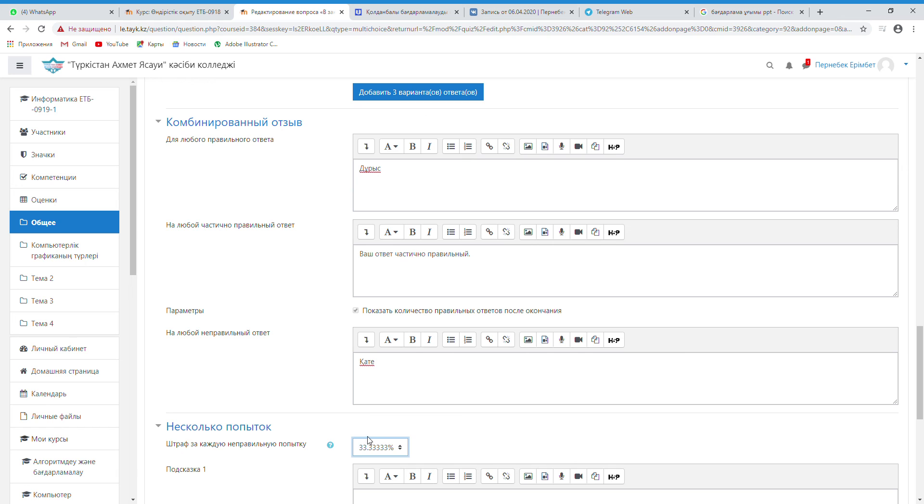
left_click(248, 427)
scroll(221, 295, "up", 2)
scroll(221, 295, "up", 1)
left_click(223, 266)
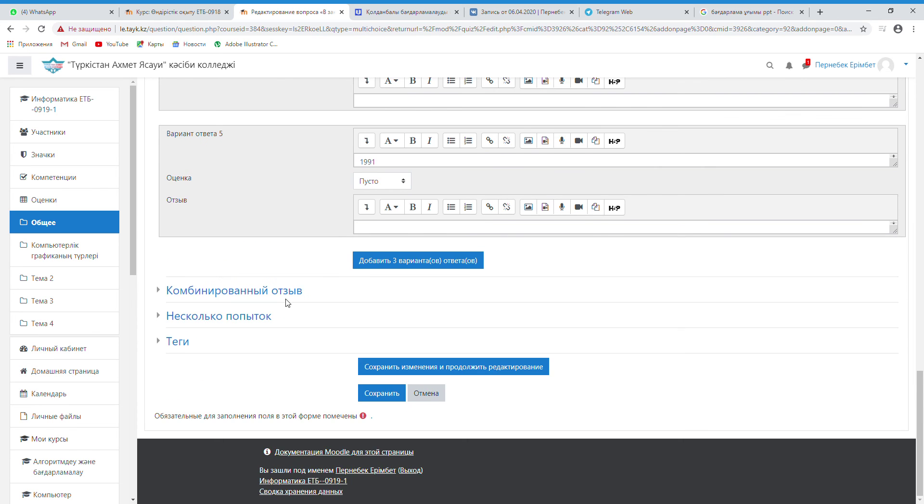
Step: Mark answer option 1 (1464-1465) as correct through its grade (Оценка) and save the question
scroll(287, 244, "up", 9)
scroll(296, 182, "up", 2)
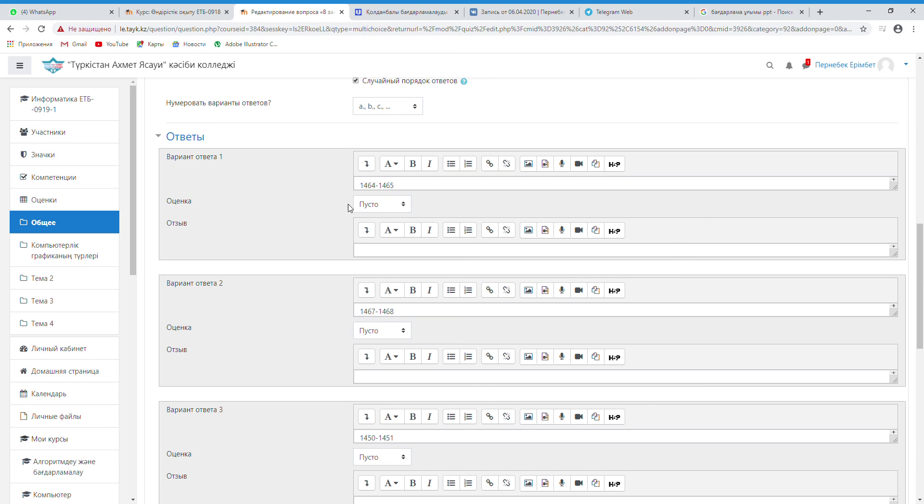
left_click(373, 204)
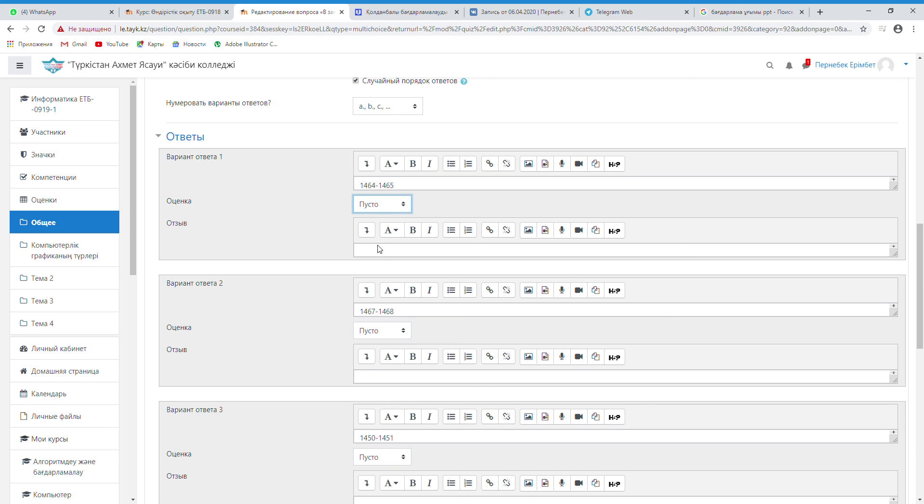
key("Down")
scroll(307, 320, "down", 11)
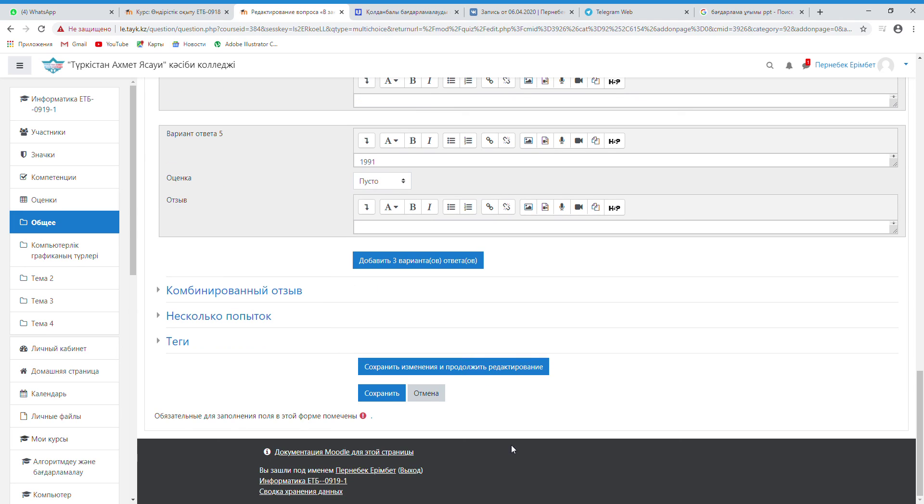
left_click(384, 394)
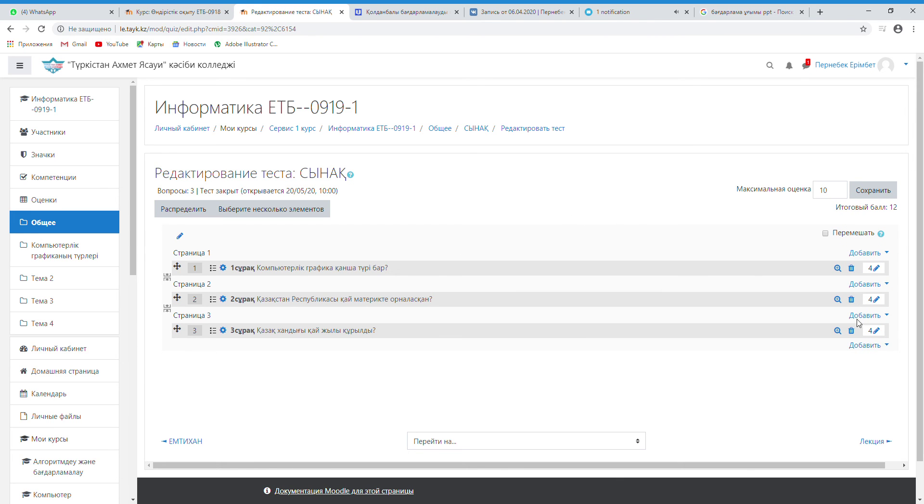
Step: Add a new question of type Множественный выбор after the last question and name it "4сұрақ"
left_click(865, 345)
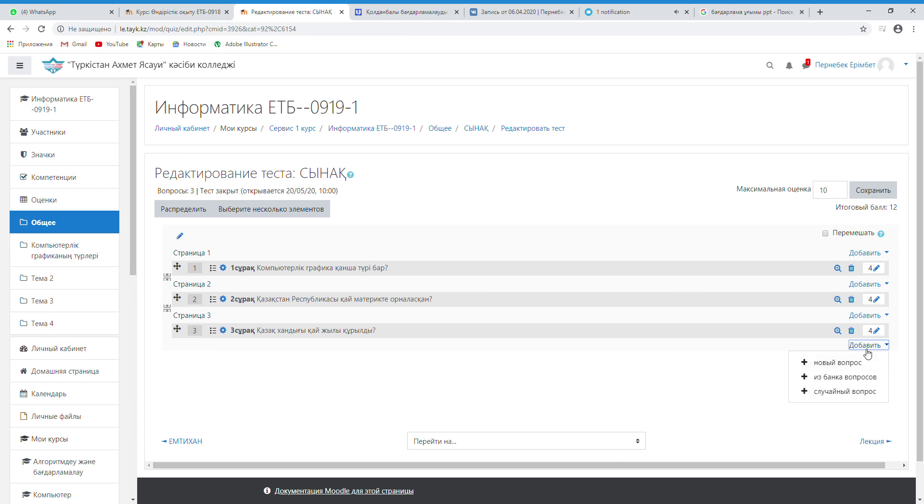
left_click(840, 364)
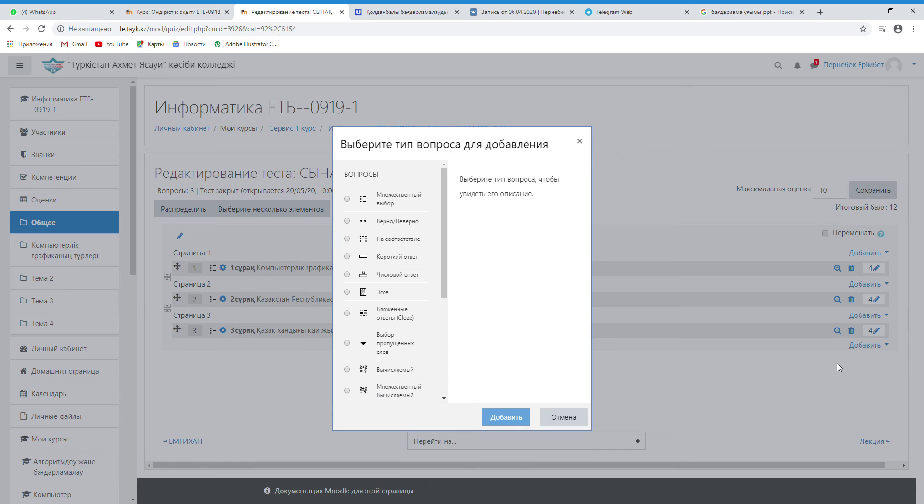
left_click(368, 201)
left_click(507, 418)
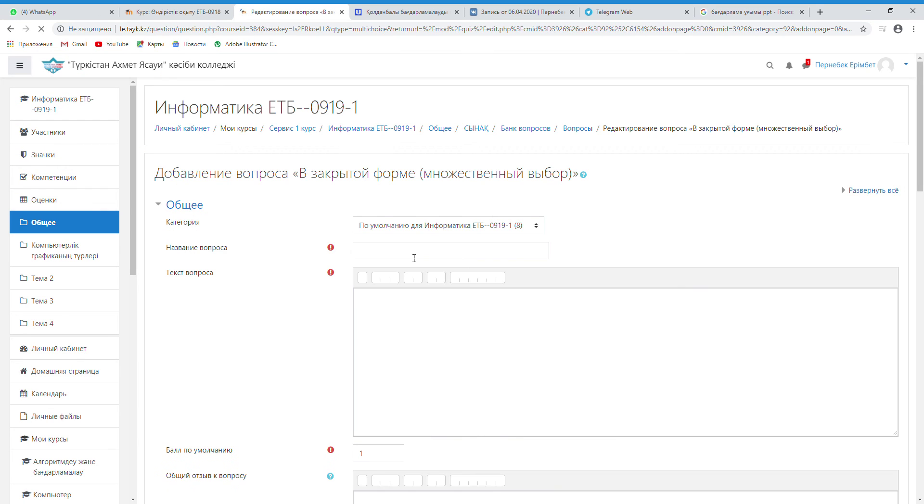
left_click(413, 257)
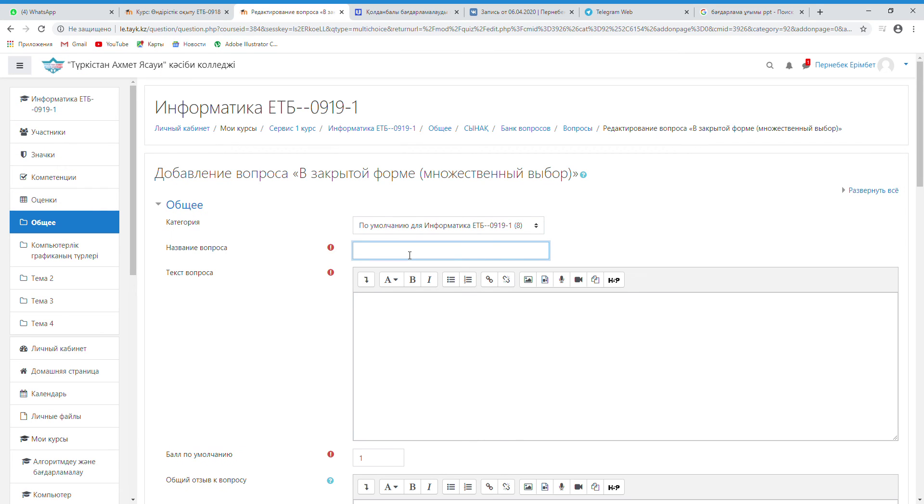
type("4сұрақ")
Step: Enter the question text "Қазақстан Республикасында қанша облыс бар?" and set the default mark (Балл по умолчанию) to 4
left_click(389, 302)
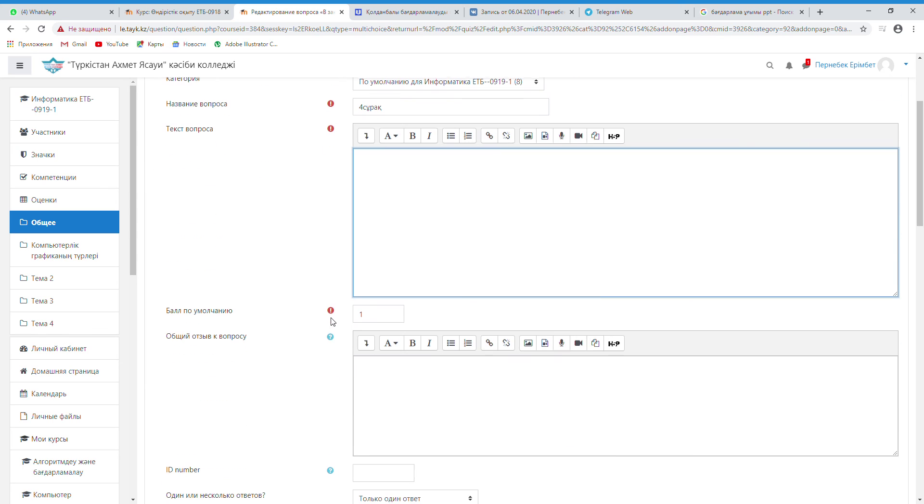
scroll(334, 319, "down", 3)
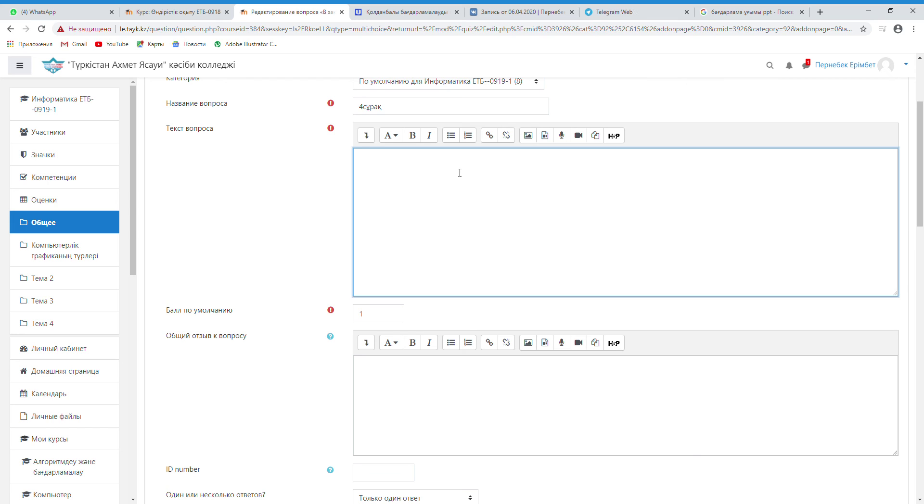
type("Казақ")
type("стан Респу")
type("бликасында ")
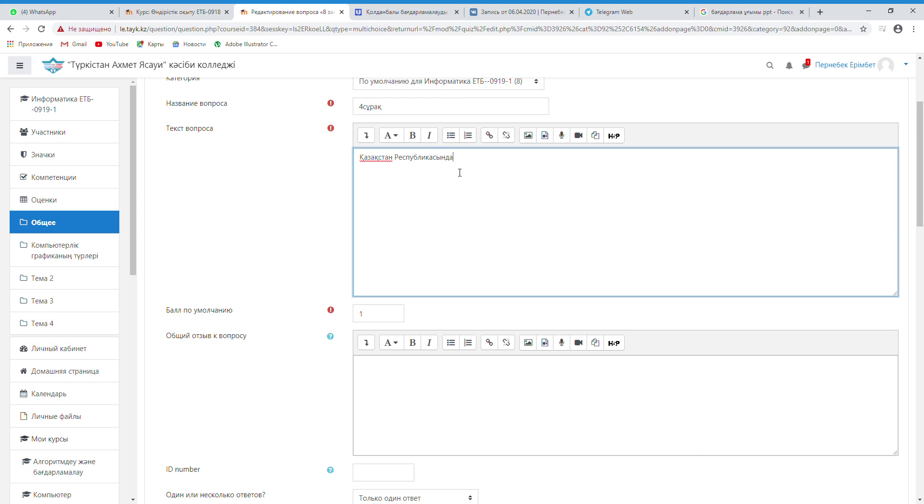
type("қае")
key("BackSpace")
type("нша")
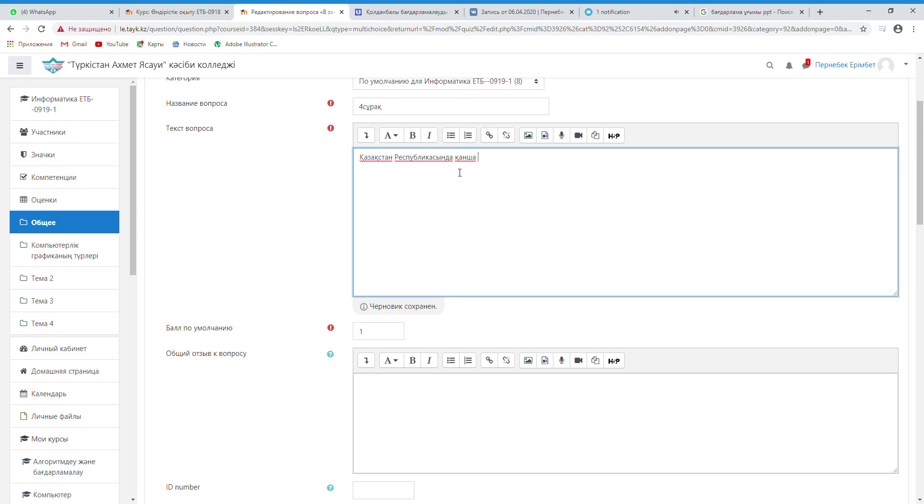
type(" облыс бп")
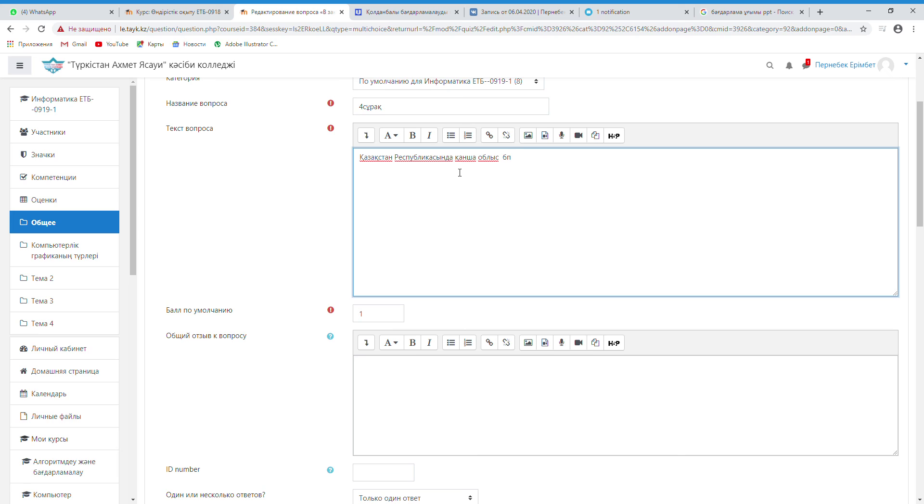
key("BackSpace")
type("ар?")
double_click(382, 322)
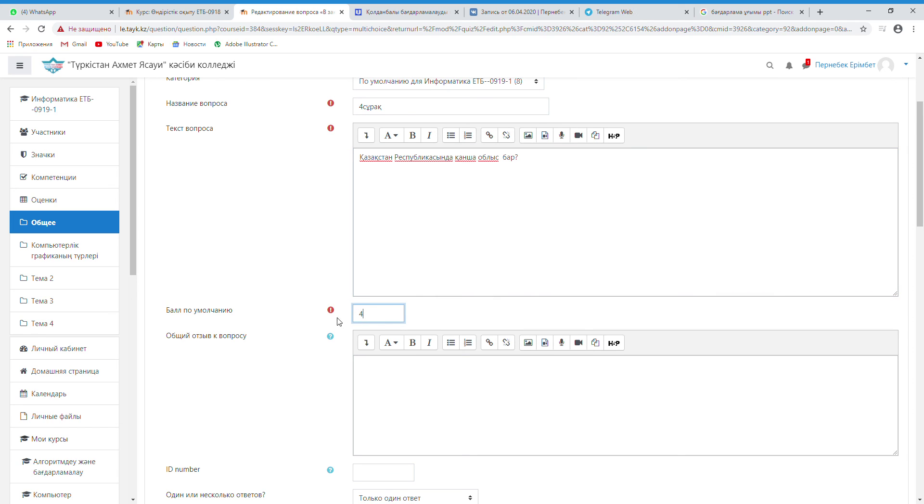
Step: Enter 12, 13 and 14 as the texts of answer options 1, 2 and 3 (Вариант ответа)
scroll(405, 326, "down", 9)
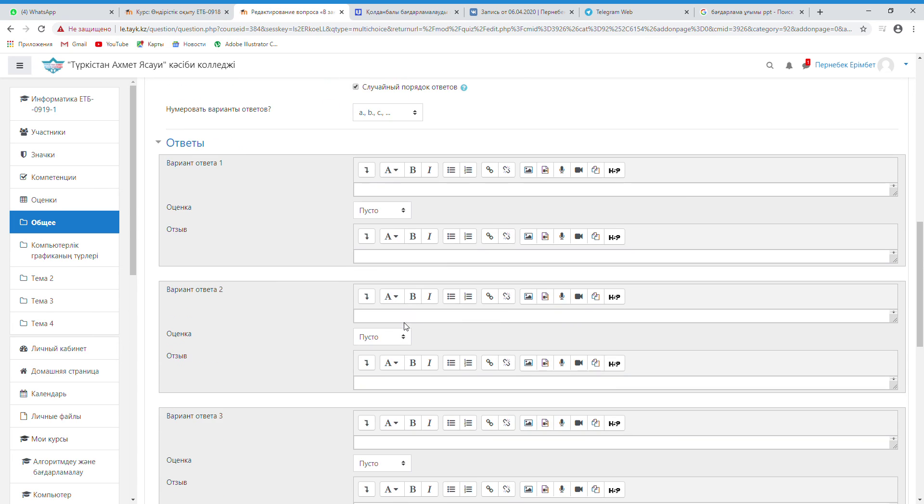
left_click(369, 193)
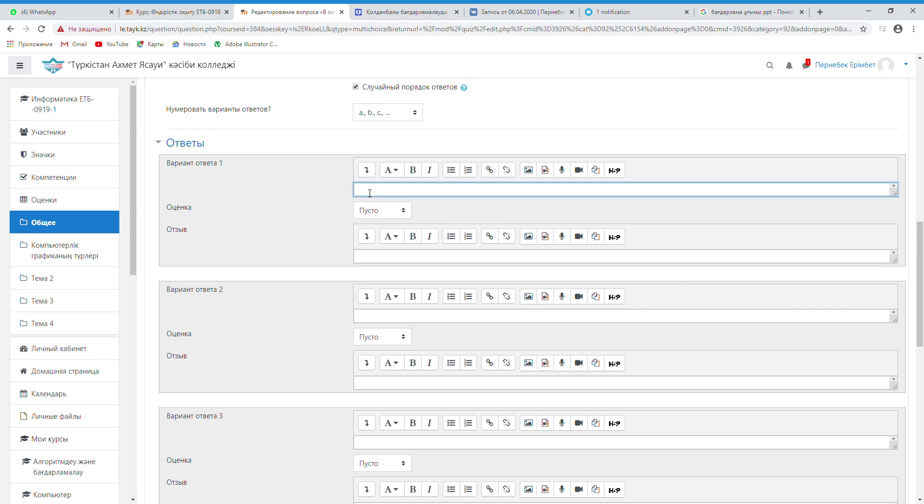
type("12")
left_click(386, 318)
type("1")
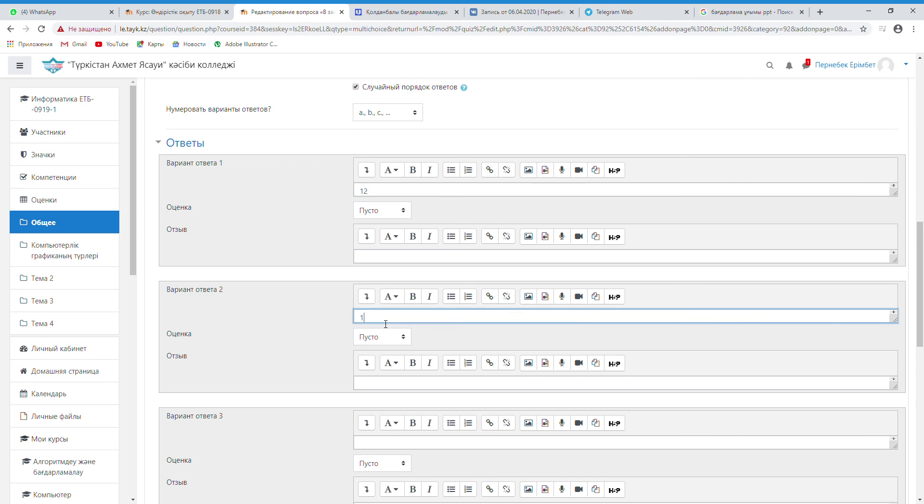
type("3")
scroll(375, 358, "down", 3)
left_click(377, 301)
type("14")
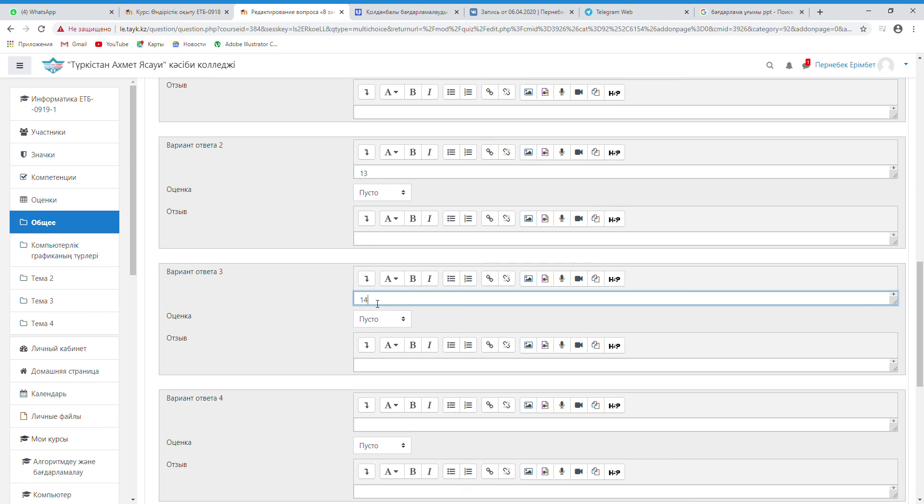
Step: Enter 15 and 16 as the texts of answer options 4 and 5
left_click(375, 427)
type("15")
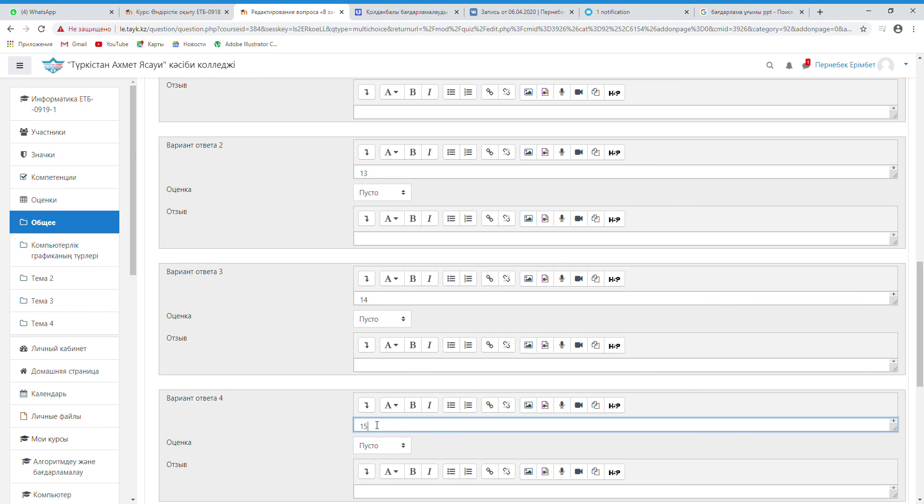
scroll(377, 425, "down", 1)
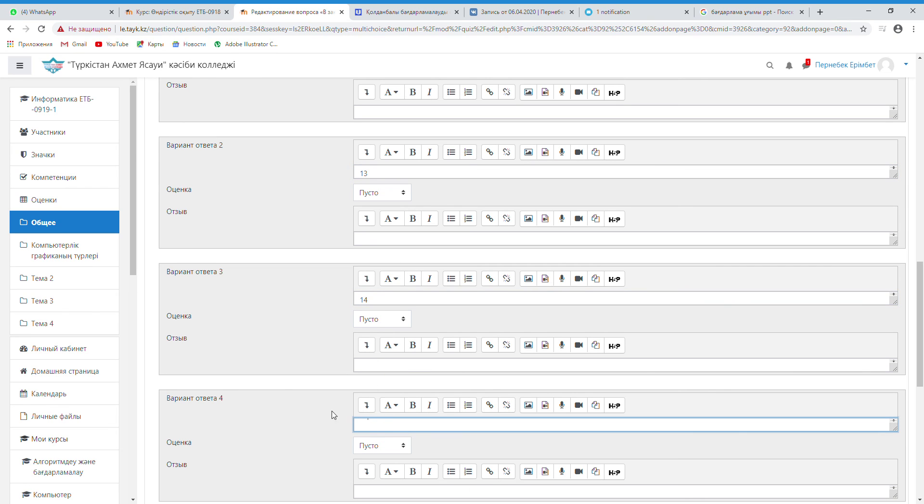
left_click(315, 430)
scroll(322, 397, "down", 8)
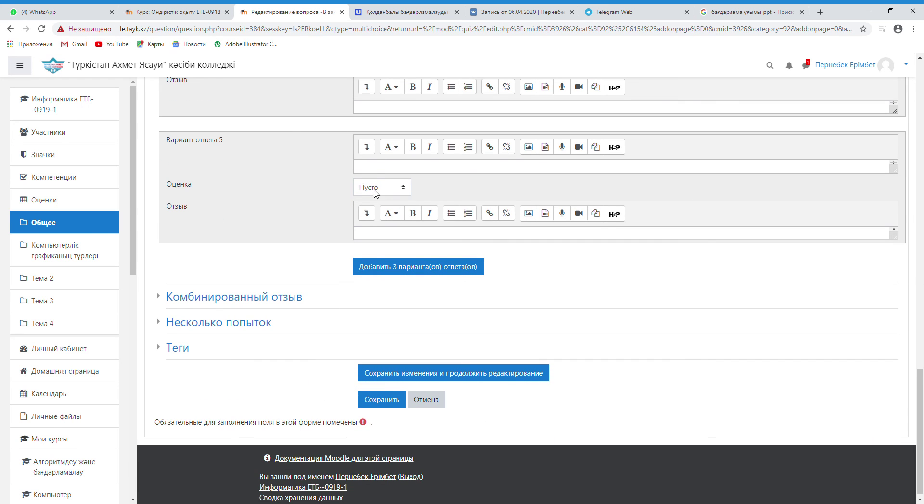
left_click(375, 168)
type("16")
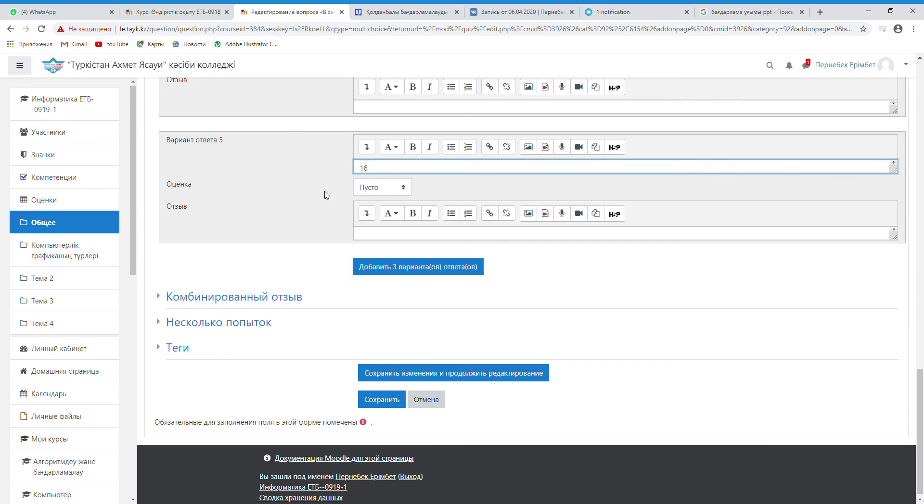
left_click(271, 199)
Step: Mark answer option 3 (14) as correct through its grade (Оценка)
scroll(272, 188, "up", 6)
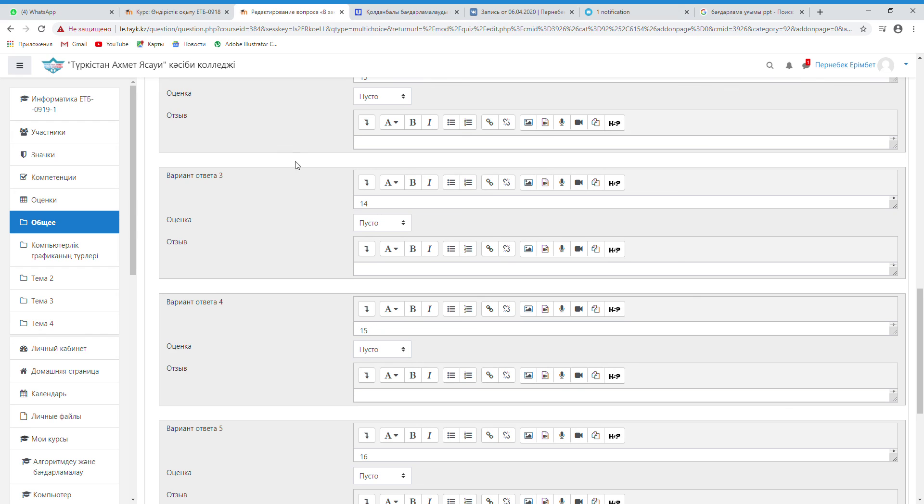
left_click(375, 225)
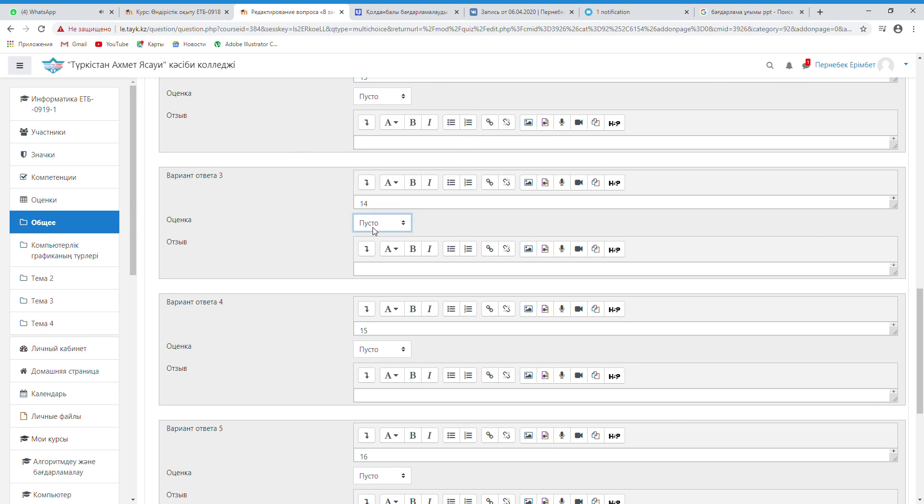
left_click(378, 252)
Step: Expand the Комбинированный отзыв section and replace the feedback for any correct answer with "Дұрыс"
scroll(314, 248, "down", 6)
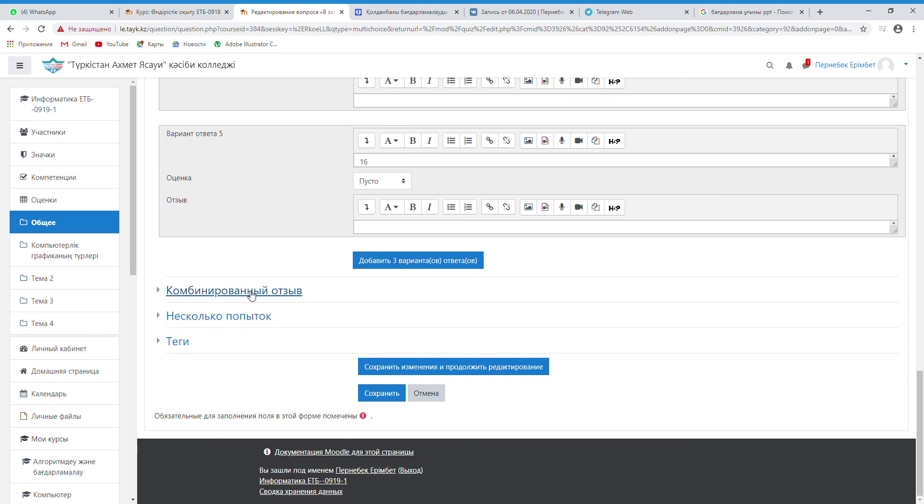
left_click(251, 294)
double_click(399, 340)
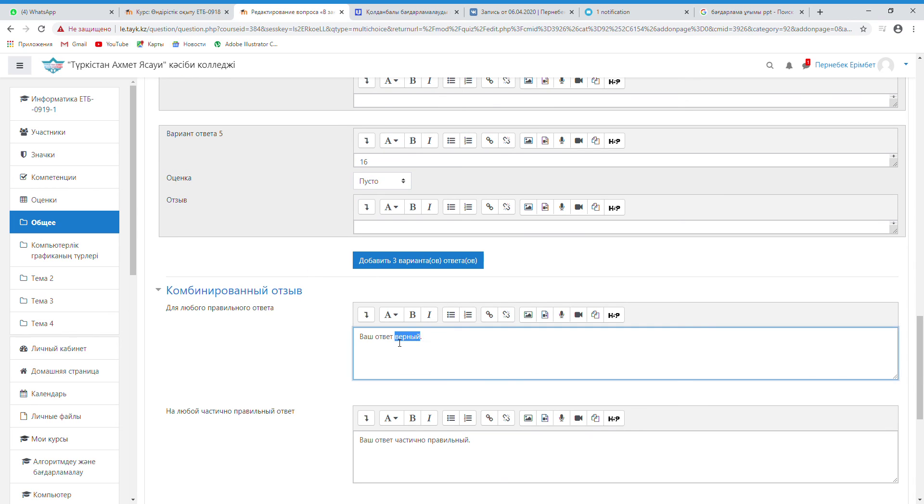
triple_click(399, 344)
type("Дұрыс")
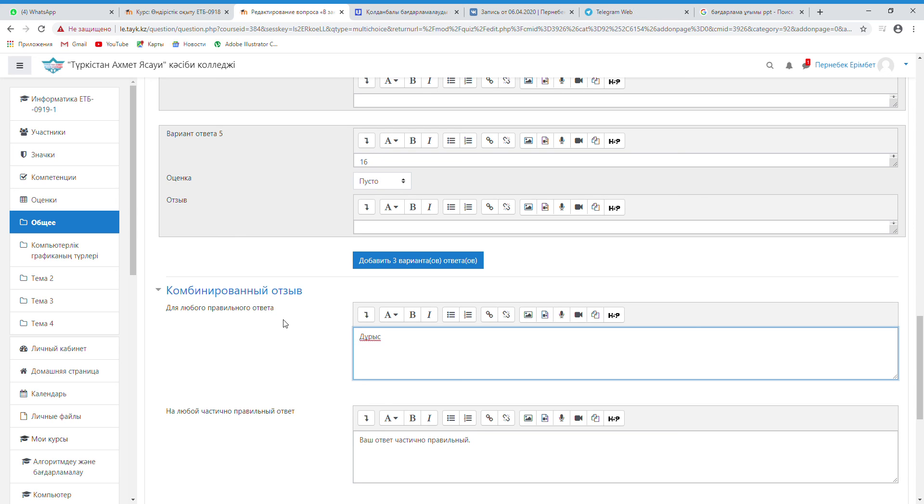
left_click(284, 324)
Step: Replace the feedback for any incorrect answer (На любой неправильный ответ) with "Қате"
scroll(285, 323, "down", 3)
scroll(285, 323, "down", 1)
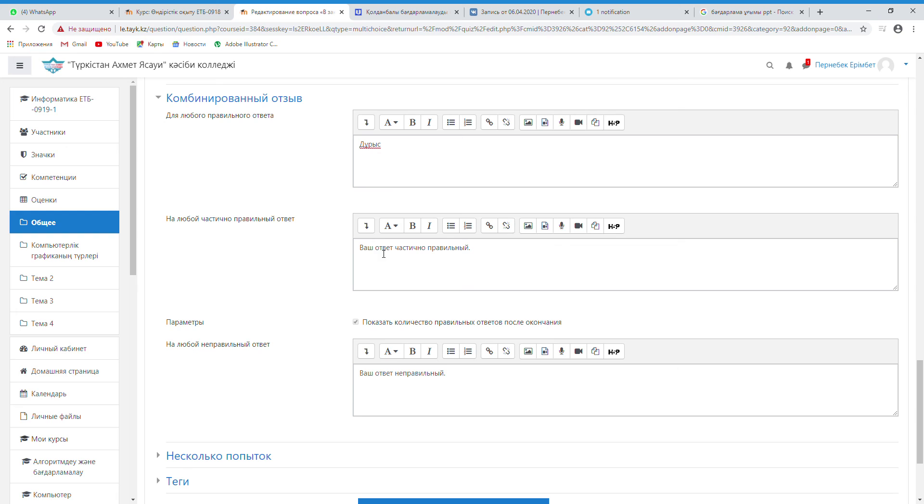
left_click(379, 383)
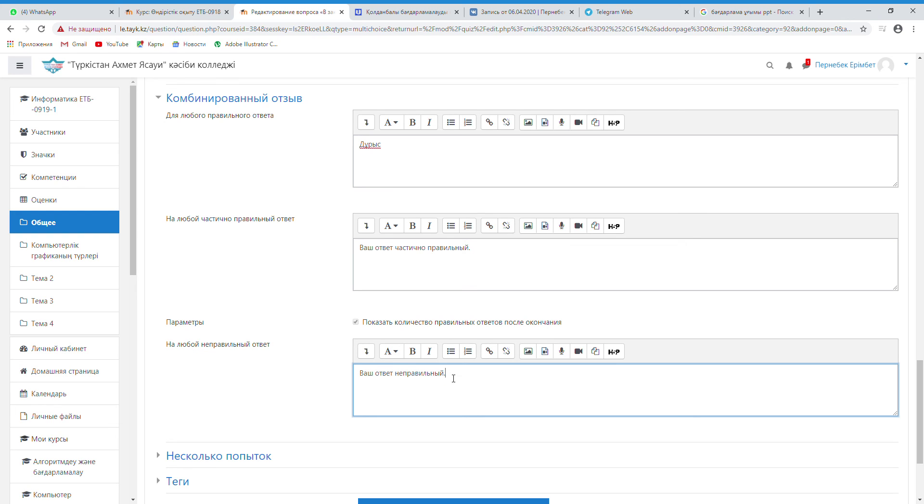
left_click_drag(447, 376, 359, 380)
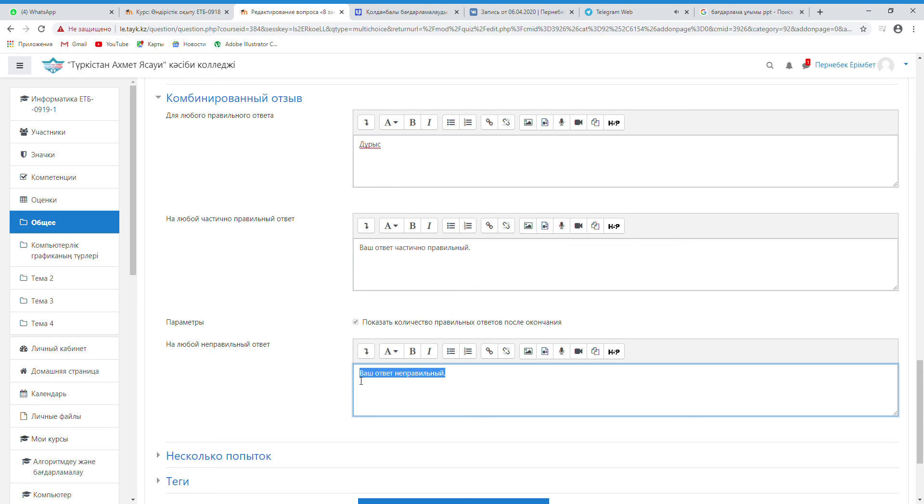
type("К")
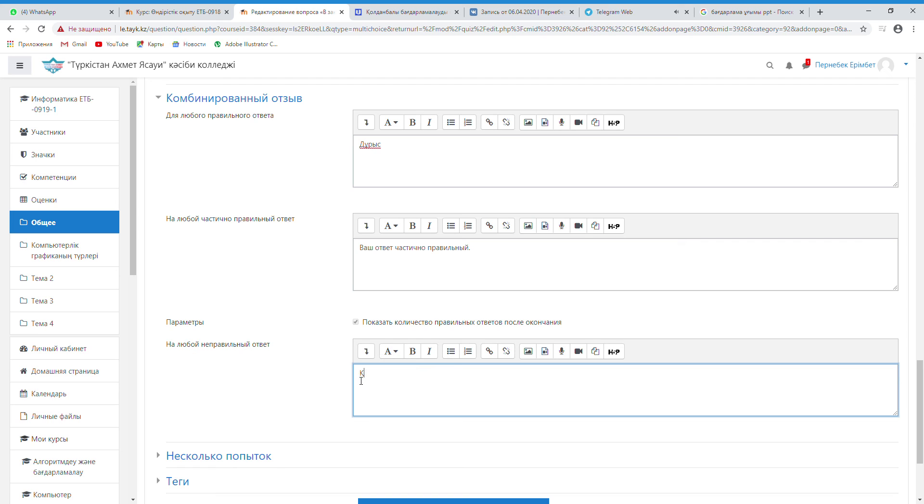
type("ате")
left_click(326, 361)
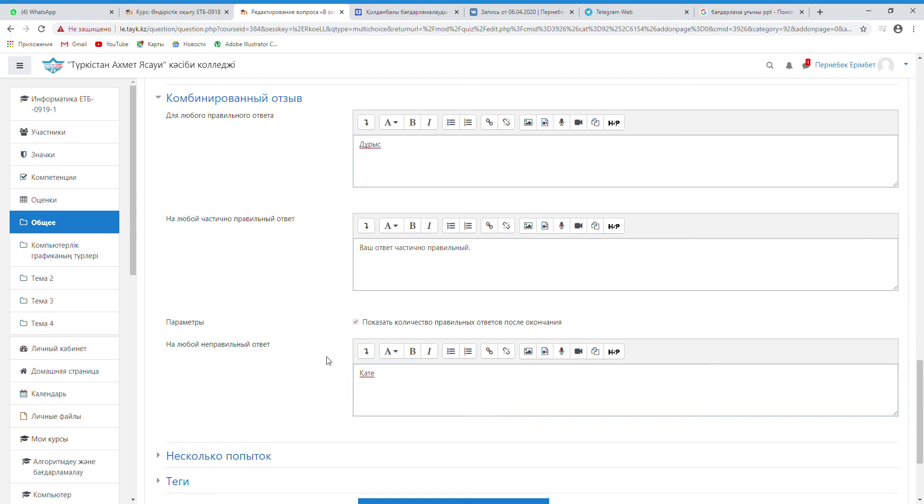
Step: Set the penalty for each incorrect attempt to 0 in the Несколько попыток section and save the question
scroll(326, 351, "down", 3)
left_click(225, 322)
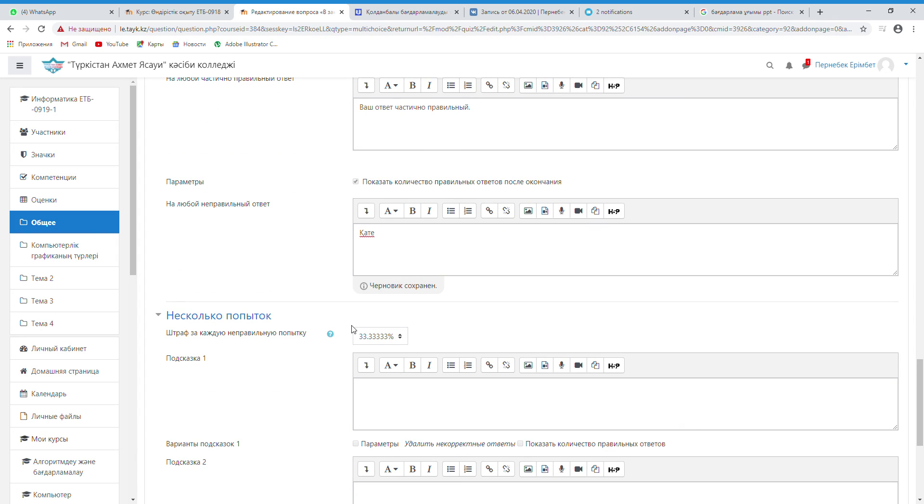
left_click(372, 336)
key("0")
left_click(260, 319)
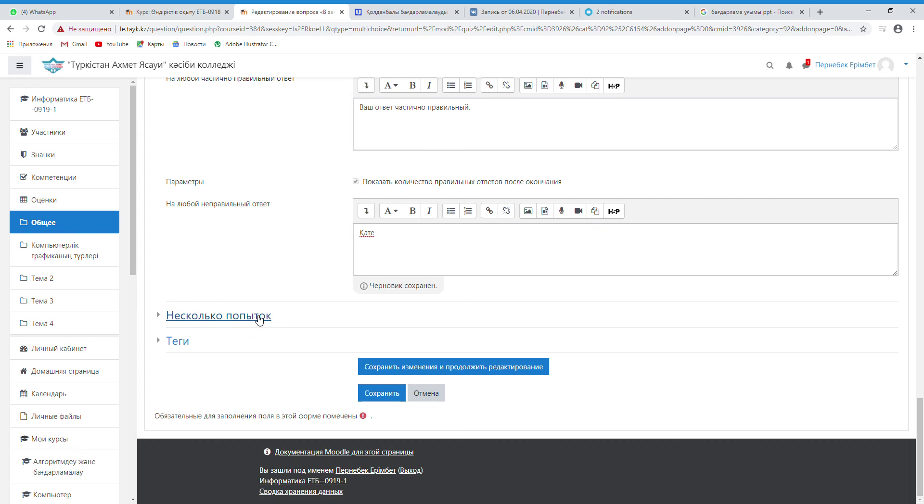
left_click(385, 394)
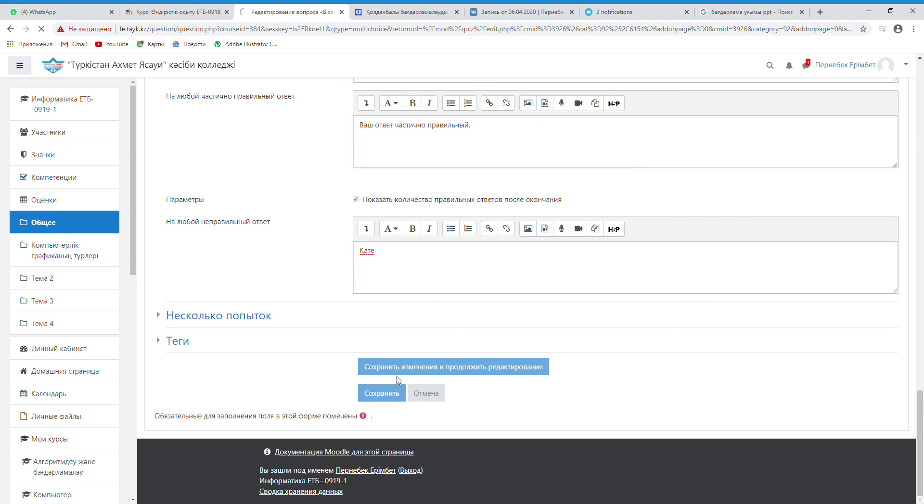